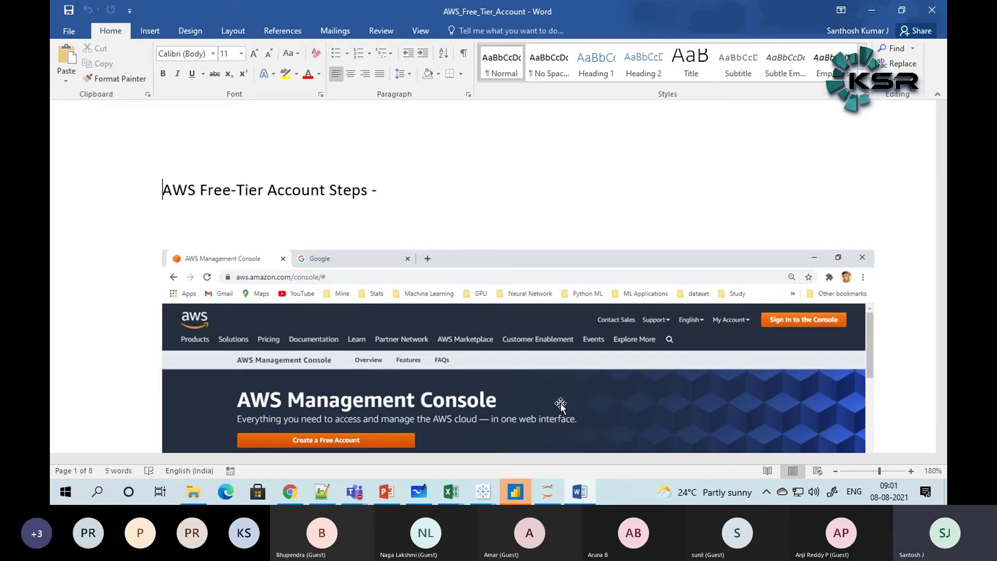
Step: Read the first AWS sign-up screenshots in the document, from account creation and contact details through identity verification
scroll(530, 156, down, 5)
scroll(471, 203, down, 8)
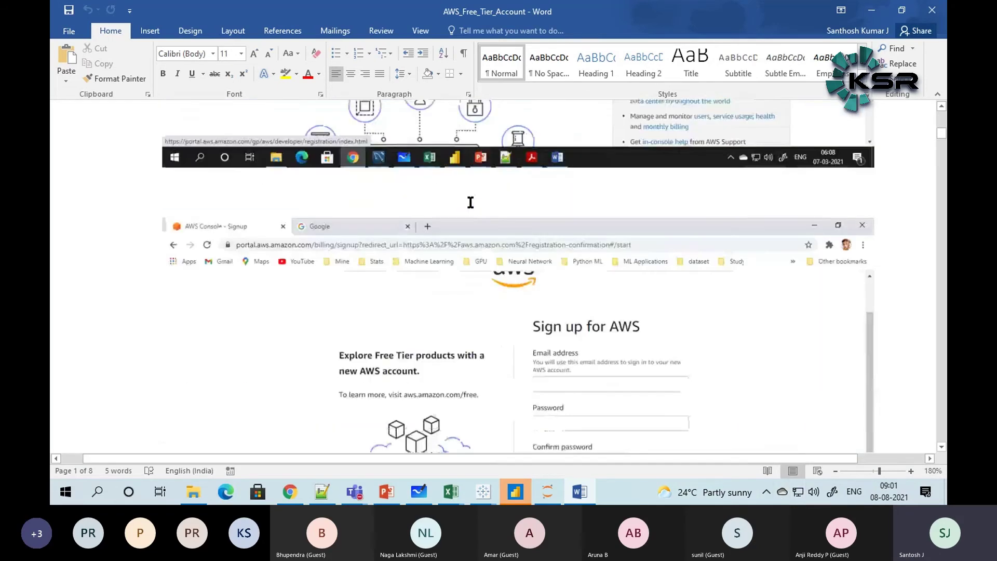
scroll(596, 276, up, 2)
scroll(595, 296, down, 1)
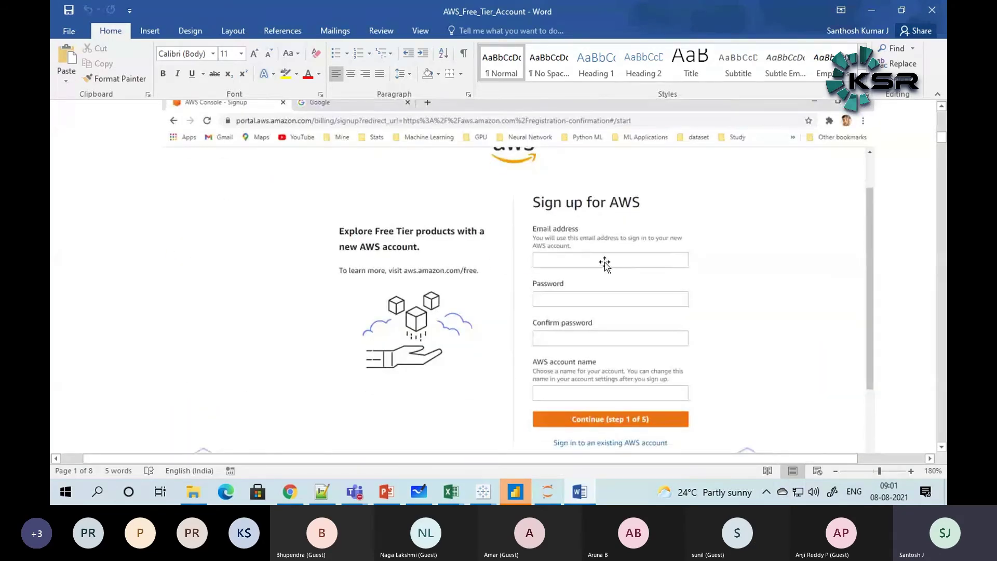
scroll(564, 302, down, 3)
scroll(564, 302, down, 10)
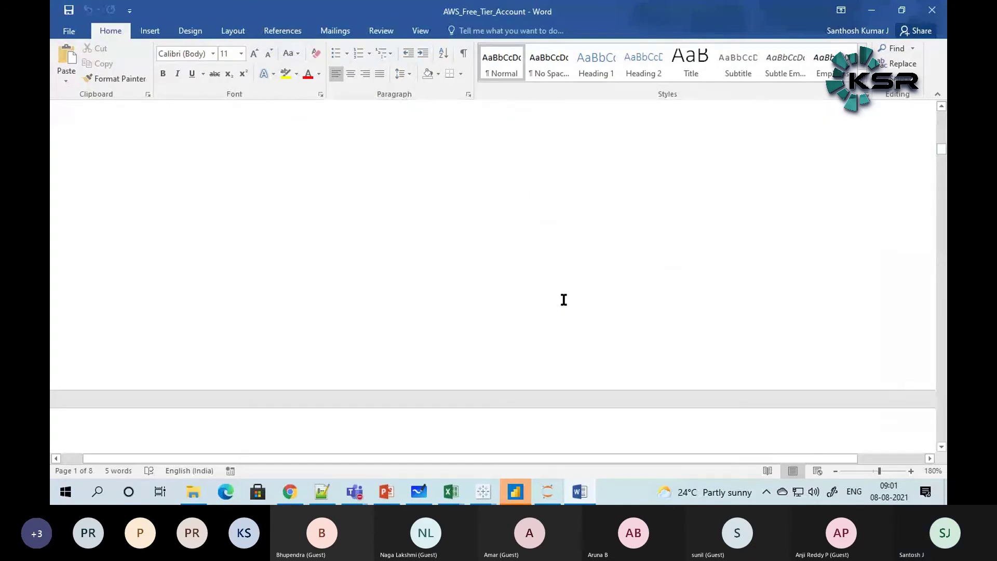
scroll(564, 301, down, 8)
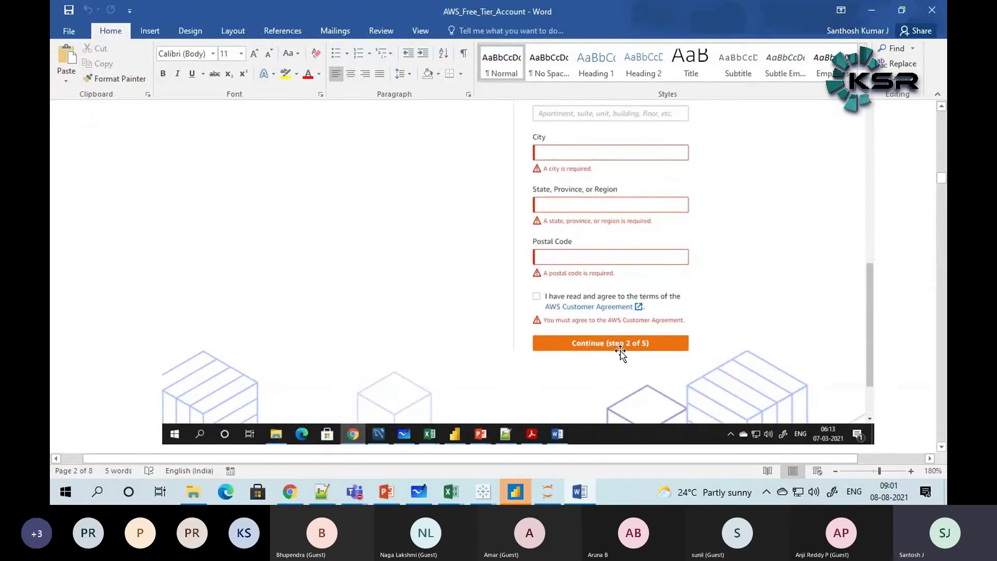
scroll(623, 351, down, 6)
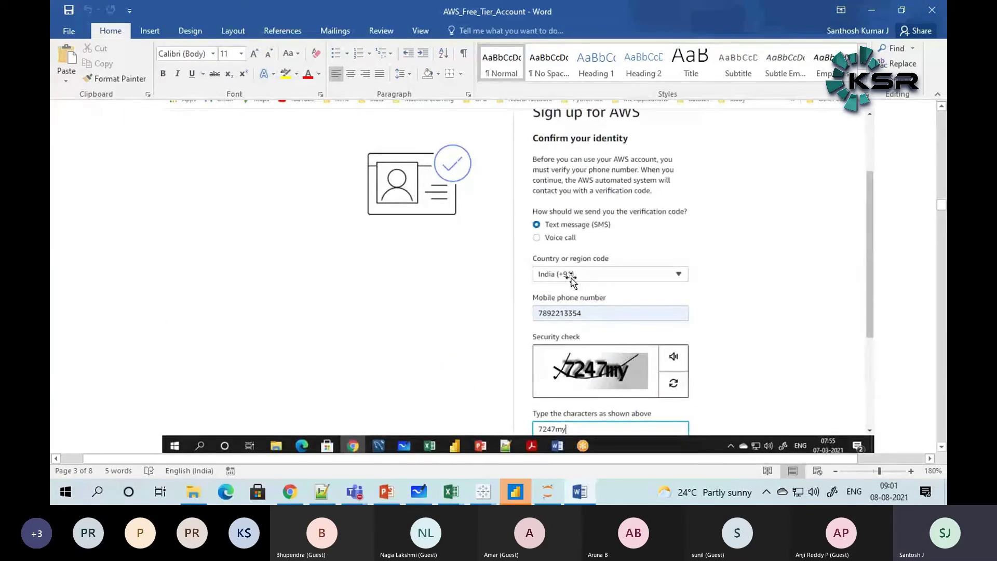
scroll(585, 304, down, 5)
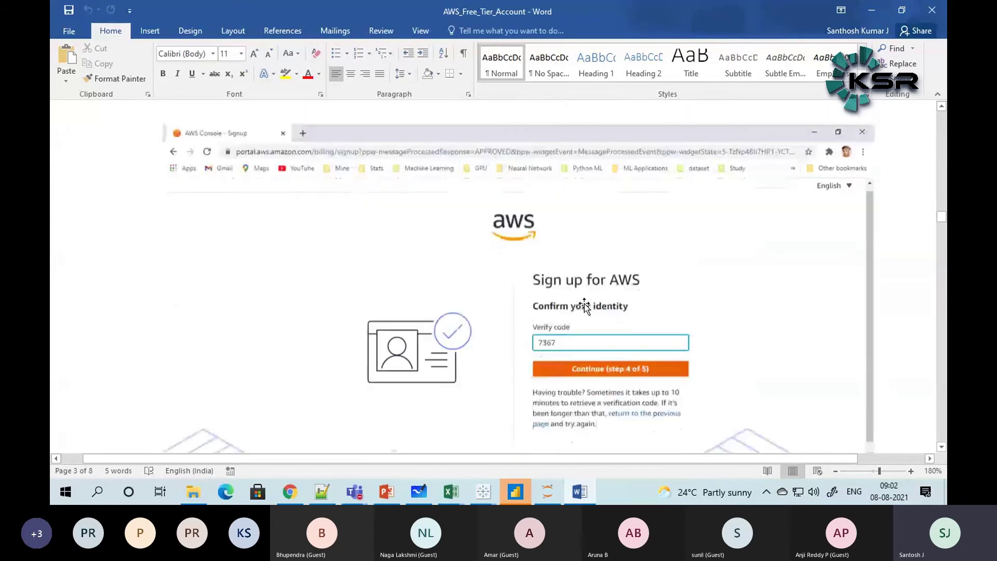
scroll(584, 303, down, 4)
scroll(584, 303, up, 3)
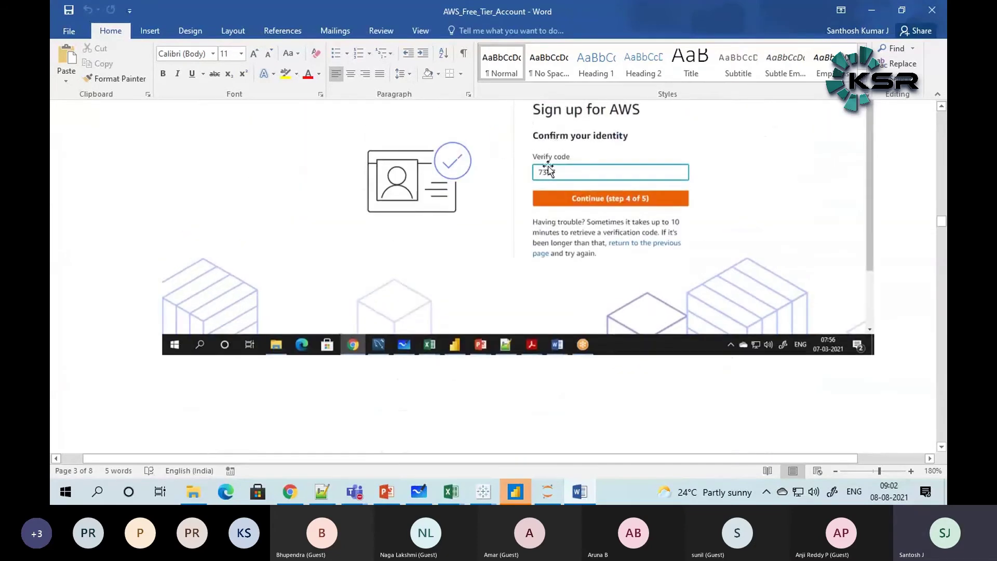
Step: Examine the document's support plan comparison and the screenshots for completing the AWS sign-up
scroll(574, 201, down, 6)
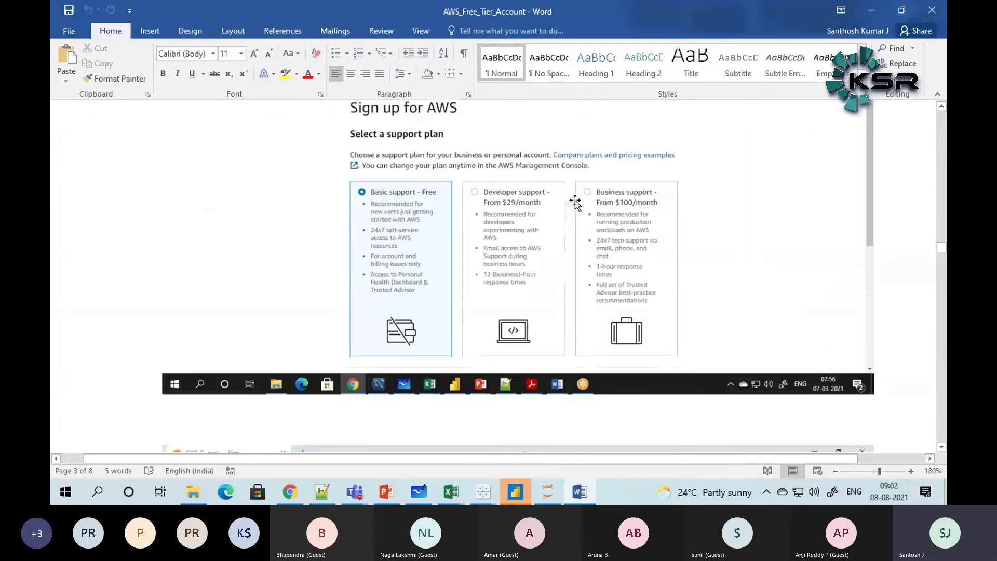
scroll(395, 178, up, 1)
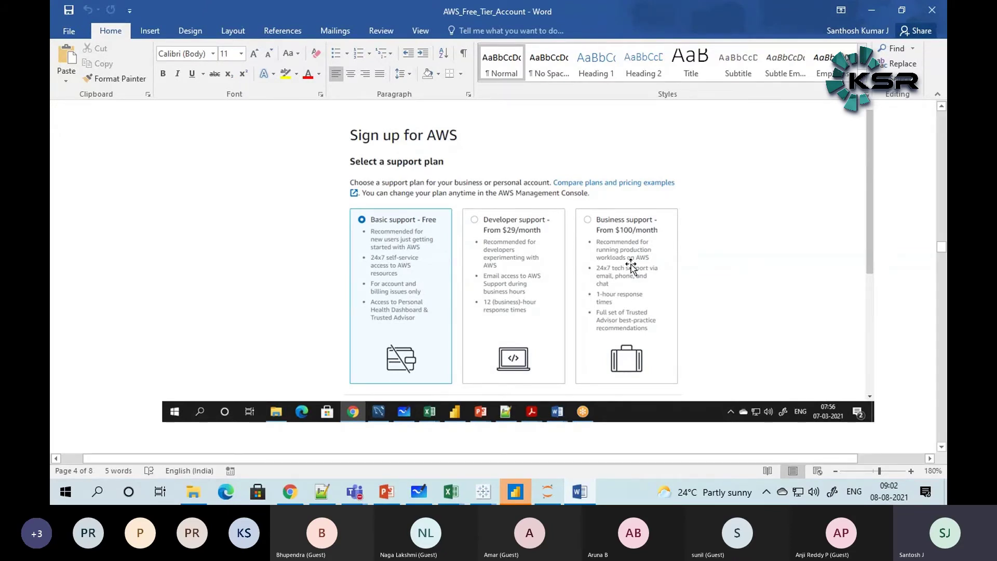
scroll(597, 262, down, 3)
scroll(596, 261, up, 3)
scroll(383, 223, down, 6)
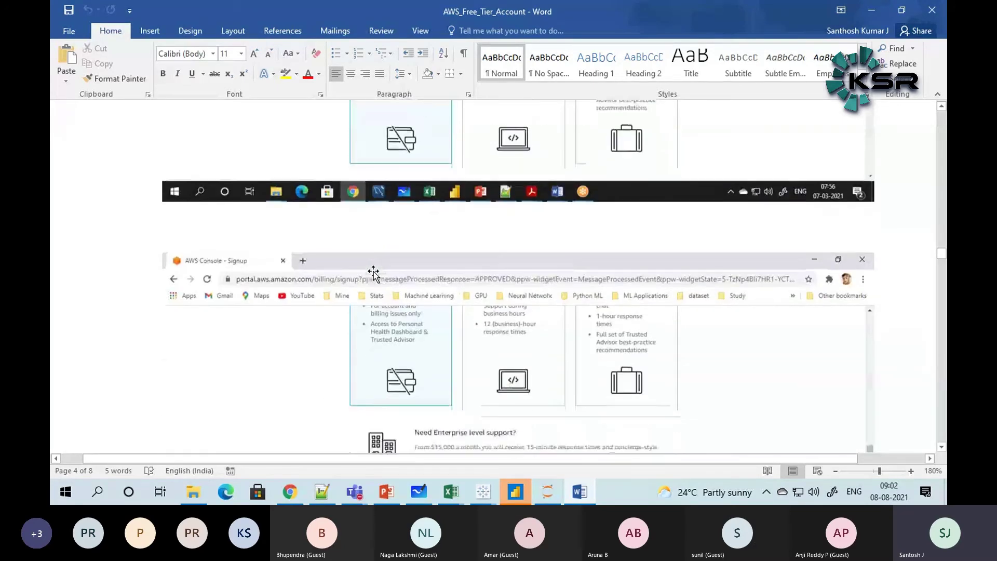
scroll(519, 216, down, 3)
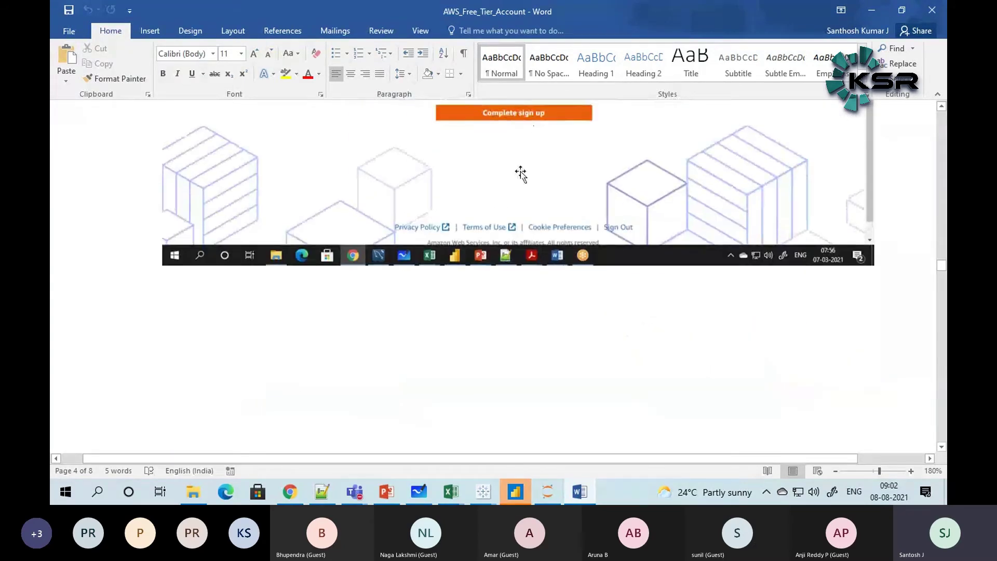
scroll(517, 187, down, 5)
scroll(513, 205, down, 3)
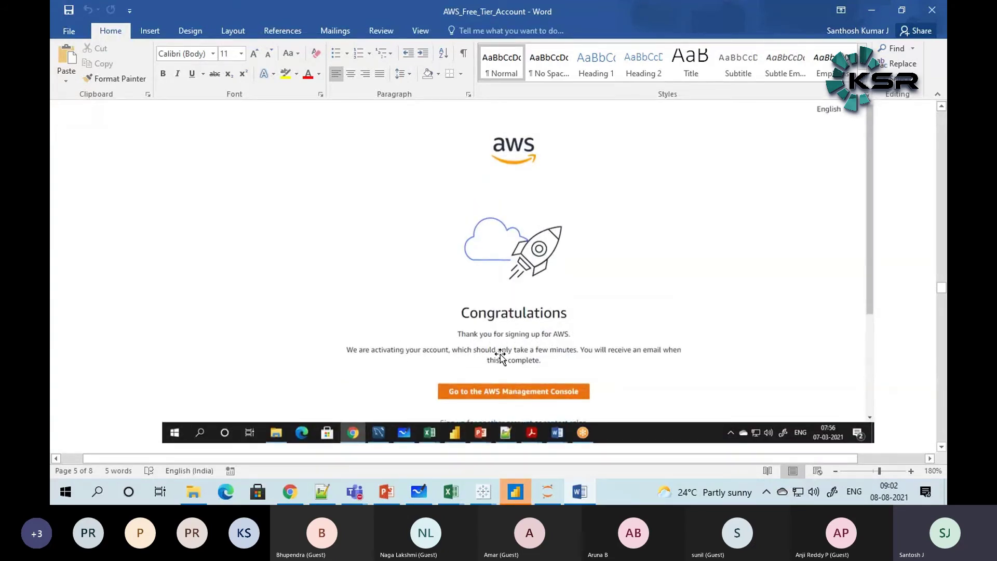
Step: Examine the registration confirmation, personalization and Management Console screenshots through to the last page of the document
scroll(493, 357, down, 7)
scroll(470, 372, down, 8)
scroll(470, 372, up, 6)
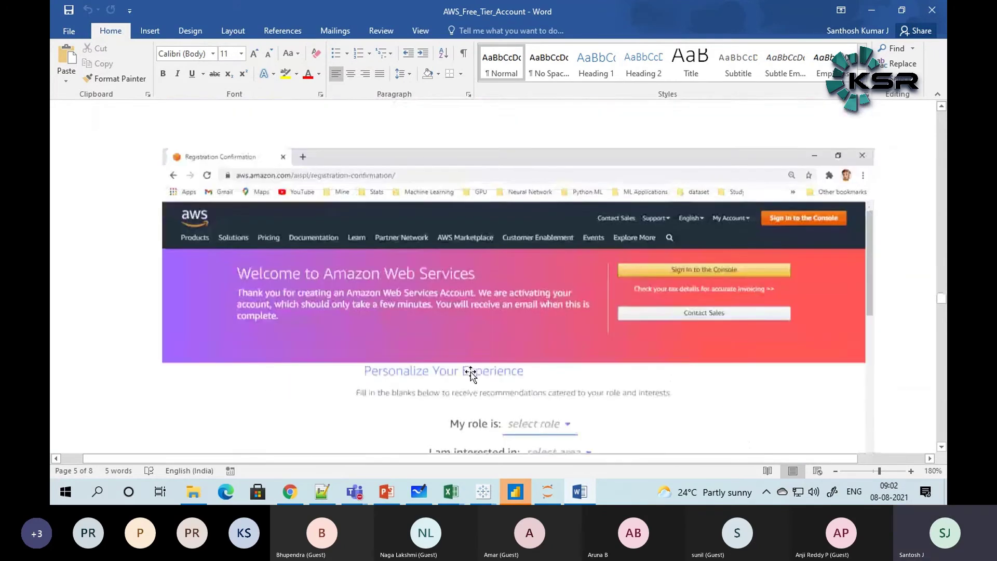
scroll(577, 259, down, 20)
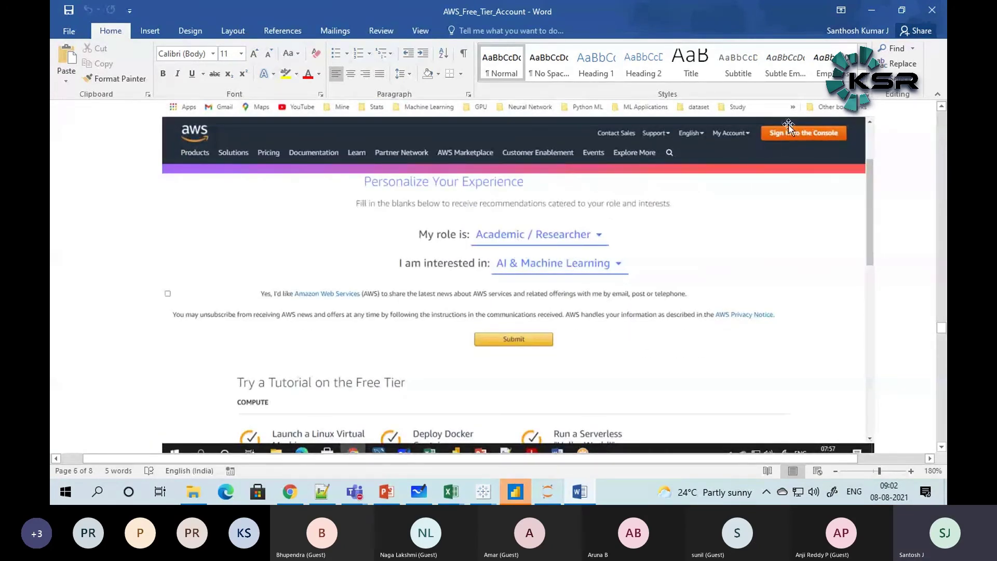
scroll(600, 259, down, 7)
scroll(598, 262, down, 10)
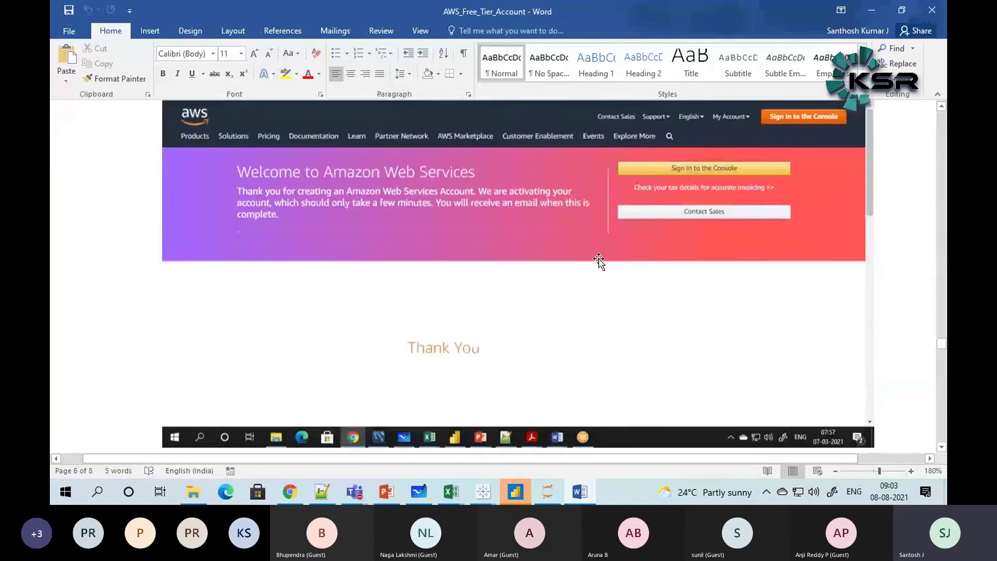
scroll(449, 299, down, 15)
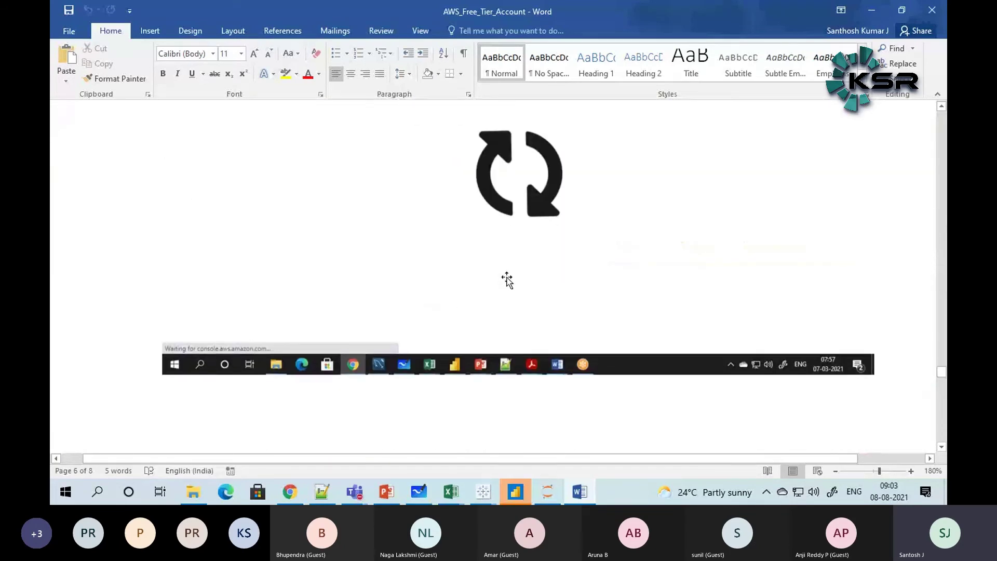
scroll(508, 281, up, 4)
scroll(576, 382, down, 10)
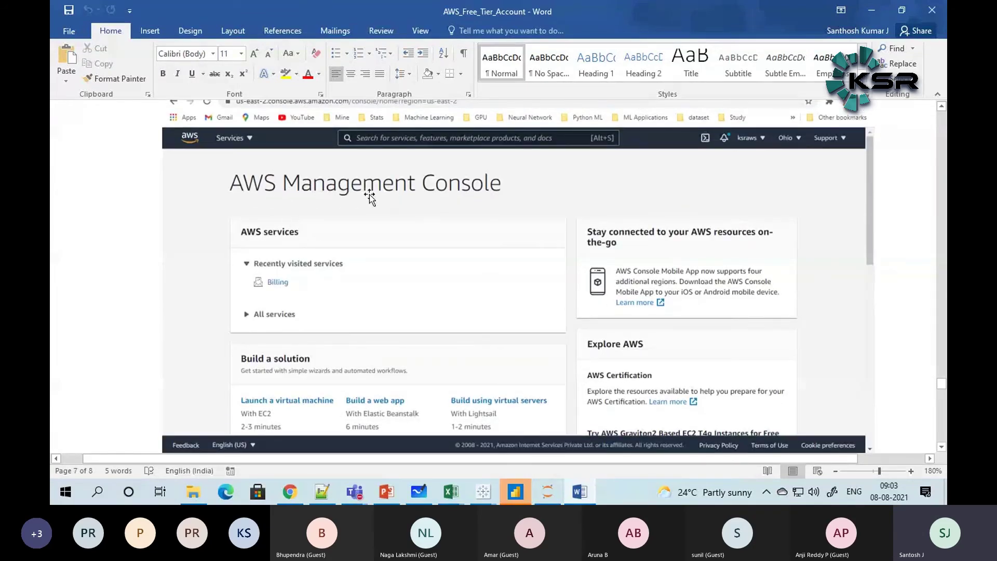
scroll(442, 211, down, 15)
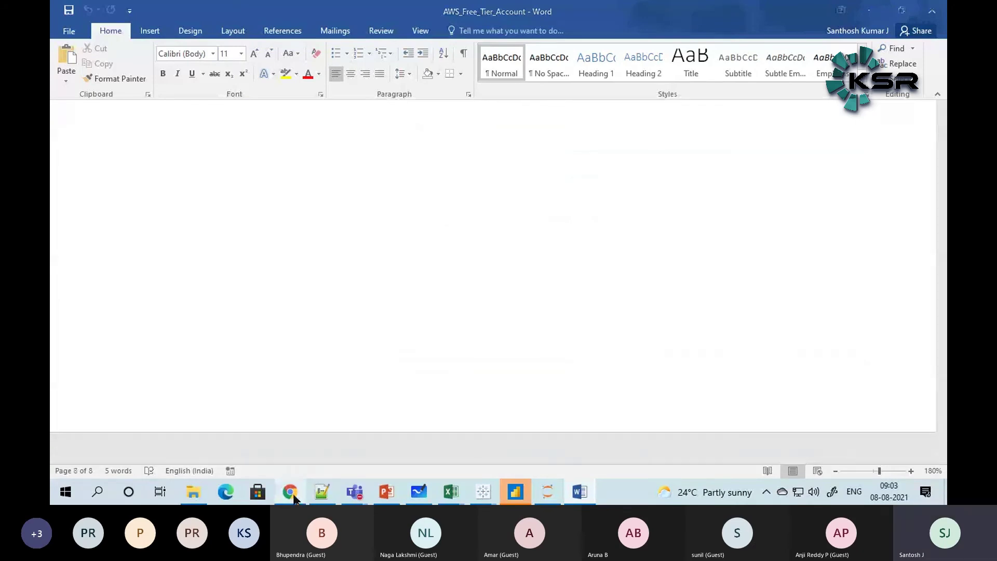
Step: Switch to Chrome, reload the AWS Management Console home page and show the account options
click(290, 491)
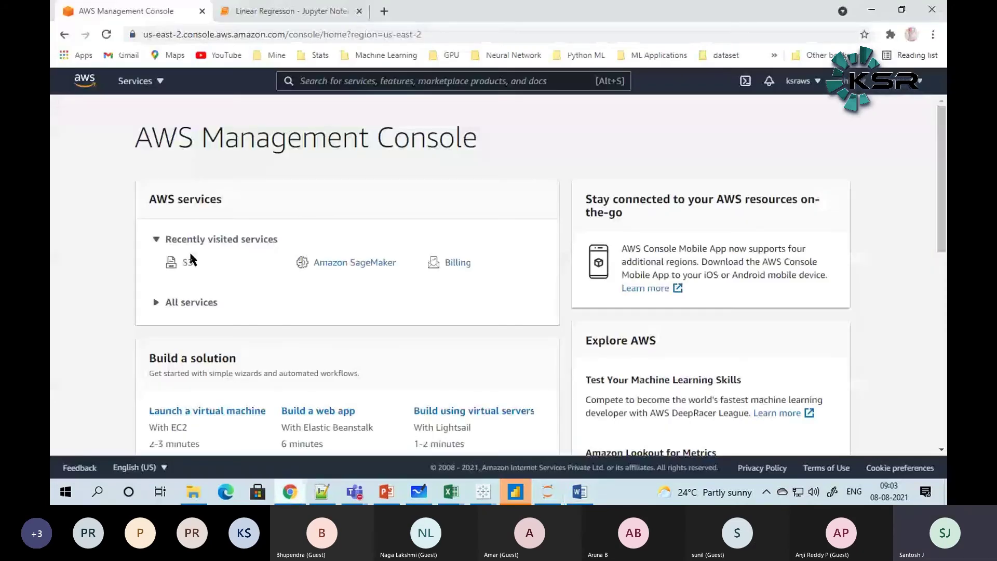
click(78, 81)
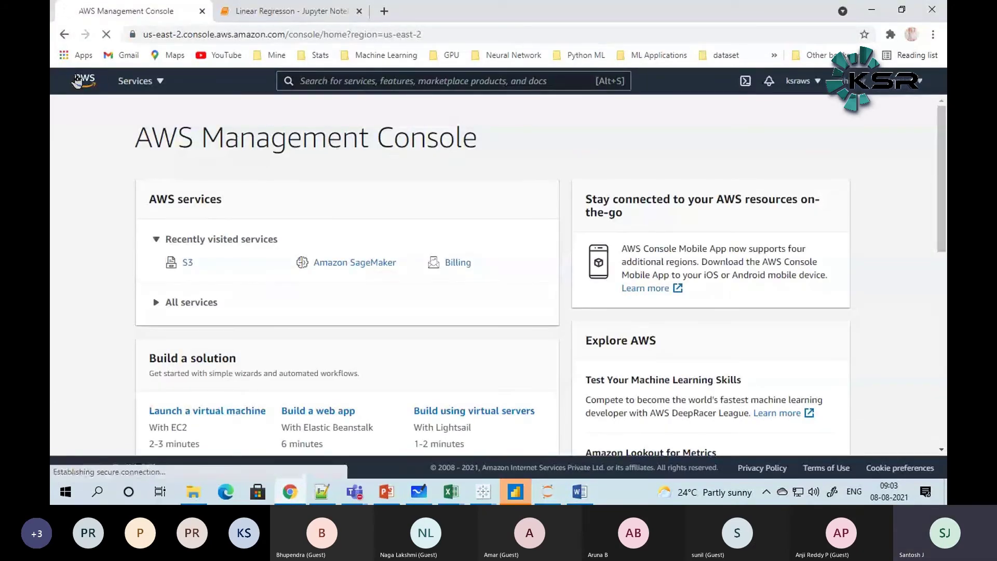
click(805, 83)
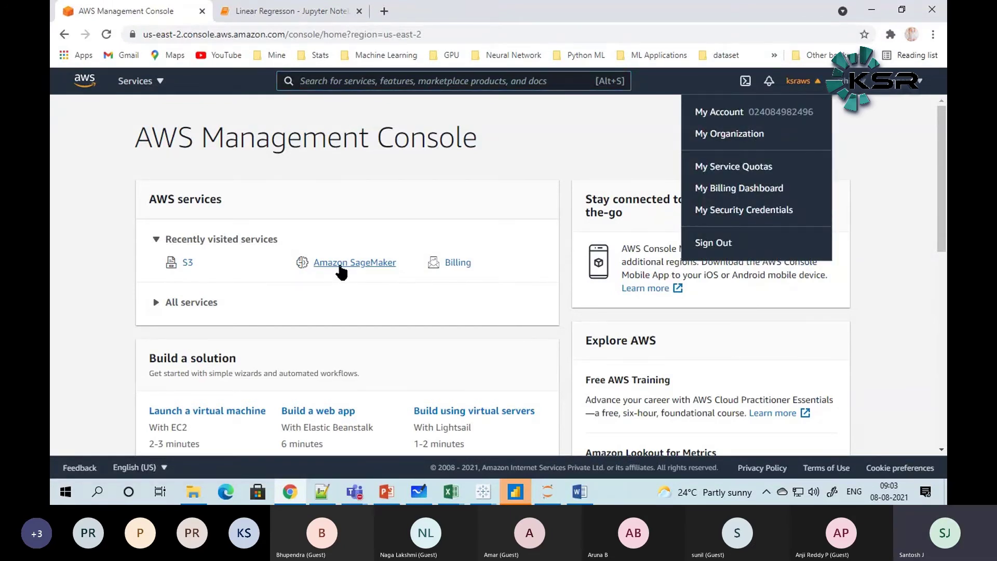
Step: Open the Billing dashboard and examine the spend summary and monthly cost chart, highlighting the month-to-date balance amount
click(458, 264)
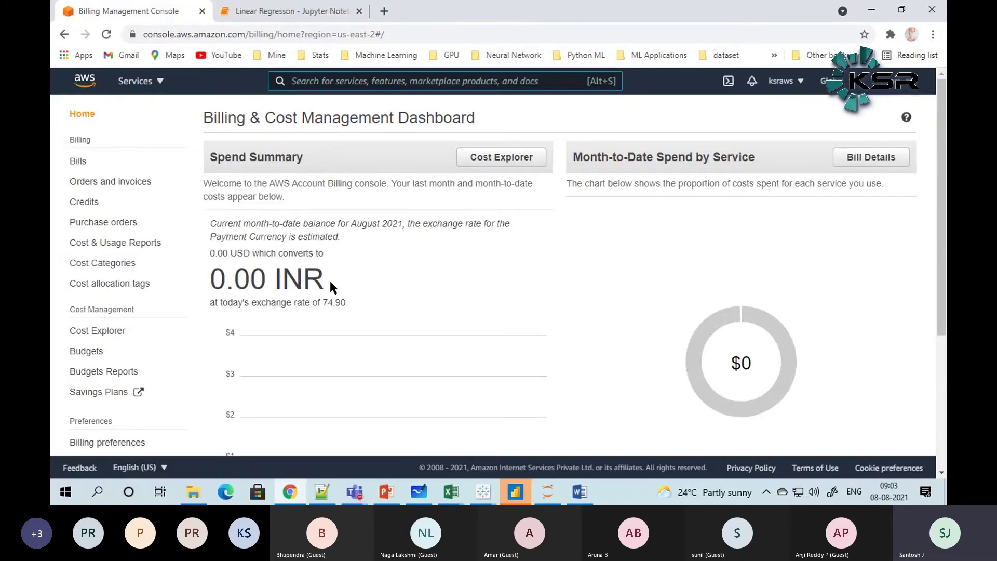
scroll(331, 283, down, 4)
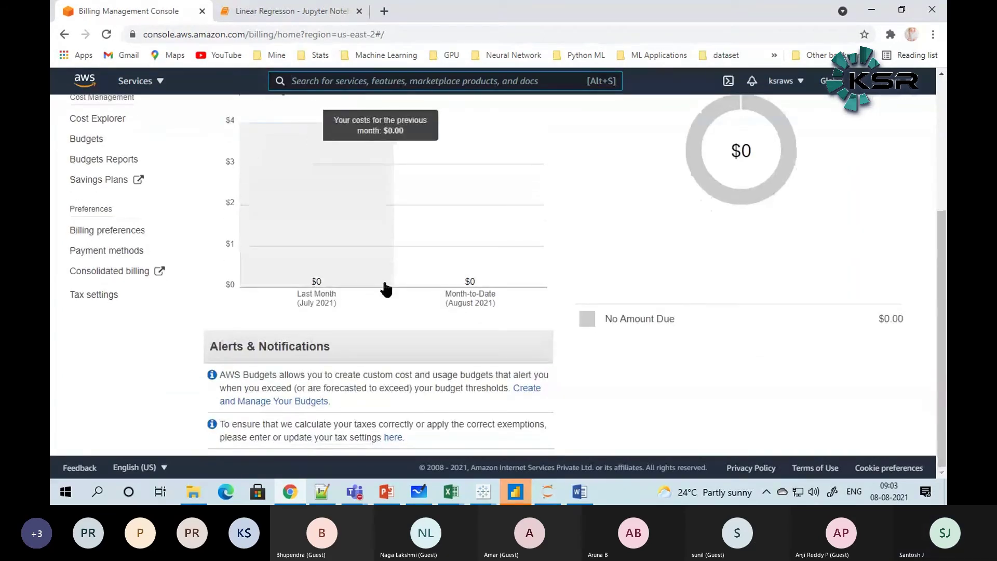
scroll(385, 353, up, 4)
scroll(370, 346, down, 3)
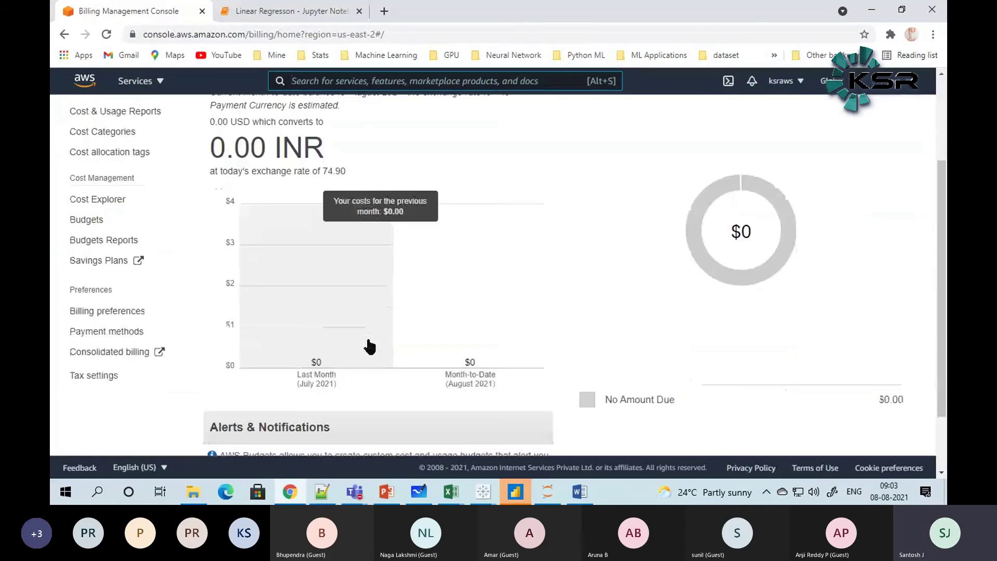
scroll(232, 216, up, 3)
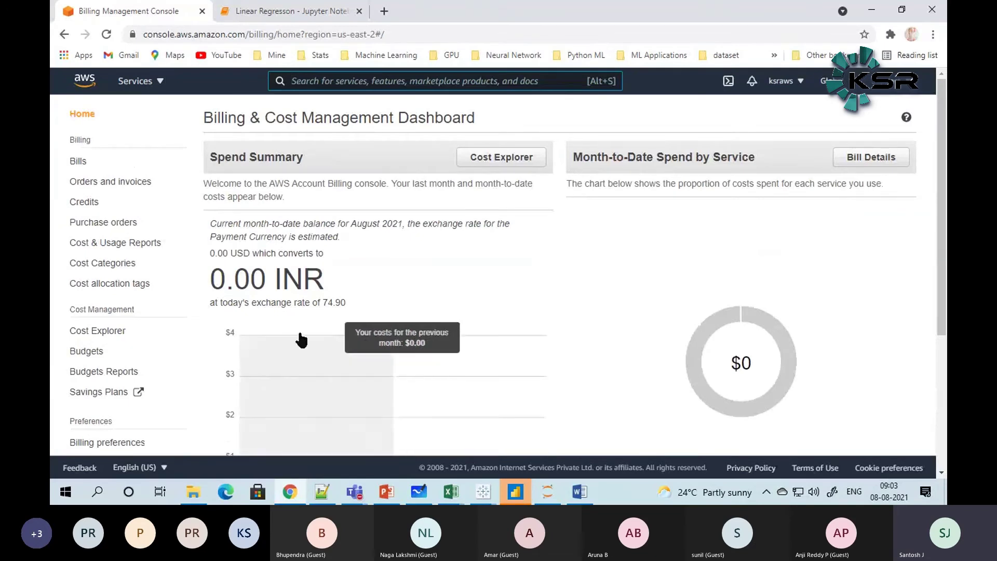
drag(223, 283, 252, 279)
click(262, 277)
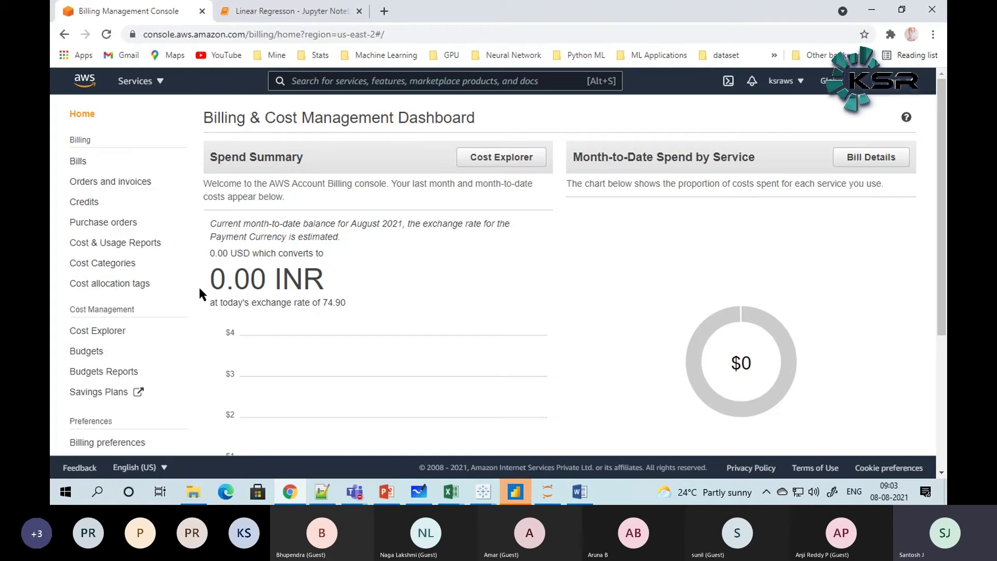
drag(211, 281, 260, 281)
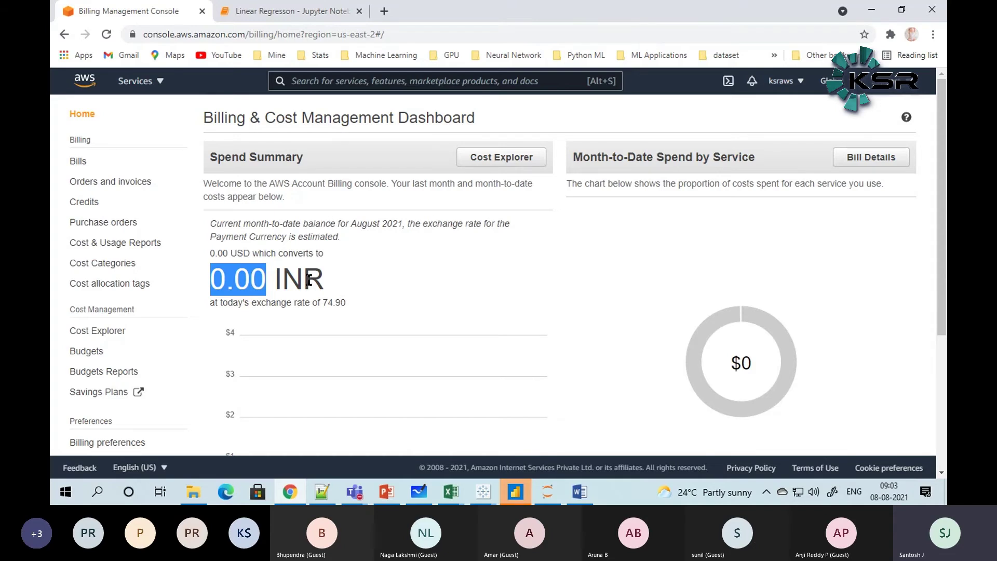
Step: View the Orders and invoices and Cost Categories billing pages, and return to the AWS Management Console home page
click(116, 183)
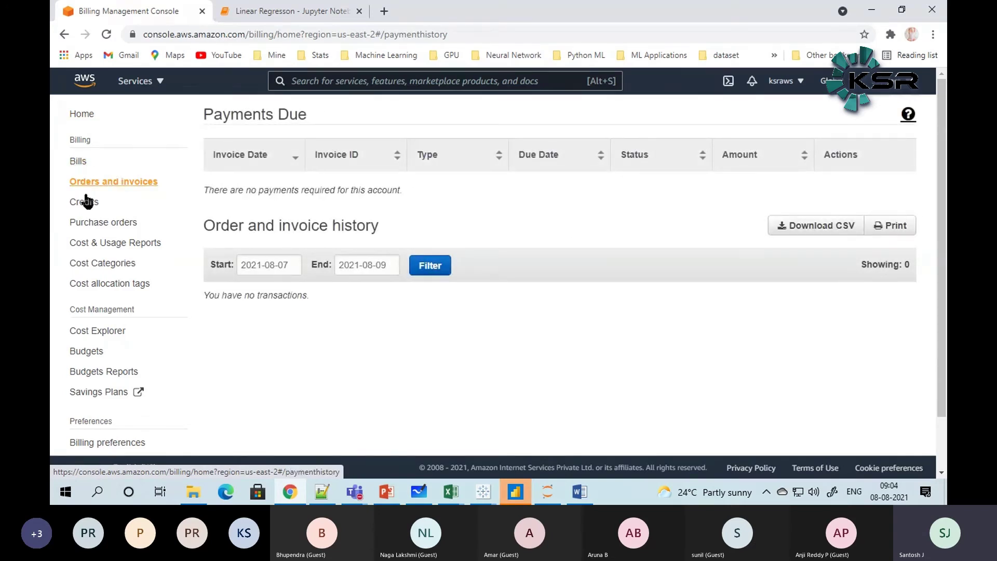
click(93, 264)
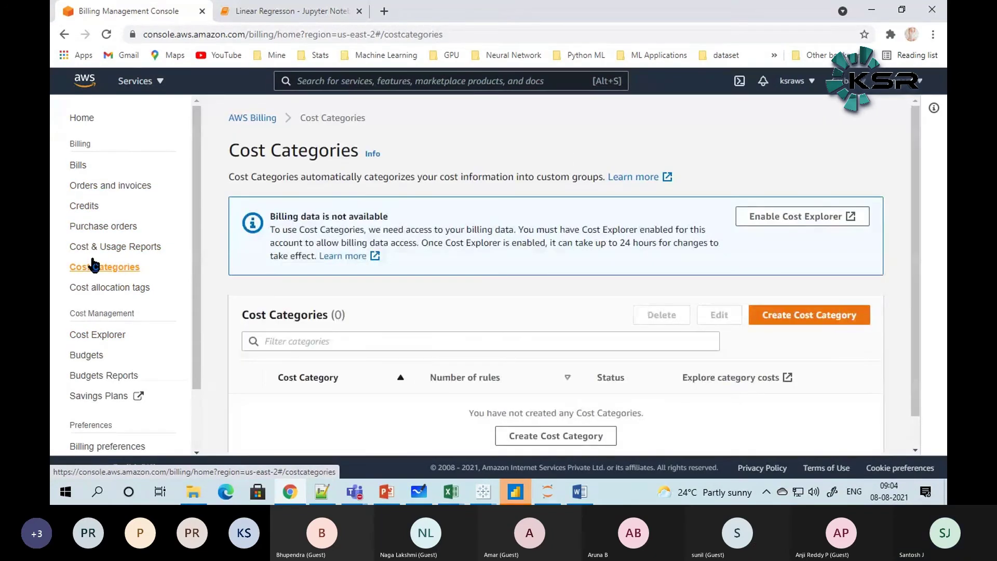
click(84, 81)
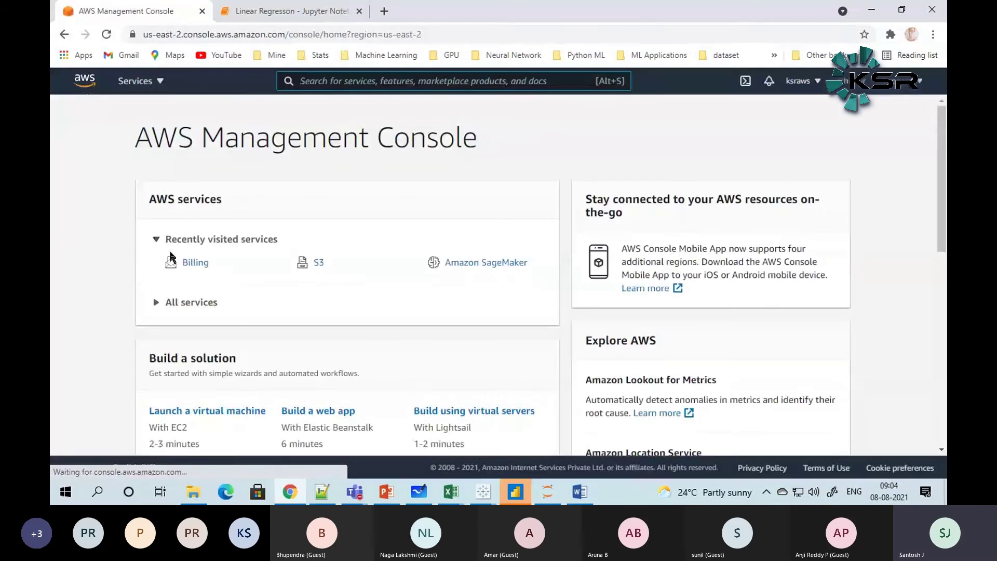
Step: Switch to the AWS_Free_Tier_Account document in Word and review its screenshots backwards to the title on page 1
click(586, 490)
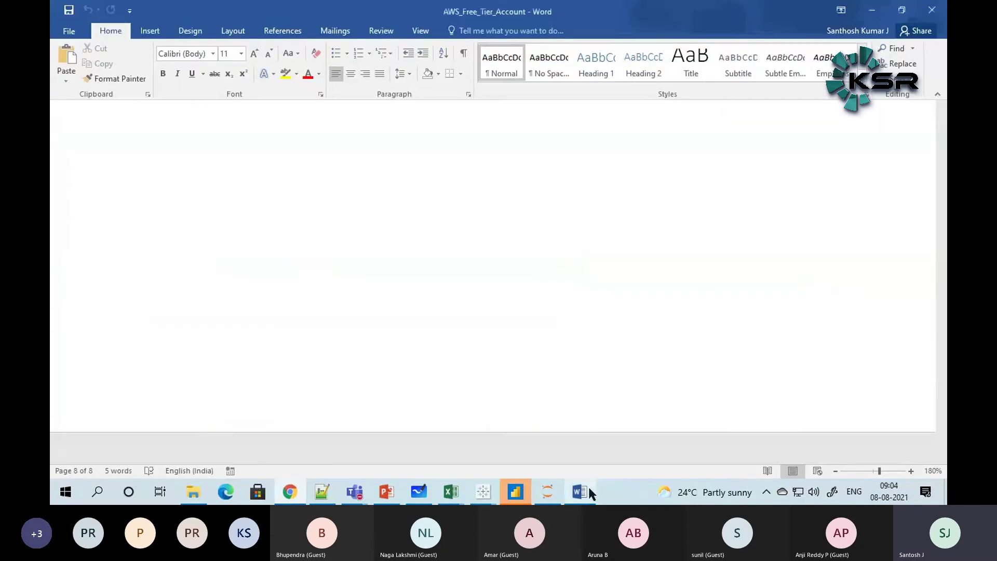
scroll(498, 320, up, 12)
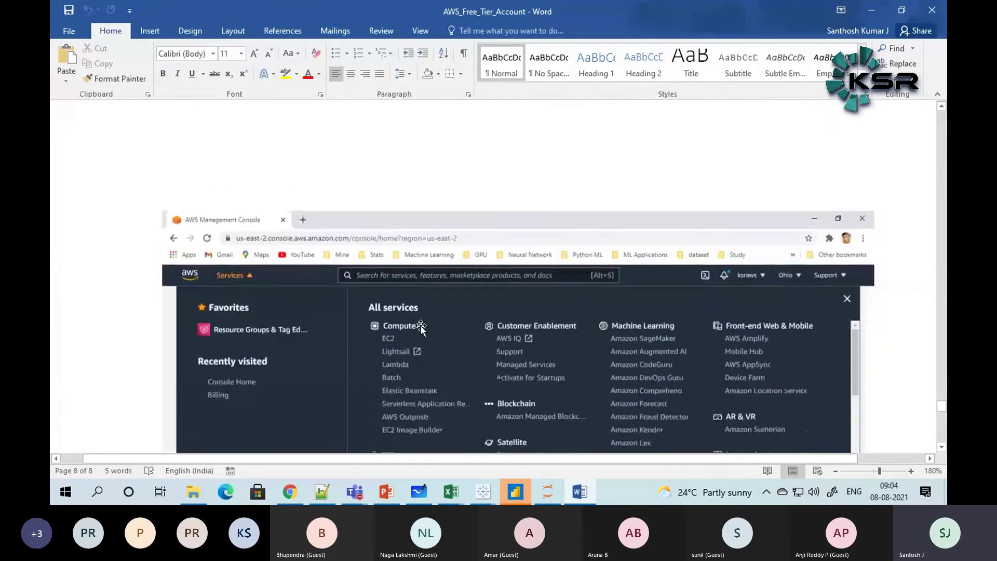
scroll(417, 330, down, 10)
scroll(417, 330, up, 12)
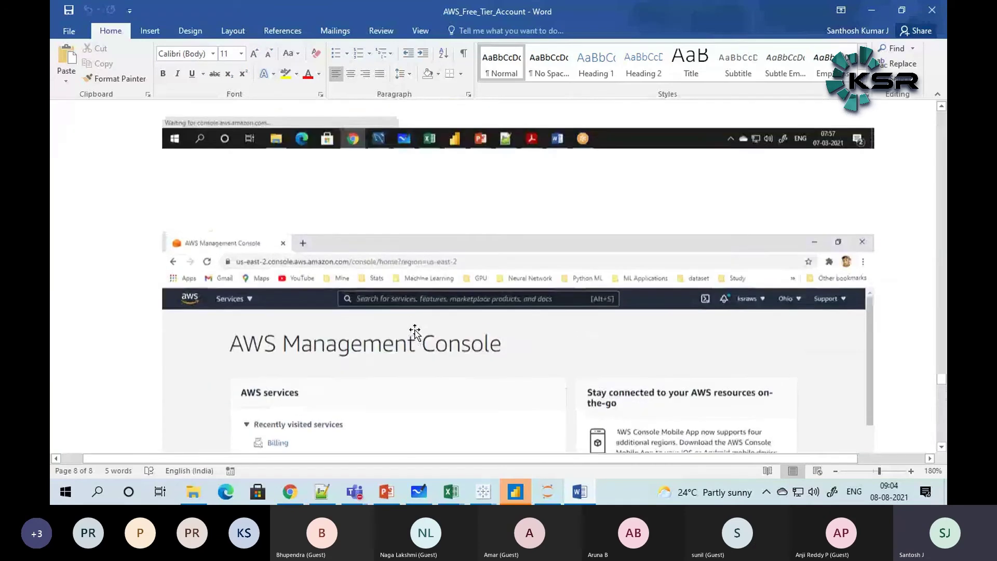
scroll(410, 327, up, 15)
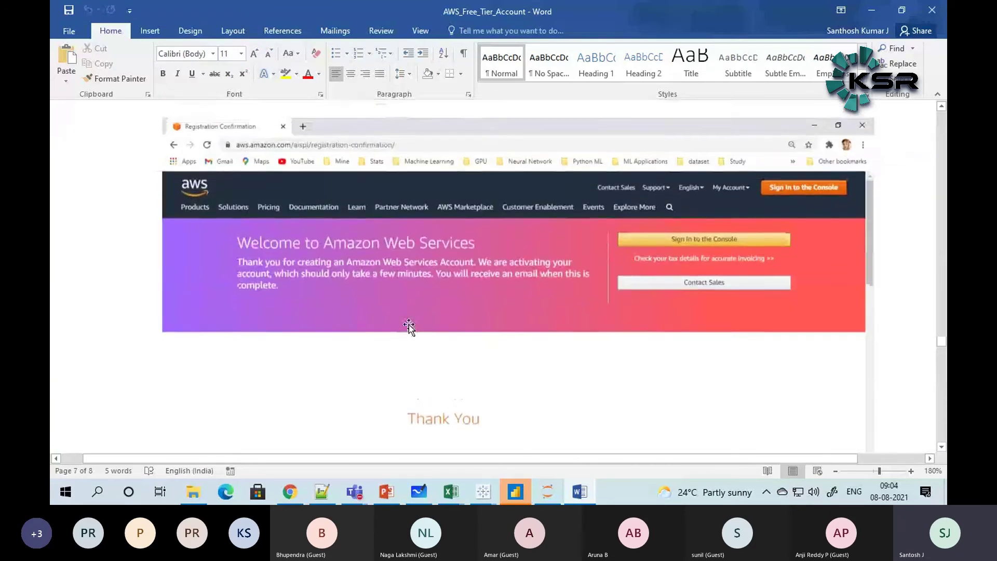
scroll(409, 327, up, 10)
drag(941, 340, 935, 107)
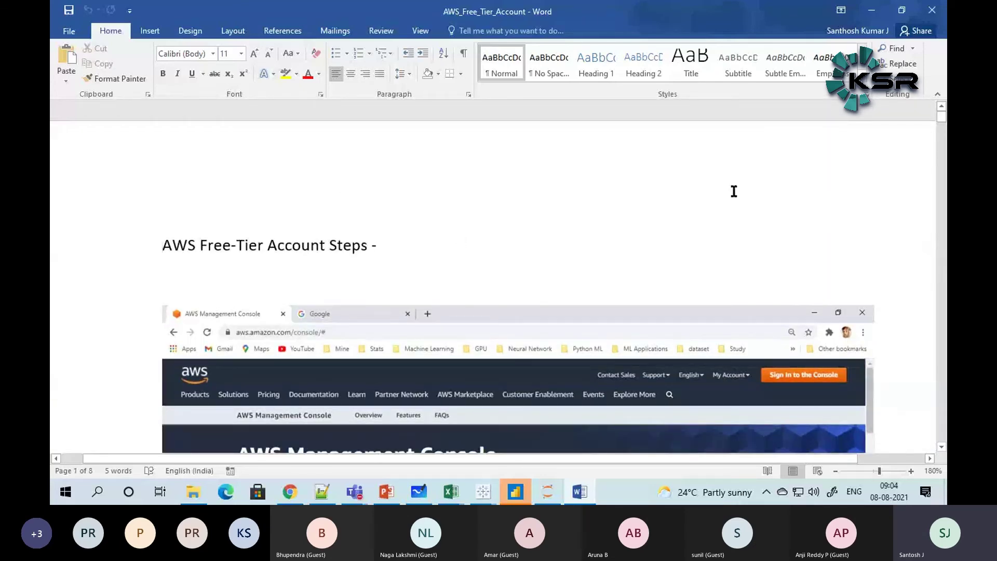
Step: Close the AWS_Free_Tier_Account document and reload the AWS Management Console home page
click(934, 6)
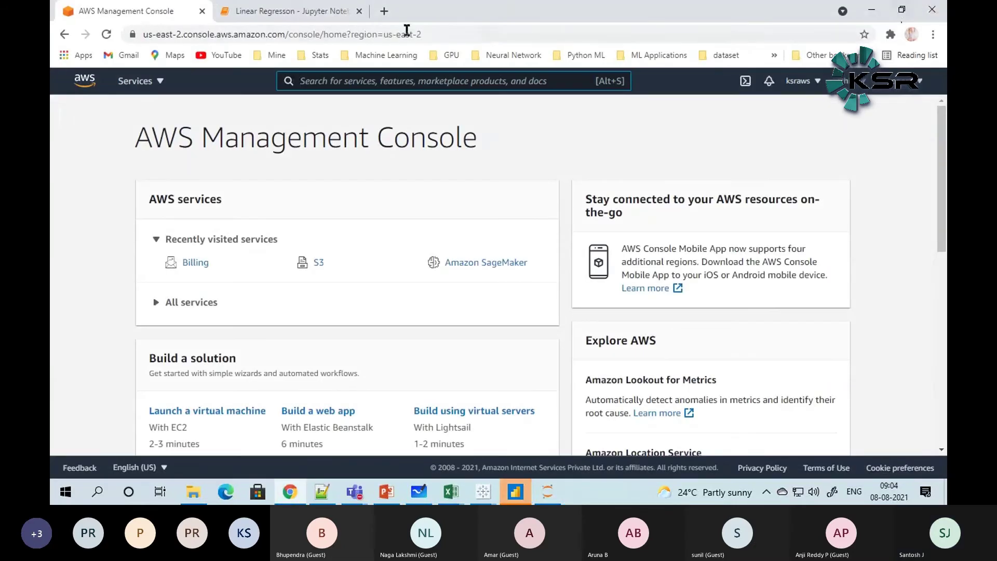
click(97, 84)
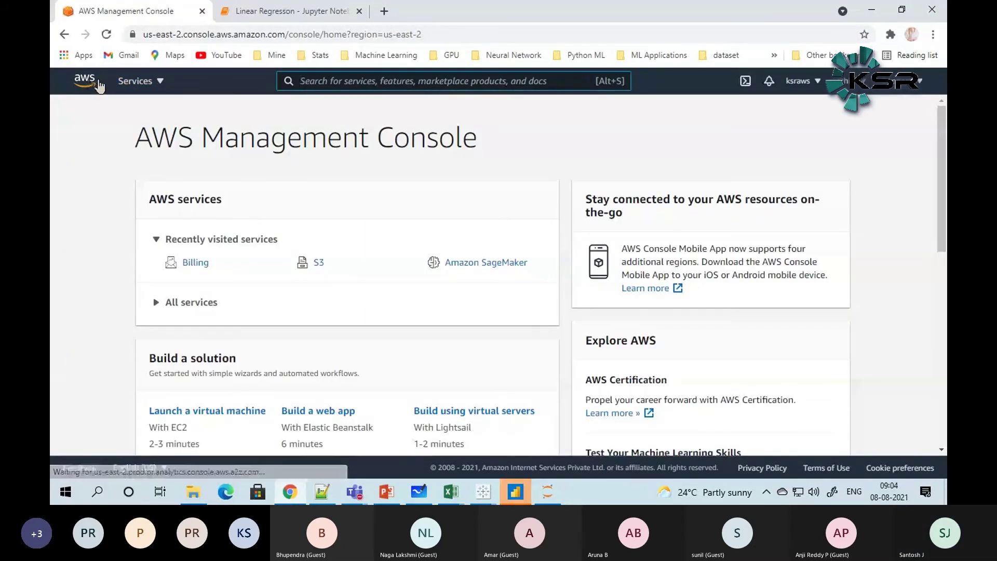
Step: Open the list of all AWS services and examine its categories, including Compute, Machine Learning, Storage, Database and Analytics
click(127, 83)
drag(333, 144, 370, 145)
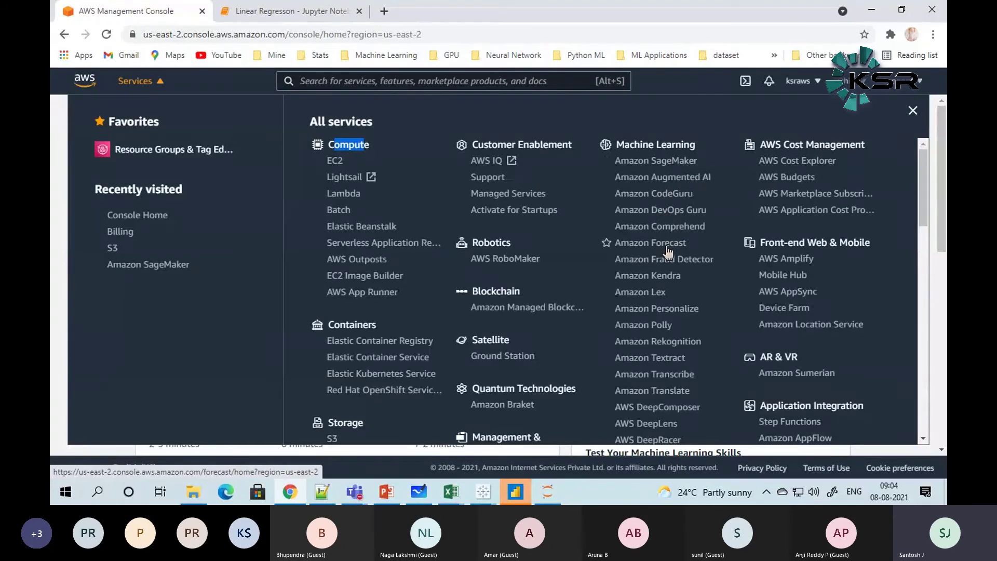
scroll(675, 296, down, 2)
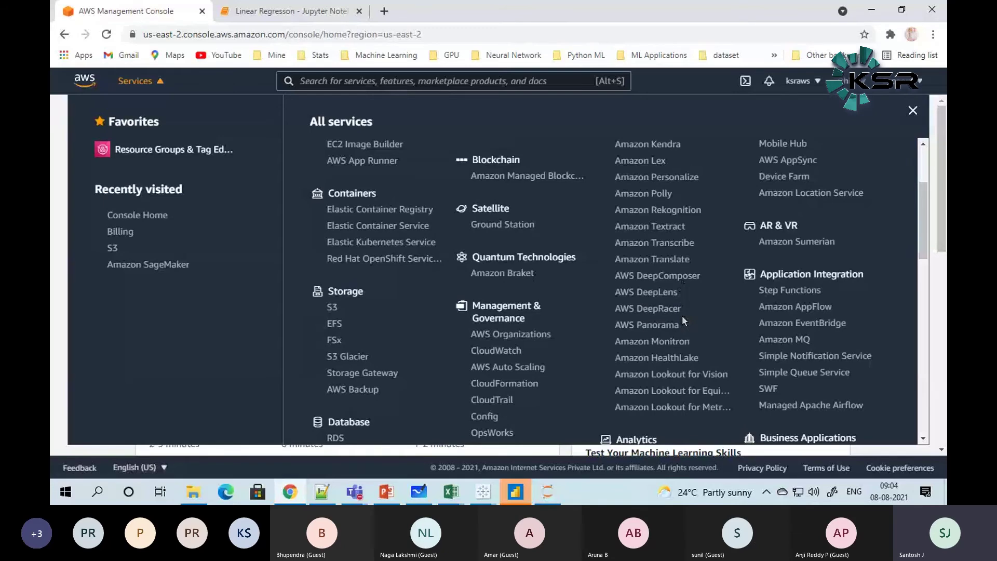
scroll(682, 318, down, 2)
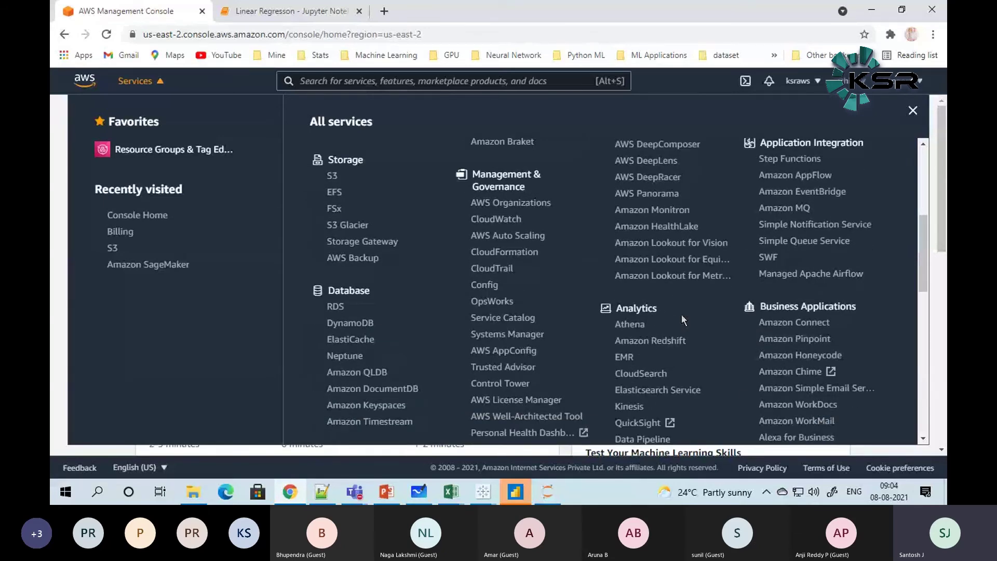
scroll(682, 317, down, 2)
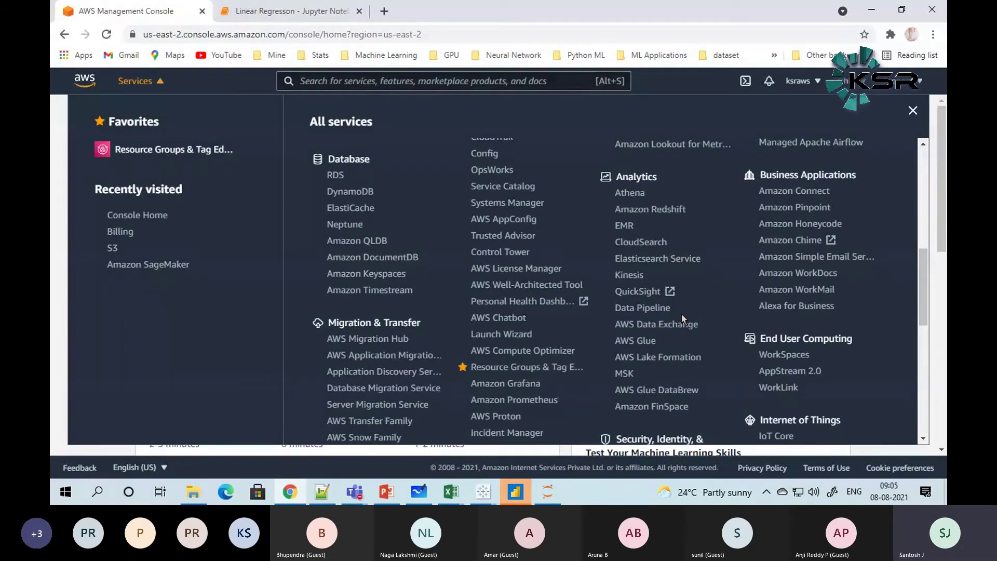
scroll(682, 314, down, 5)
scroll(681, 314, up, 10)
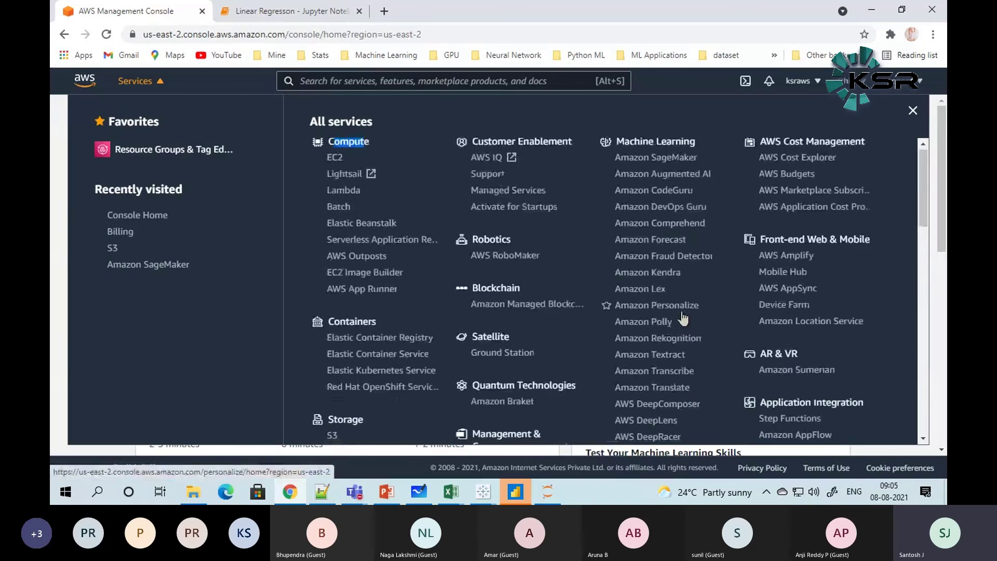
scroll(683, 317, down, 2)
scroll(684, 319, down, 1)
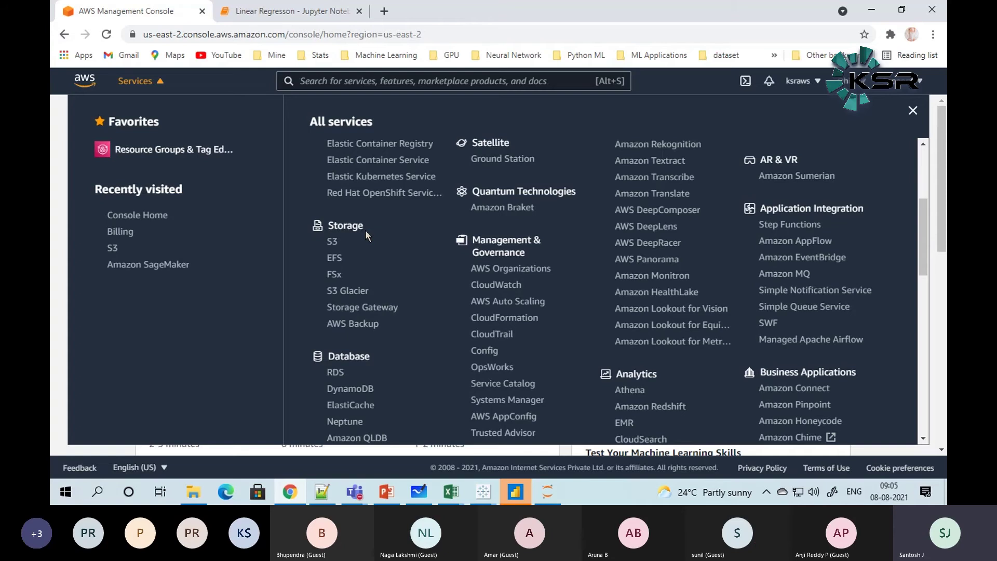
double_click(332, 242)
click(346, 308)
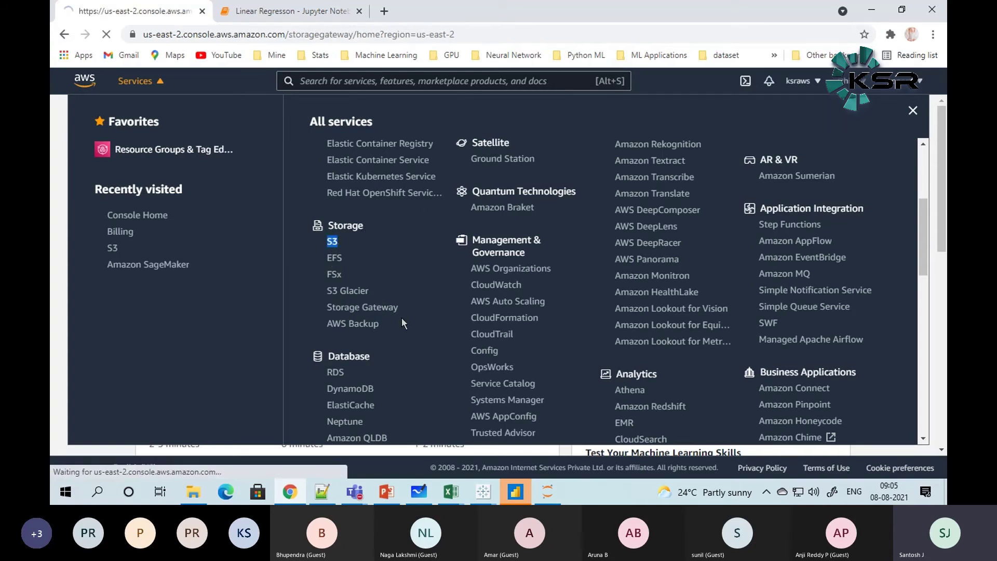
click(63, 34)
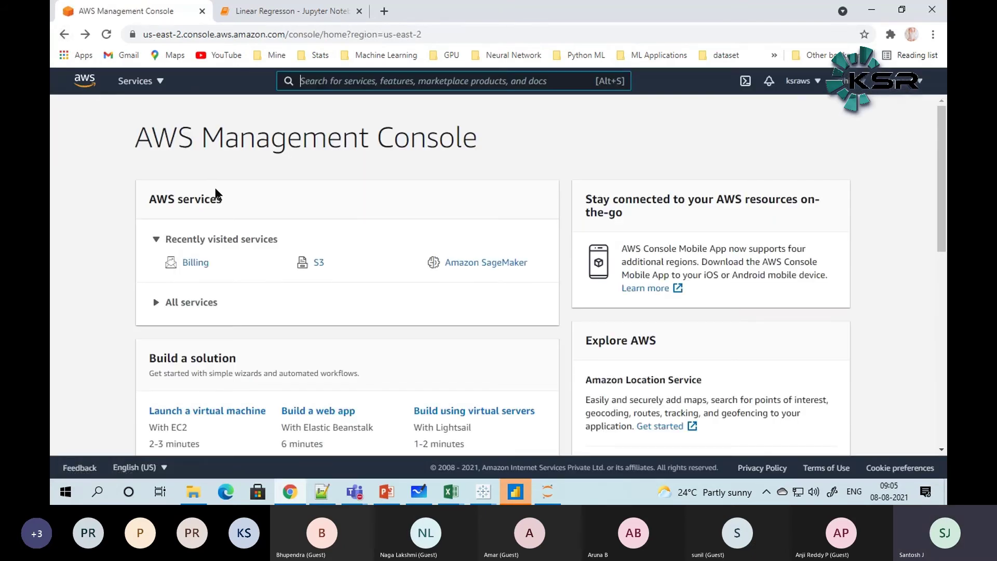
Step: Open the S3 service from the Storage category and open the form for creating a bucket
click(135, 81)
scroll(363, 307, down, 4)
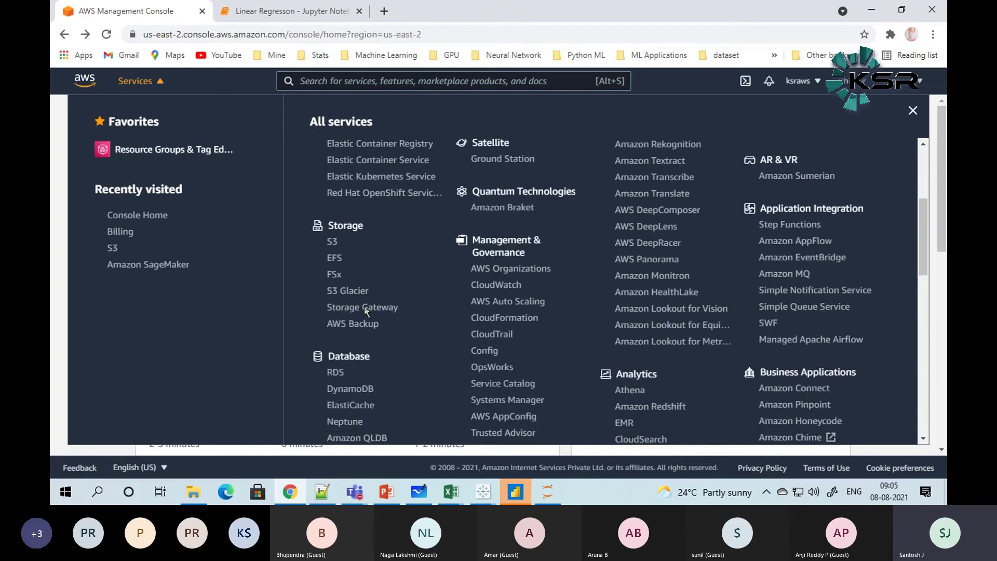
click(334, 245)
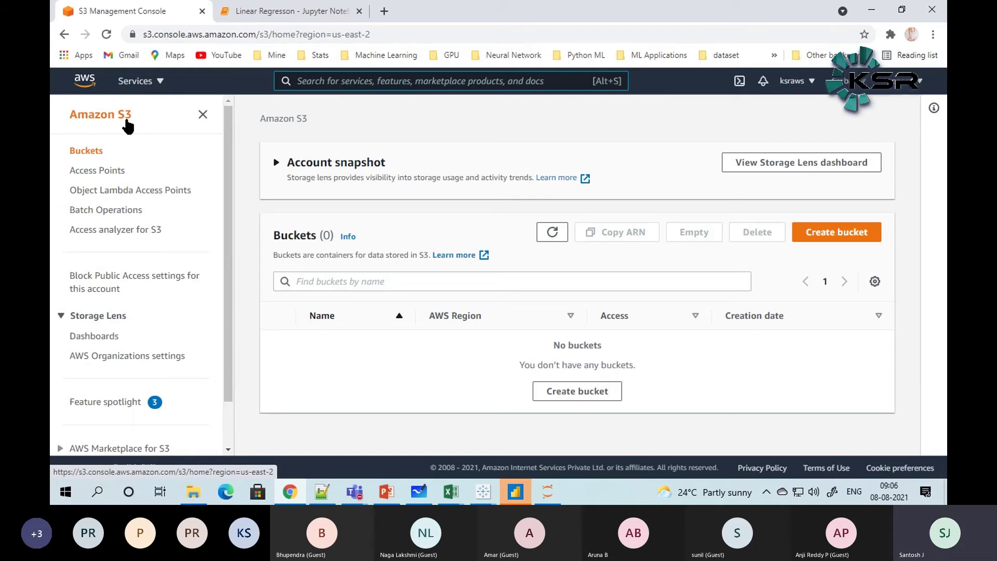
click(841, 234)
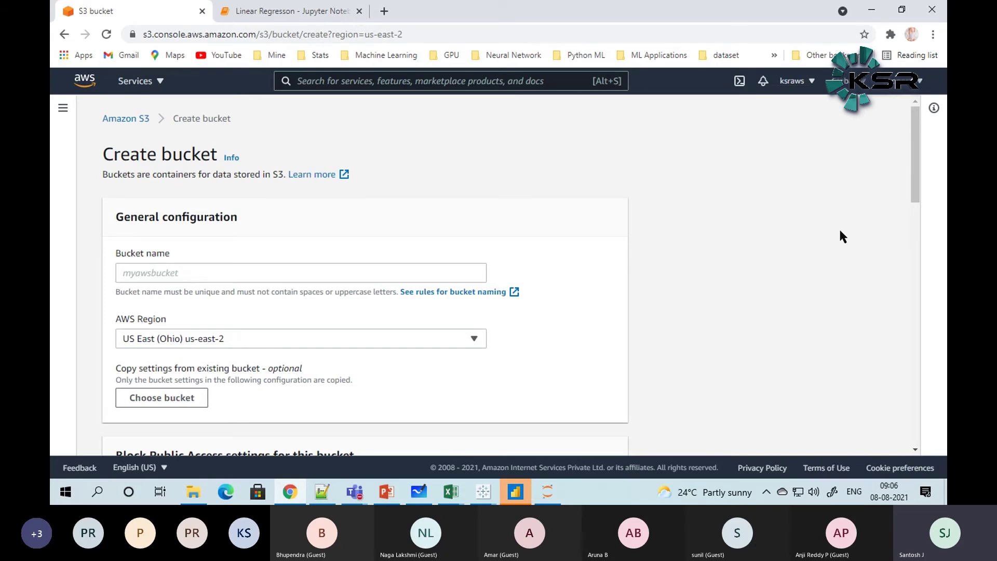
Step: Glance over the Linear Regresson Jupyter notebook and close it in the browser
click(286, 13)
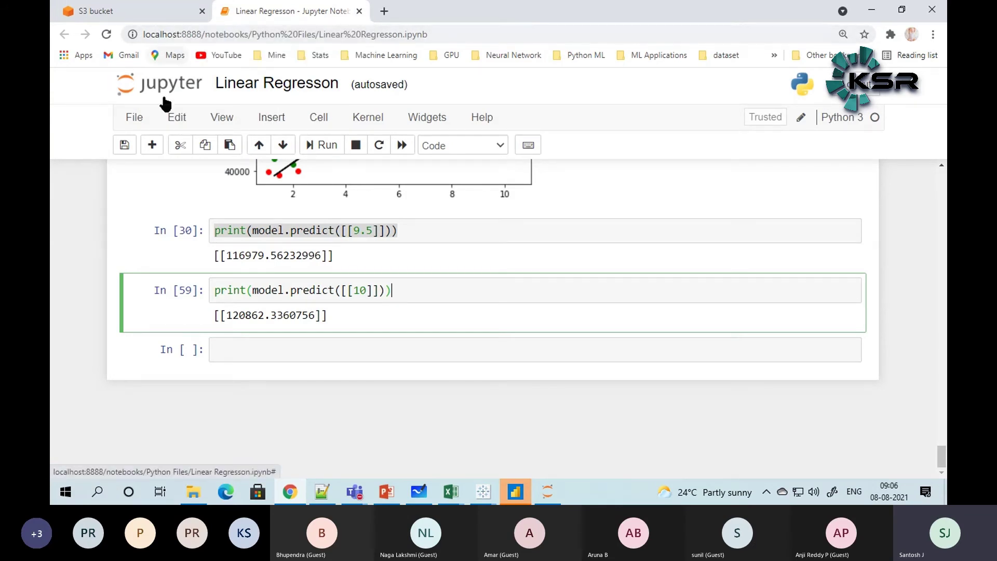
scroll(183, 164, up, 6)
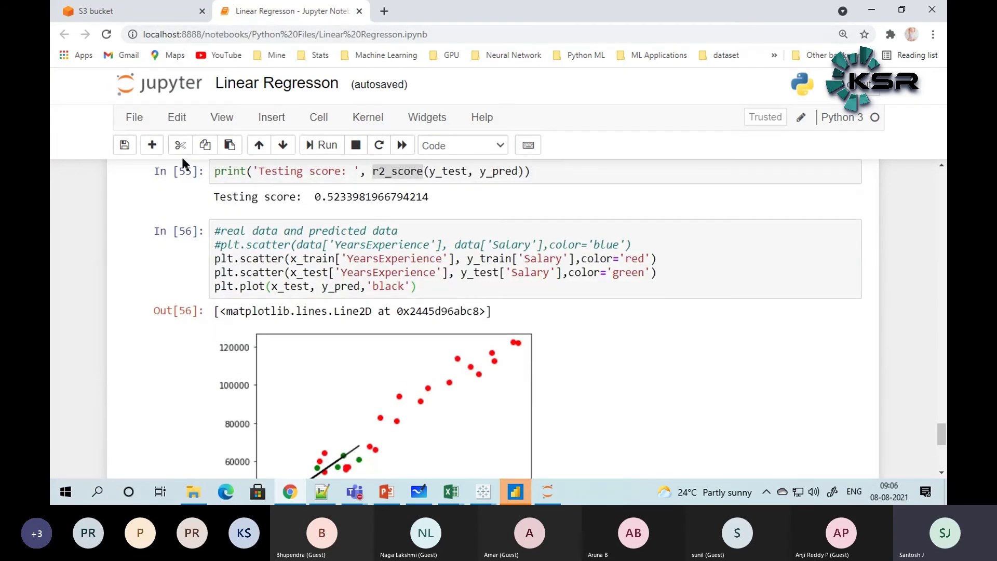
click(359, 10)
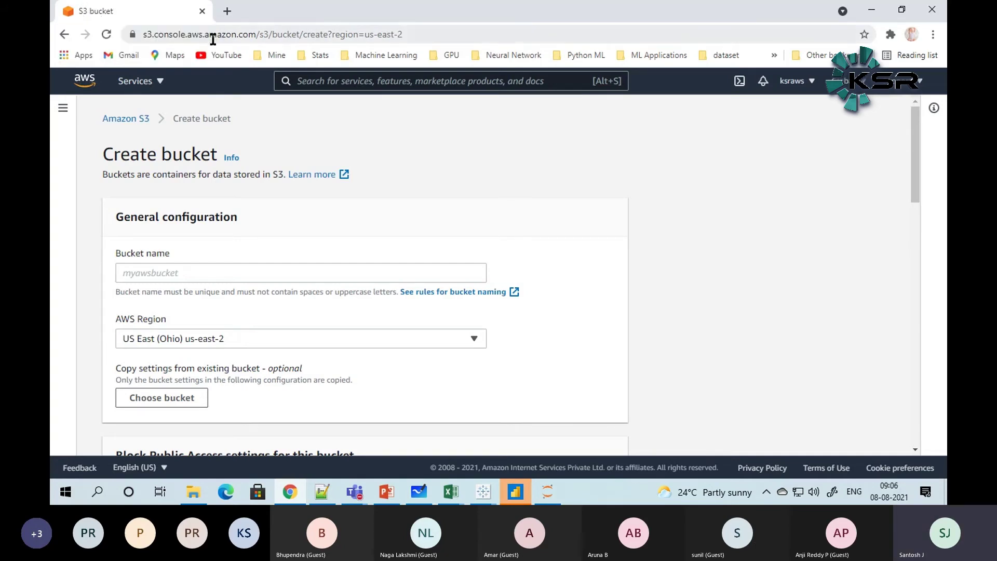
Step: Name the new S3 bucket ksrtrainingaws
click(248, 39)
key(End)
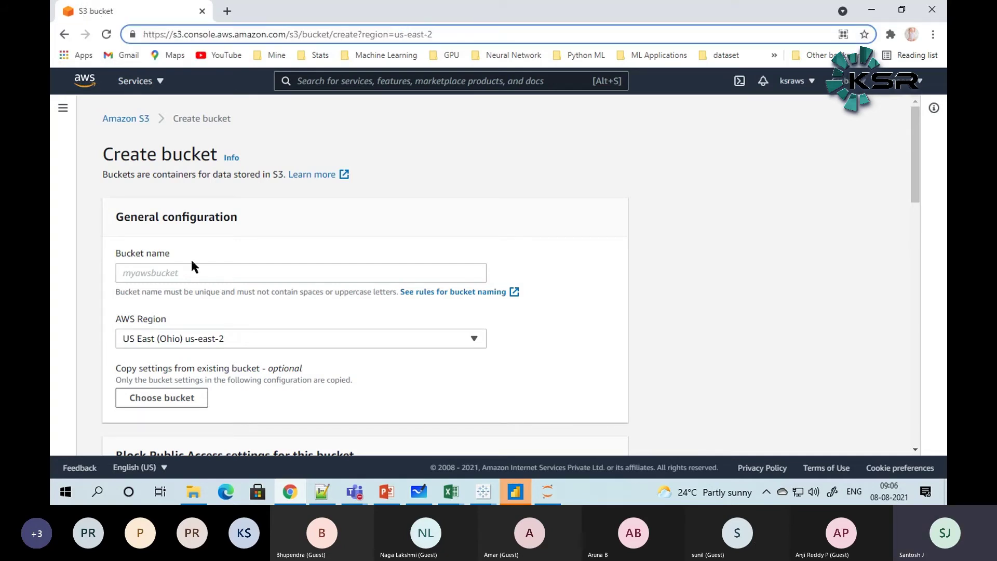
click(183, 276)
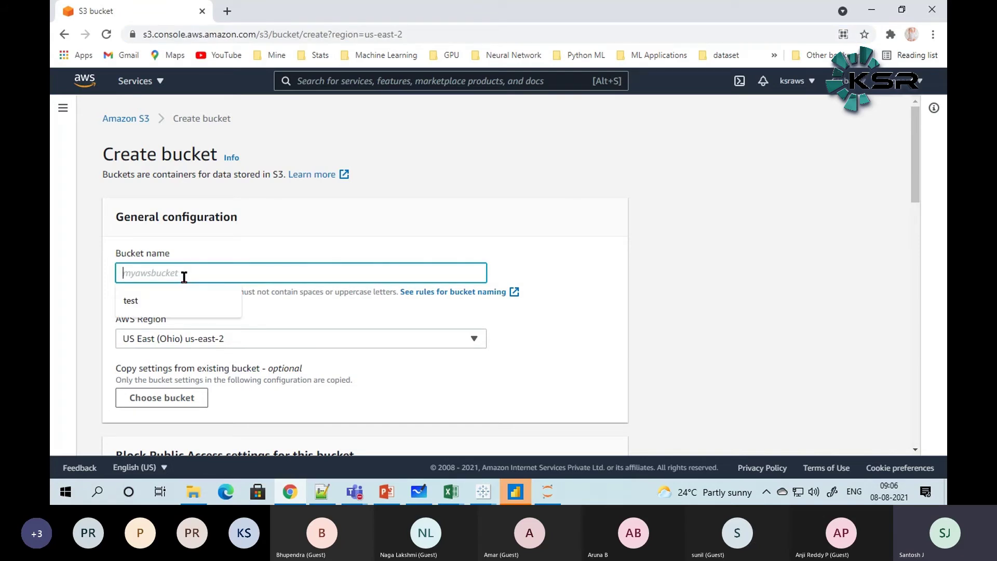
text(ksrtra)
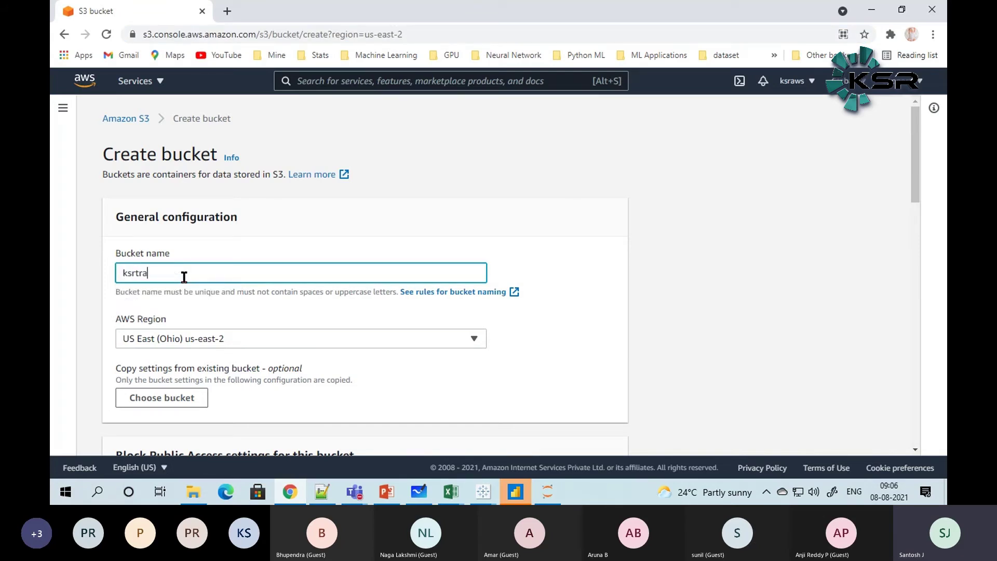
text(iningaws)
Step: Review the region, public access, versioning and encryption settings, and create the bucket with the default options
scroll(190, 248, down, 1)
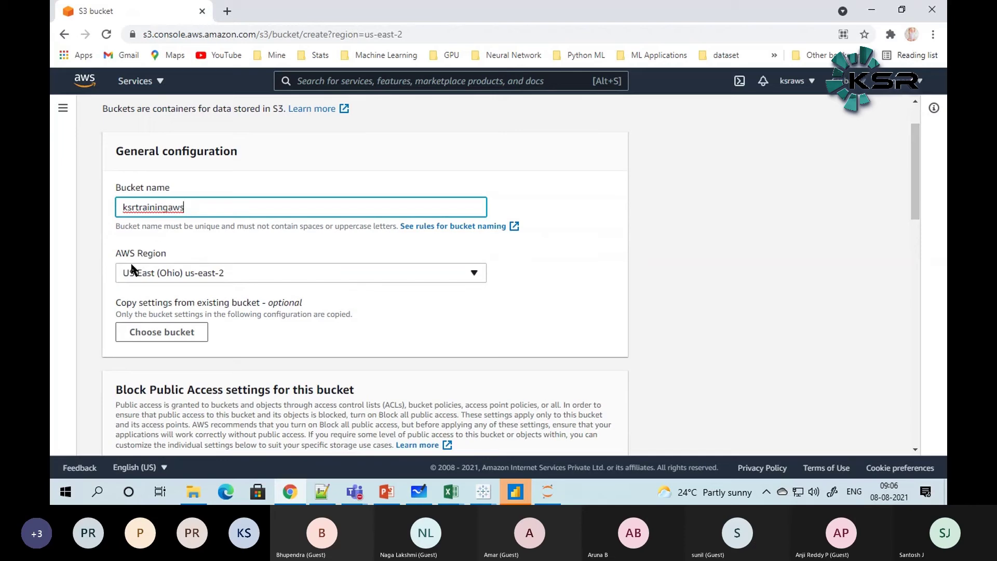
scroll(159, 268, down, 2)
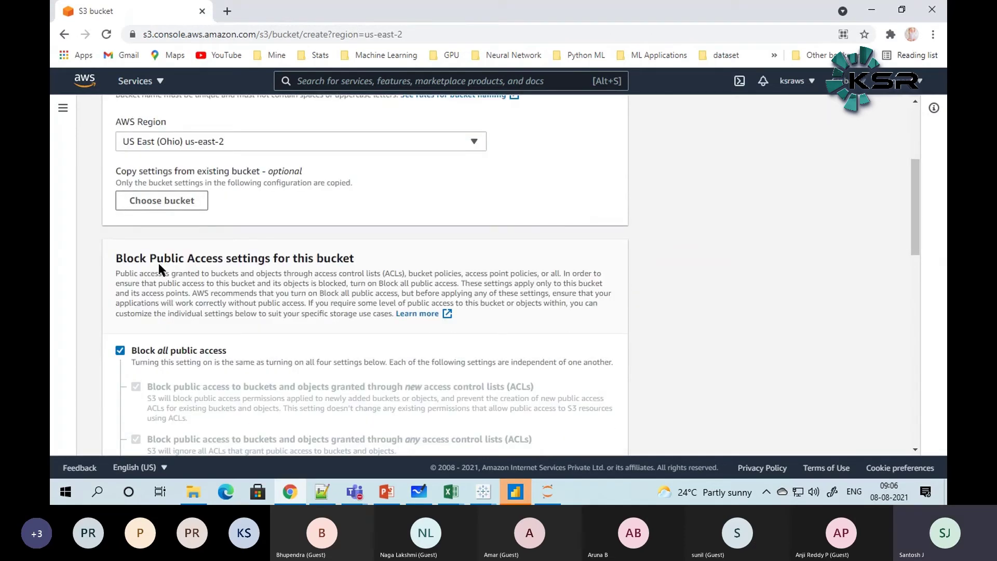
scroll(174, 205, down, 2)
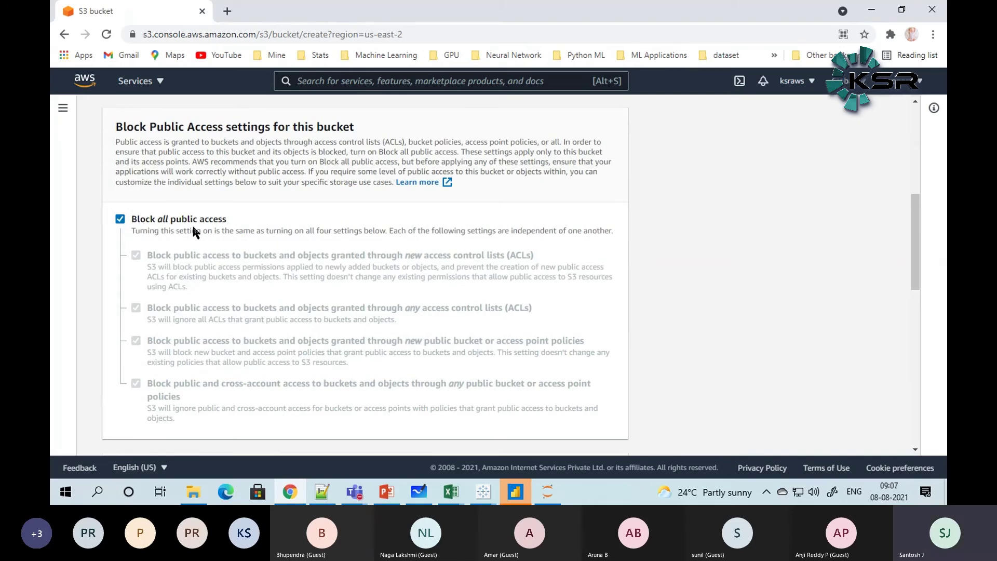
scroll(205, 230, down, 3)
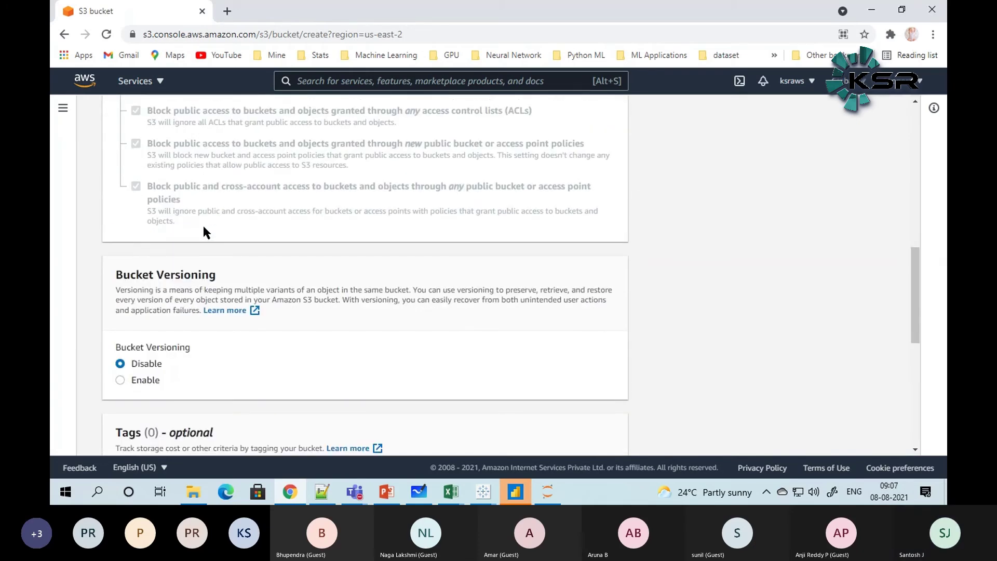
scroll(205, 231, down, 3)
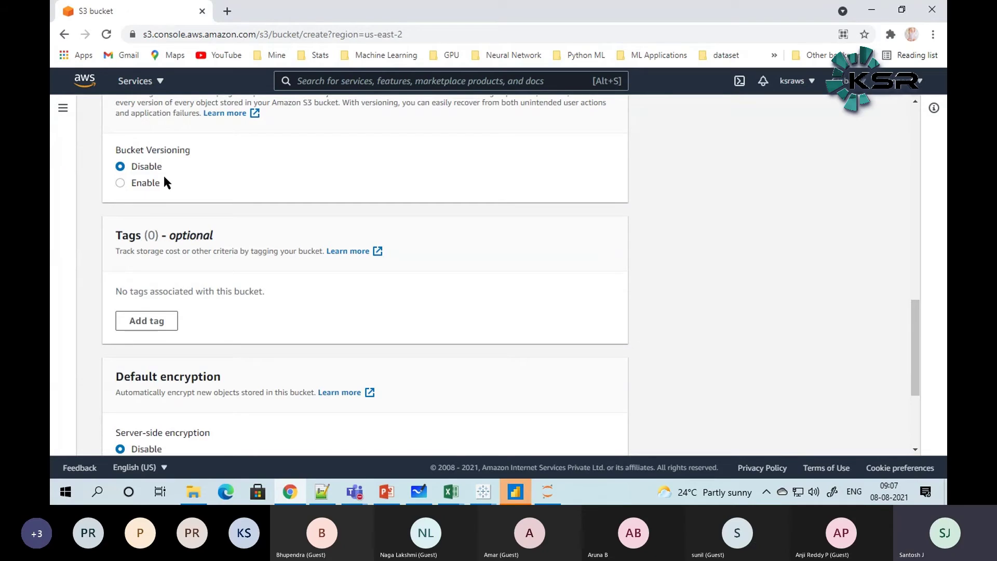
scroll(166, 179, down, 3)
scroll(169, 253, up, 15)
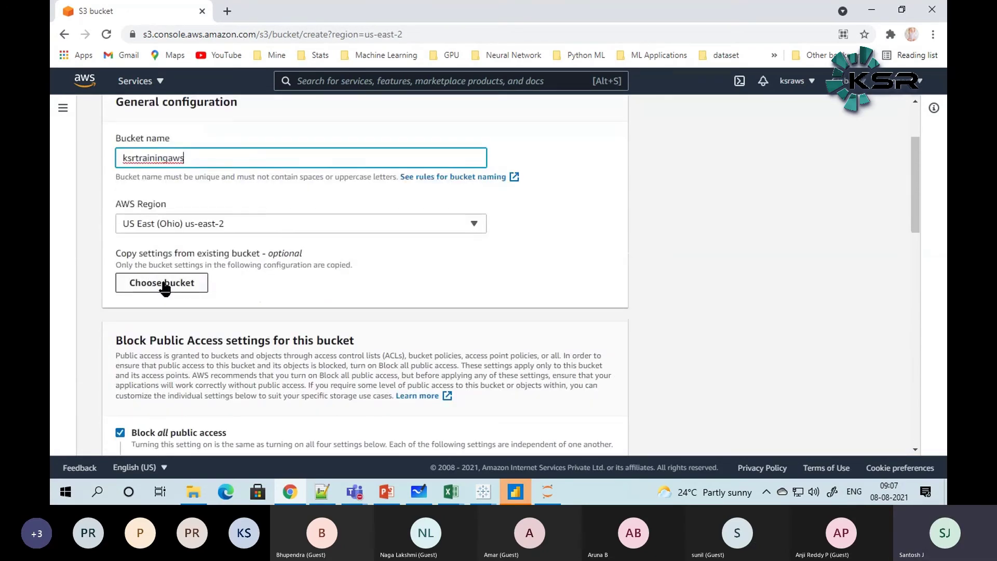
scroll(173, 286, up, 1)
scroll(172, 285, up, 2)
scroll(171, 285, down, 10)
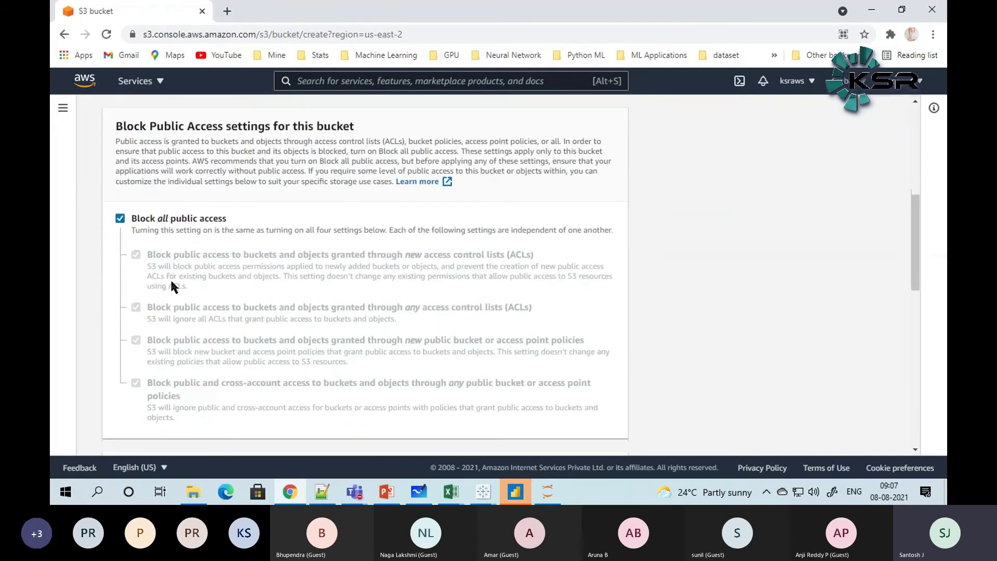
click(564, 440)
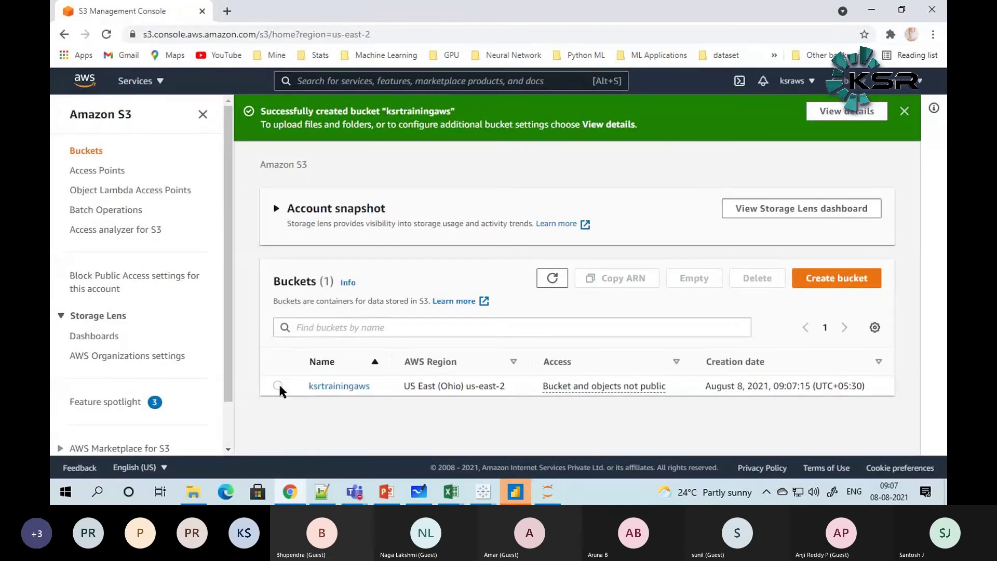
Step: Delete the ksrtrainingaws bucket, entering its name to confirm the deletion
click(278, 385)
click(760, 279)
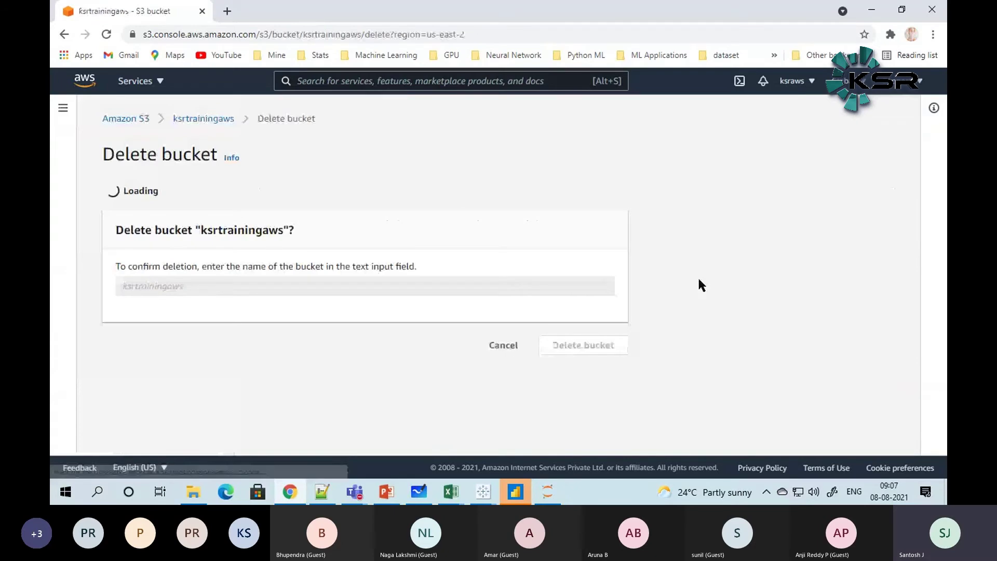
click(145, 337)
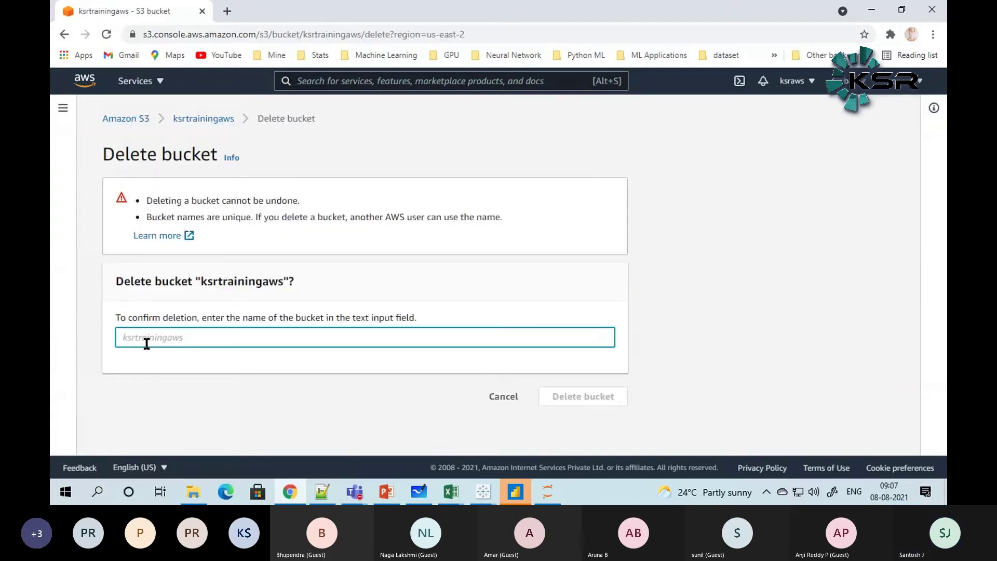
text(ksrt)
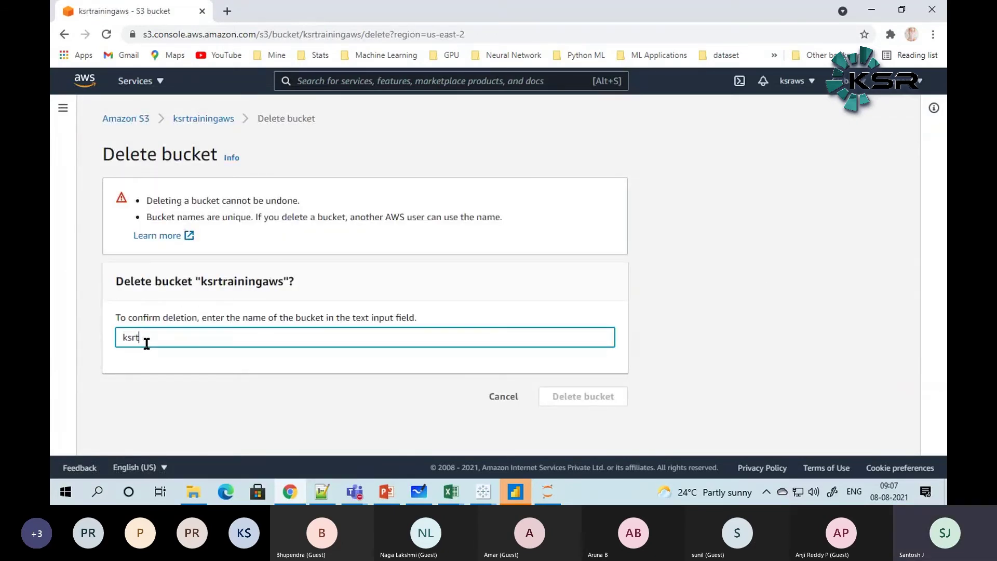
text(rainingaws)
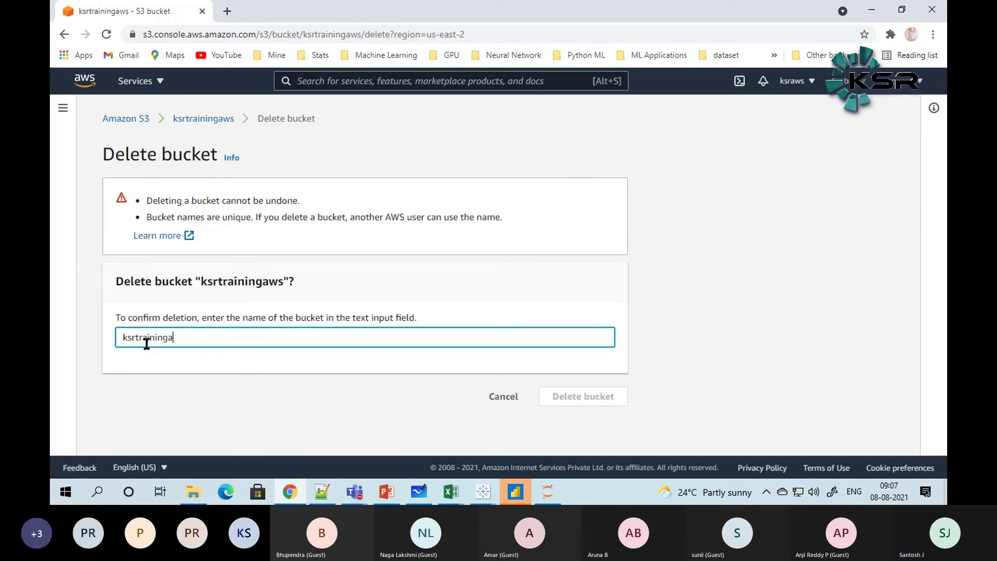
click(553, 396)
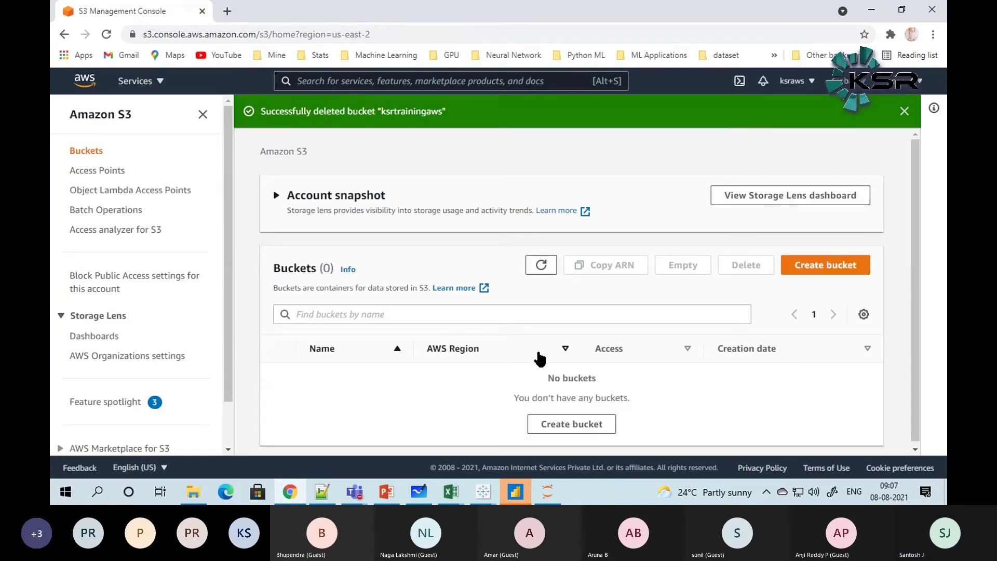
Step: Start creating a new S3 bucket and name it ksrtrainingaws
click(818, 267)
click(173, 279)
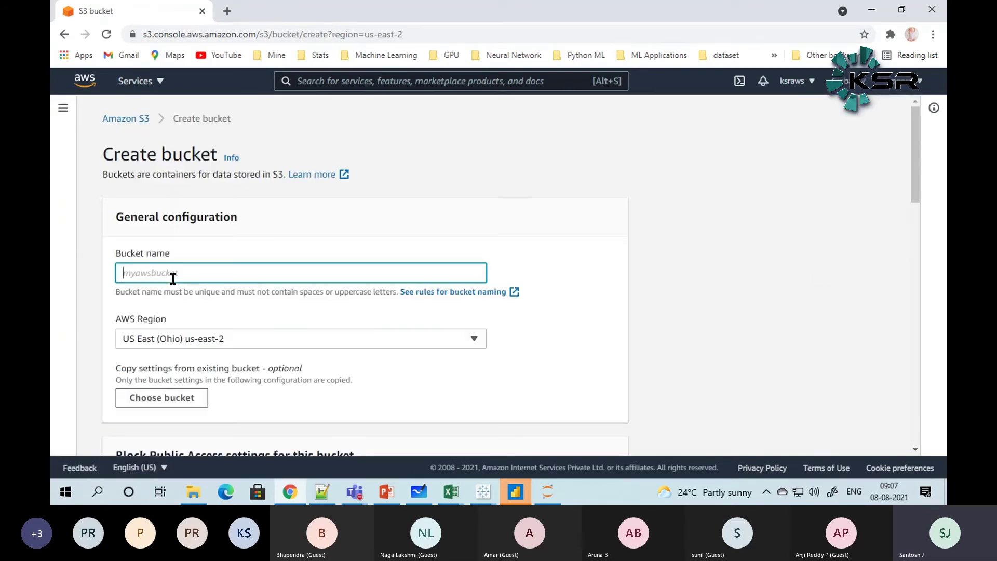
text(d)
key(BackSpace)
text(ksr)
text(ttra)
key(BackSpace)
key(BackSpace)
key(BackSpace)
key(BackSpace)
key(BackSpace)
text(trainings)
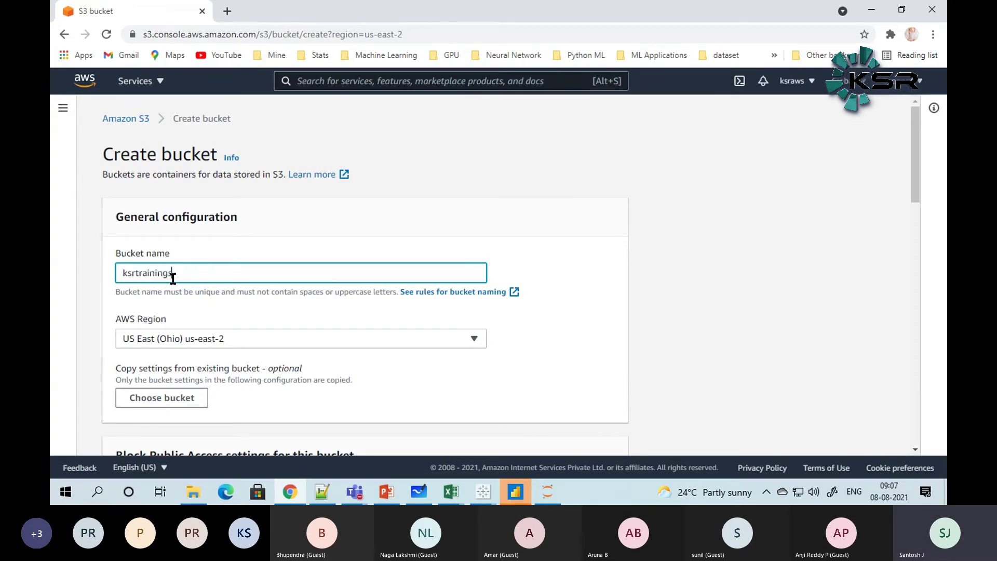
key(BackSpace)
text(aws)
Step: Review the new bucket's public access, versioning, tags and encryption settings, and expand the advanced settings to examine Object Lock
scroll(244, 291, down, 1)
scroll(206, 267, down, 1)
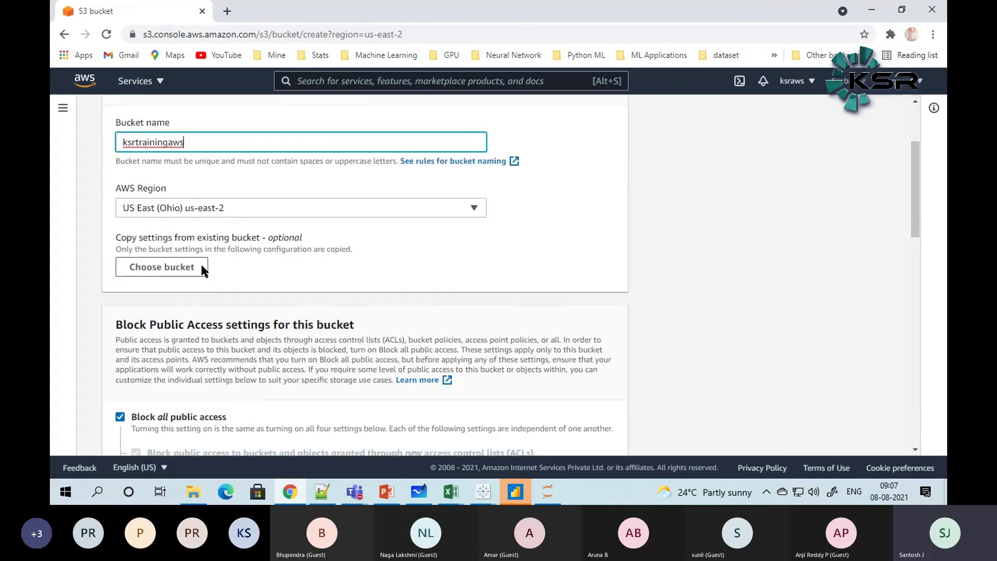
scroll(175, 264, down, 3)
scroll(144, 247, down, 2)
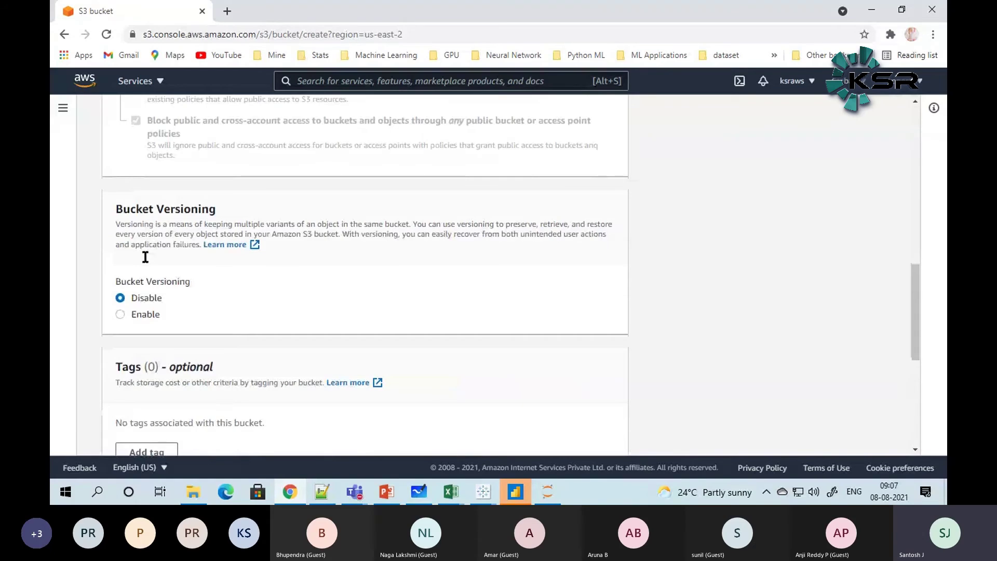
scroll(134, 279, down, 4)
scroll(143, 312, down, 2)
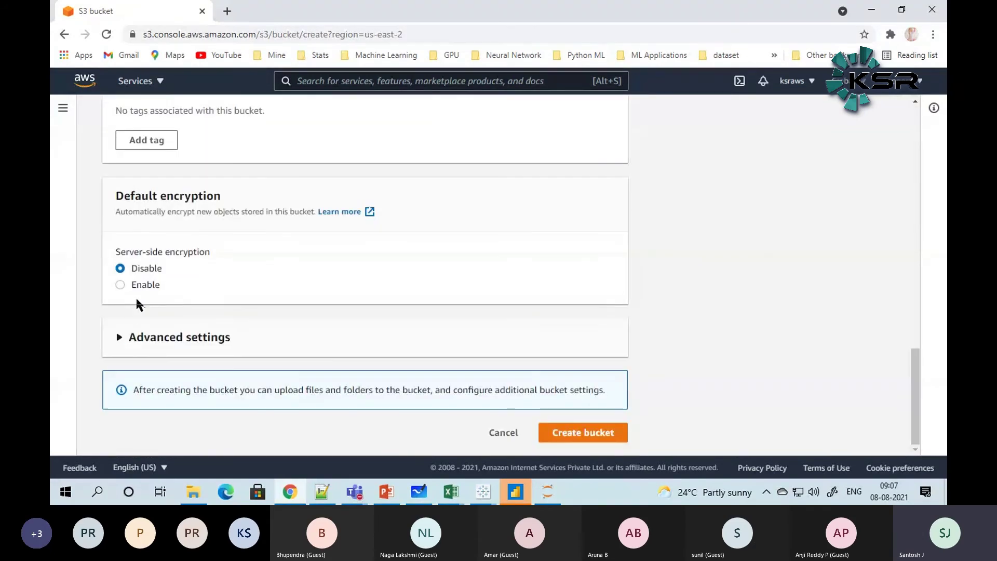
click(122, 338)
scroll(124, 333, down, 3)
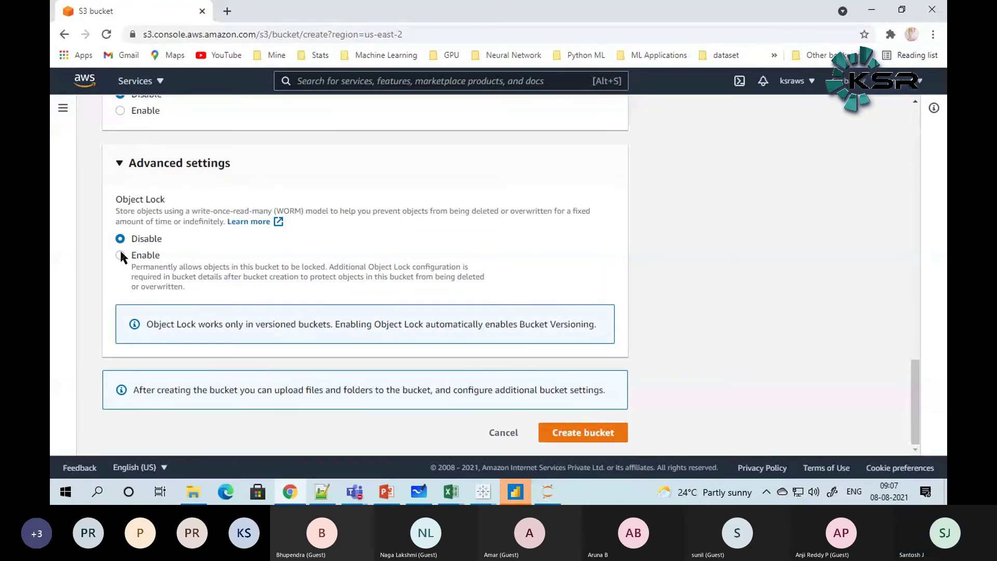
scroll(120, 253, up, 4)
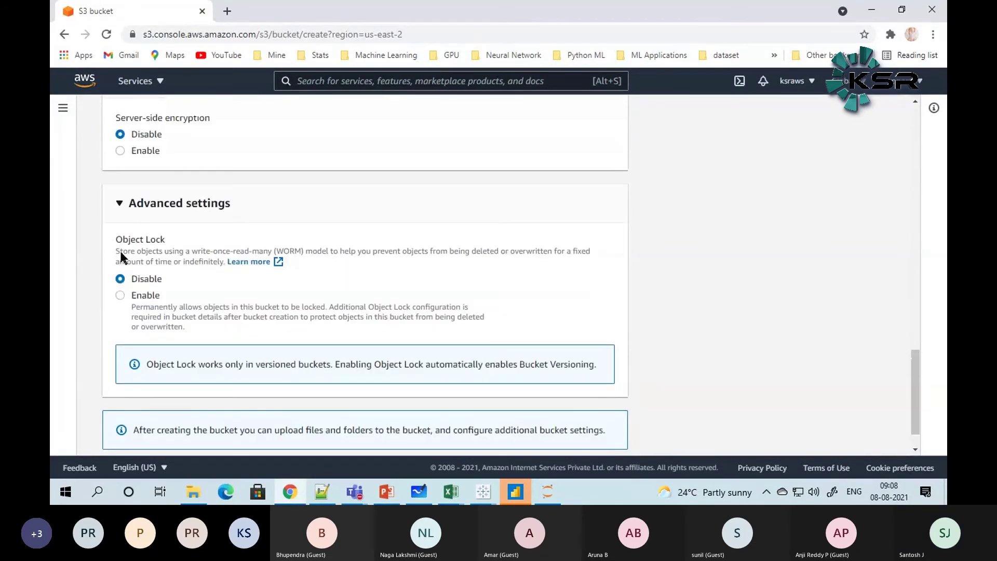
scroll(120, 253, up, 3)
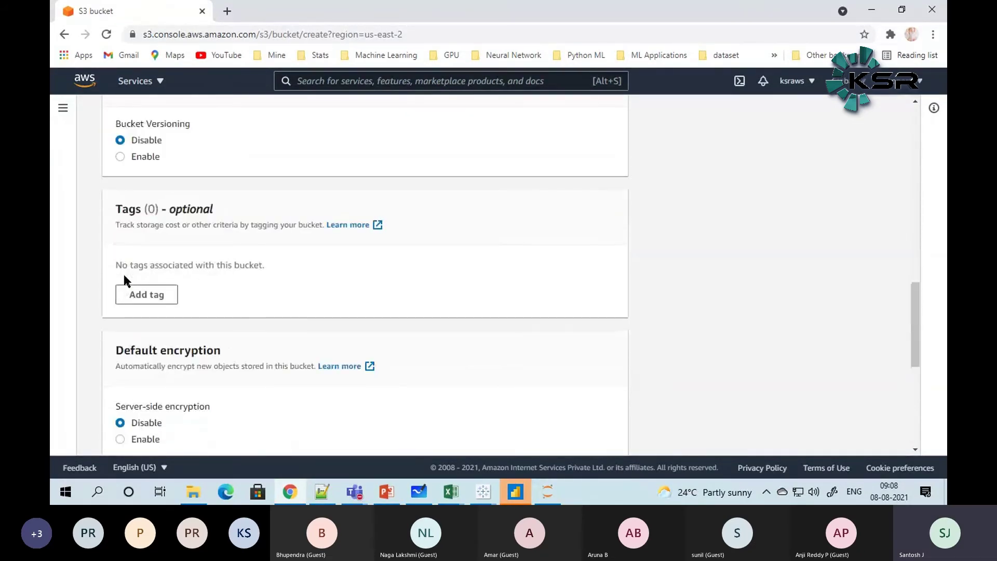
Step: Open the chooser for copying settings from an existing bucket, and return to the bucket list without creating anything
scroll(124, 274, up, 10)
scroll(124, 273, up, 2)
scroll(189, 316, down, 1)
scroll(189, 315, down, 3)
click(174, 200)
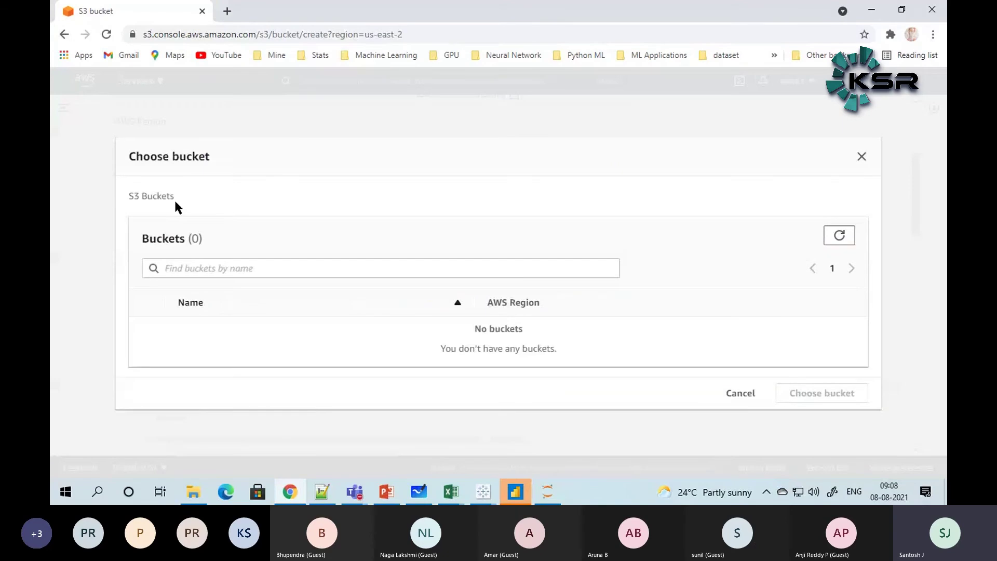
click(67, 35)
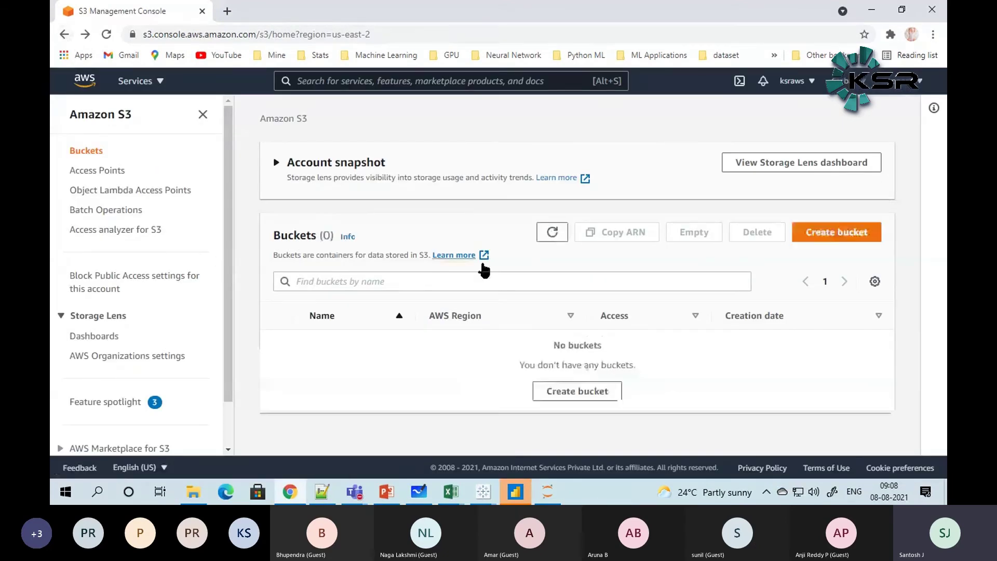
Step: Create an S3 bucket named ksrtrainingaws in US East (Ohio) us-east-2 with the default settings
click(825, 234)
click(140, 278)
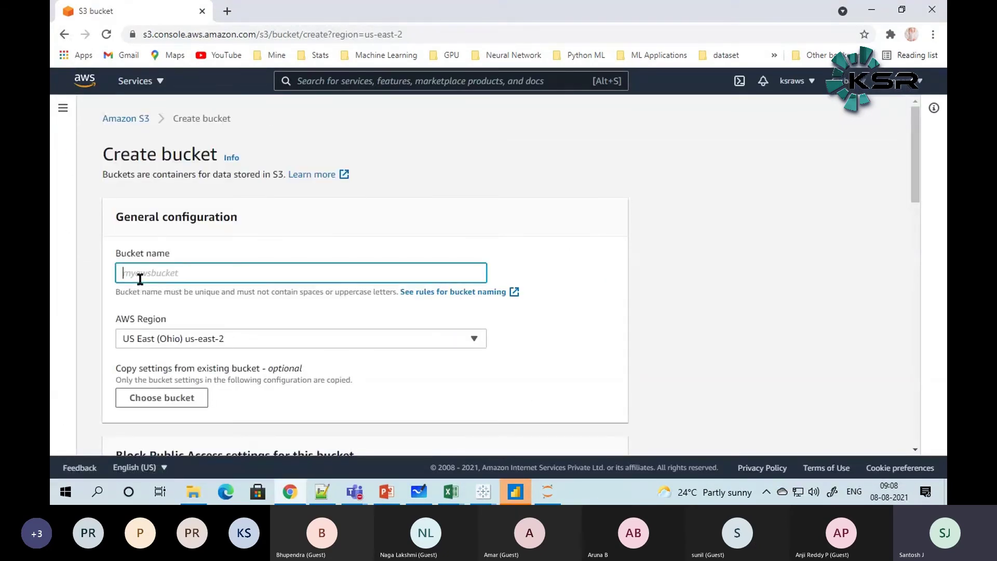
text(ksrtrainingaws)
scroll(146, 323, down, 7)
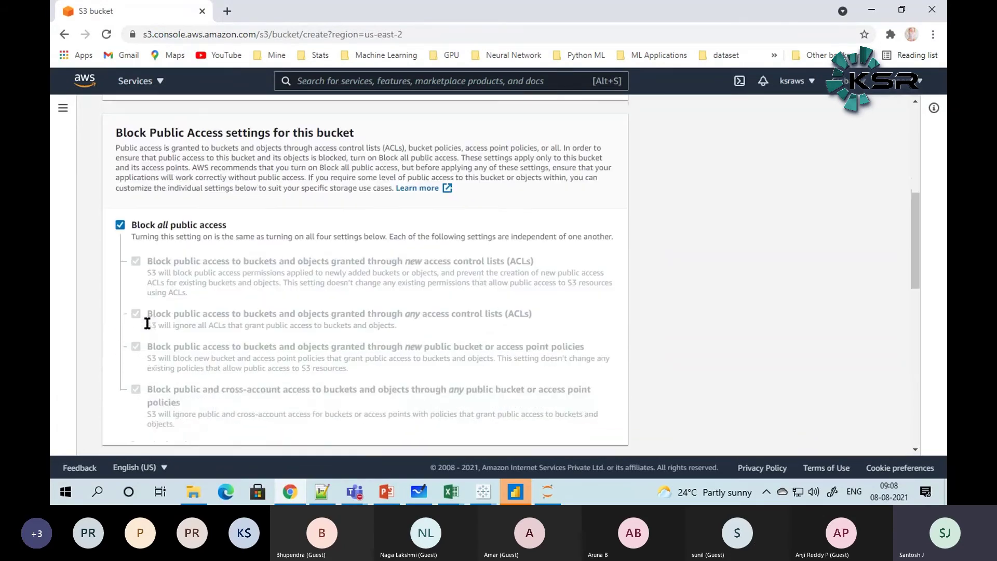
scroll(146, 322, down, 10)
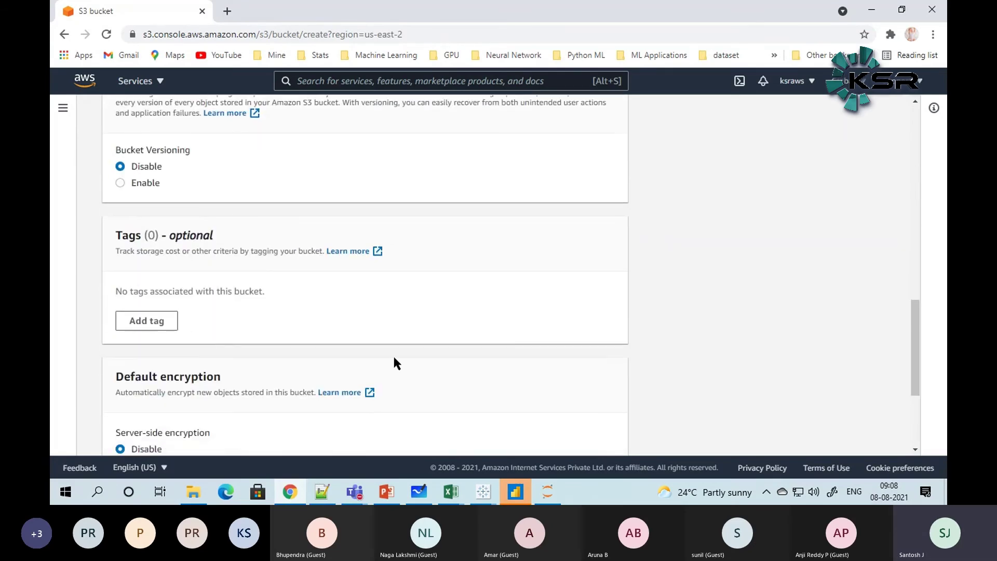
click(578, 428)
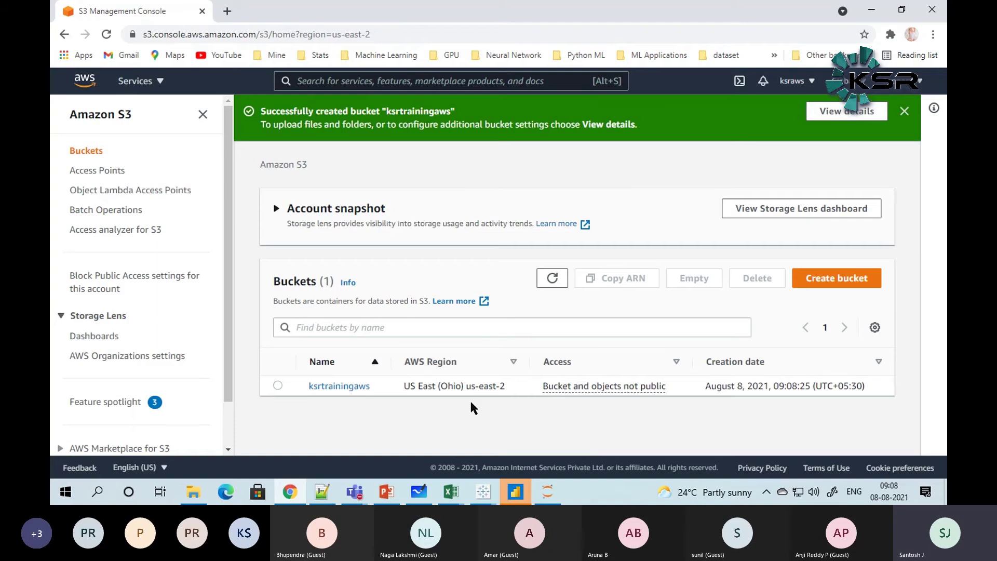
Step: Open the ksrtrainingaws bucket and start an upload to it
click(343, 391)
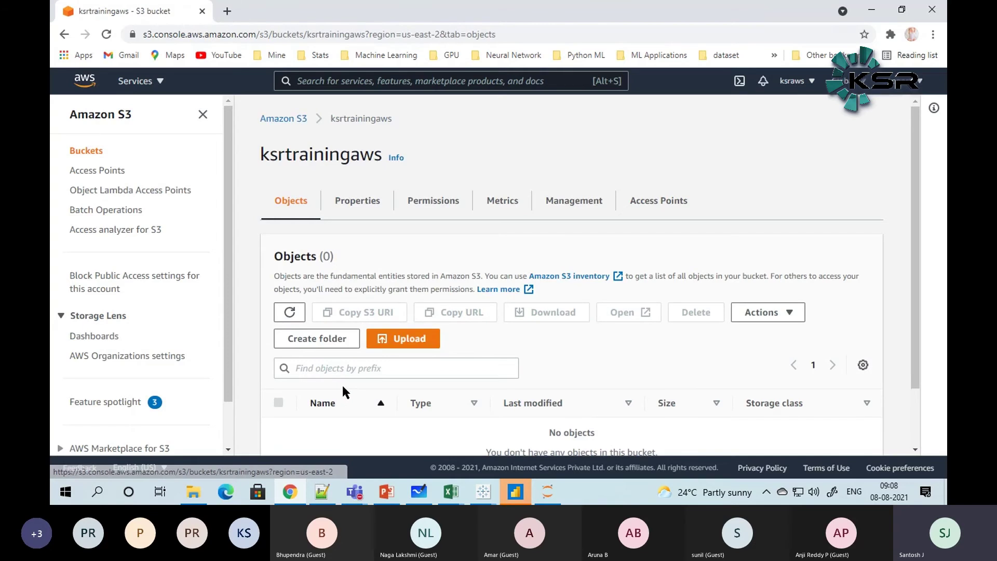
scroll(343, 391, down, 1)
scroll(343, 391, down, 1)
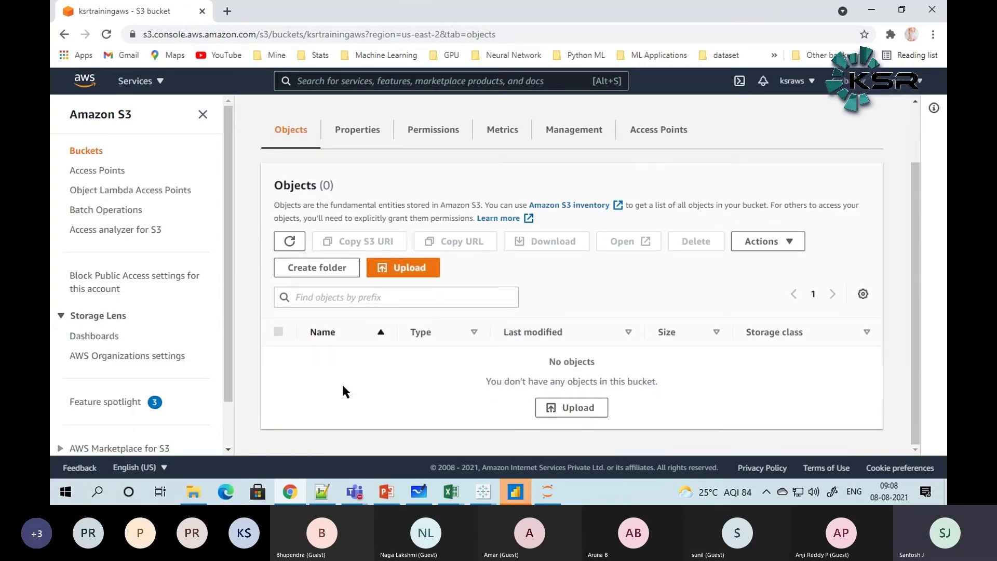
click(404, 270)
Step: Add the car_data file from the Data folder on drive D: to the upload
scroll(401, 266, down, 3)
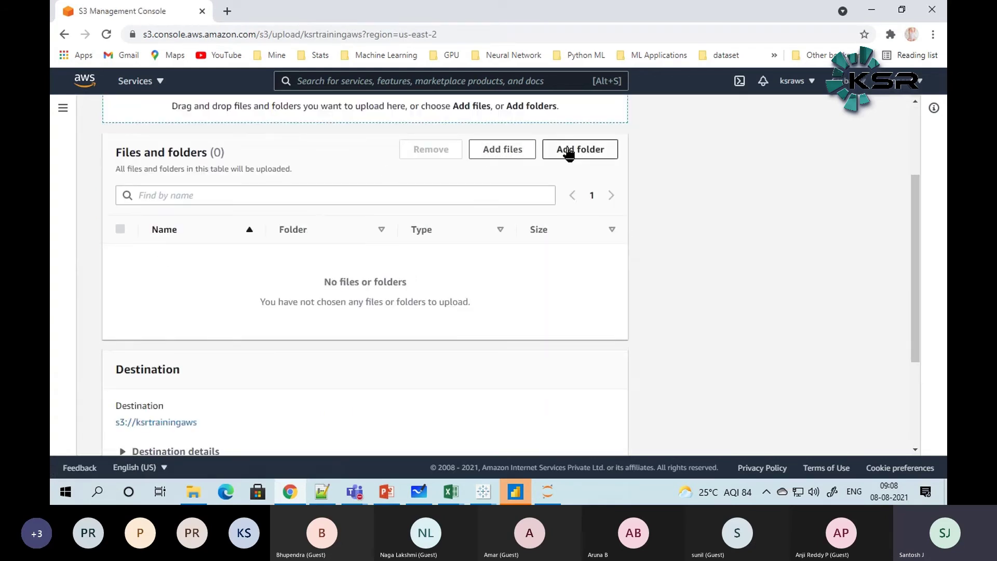
click(504, 152)
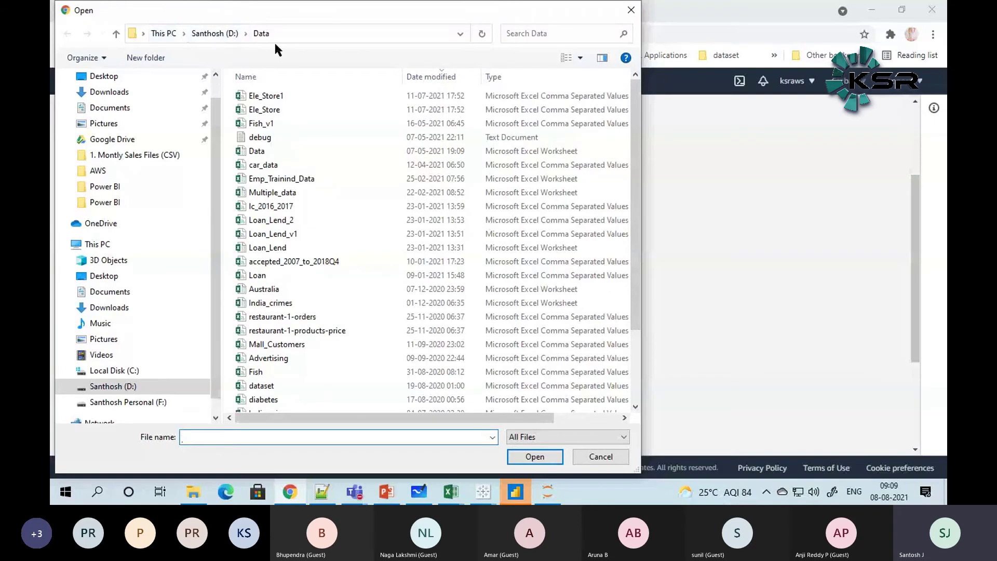
click(168, 34)
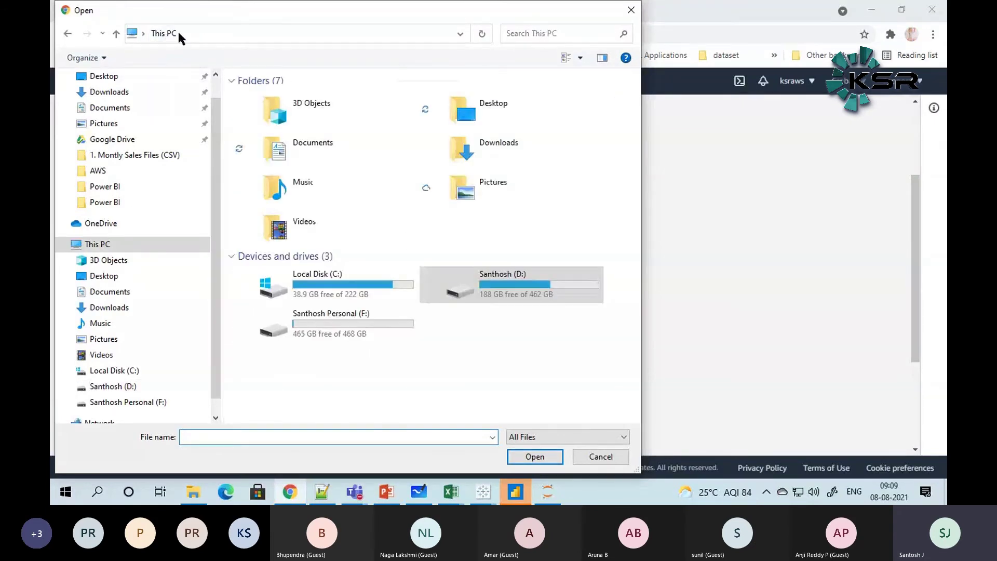
double_click(466, 289)
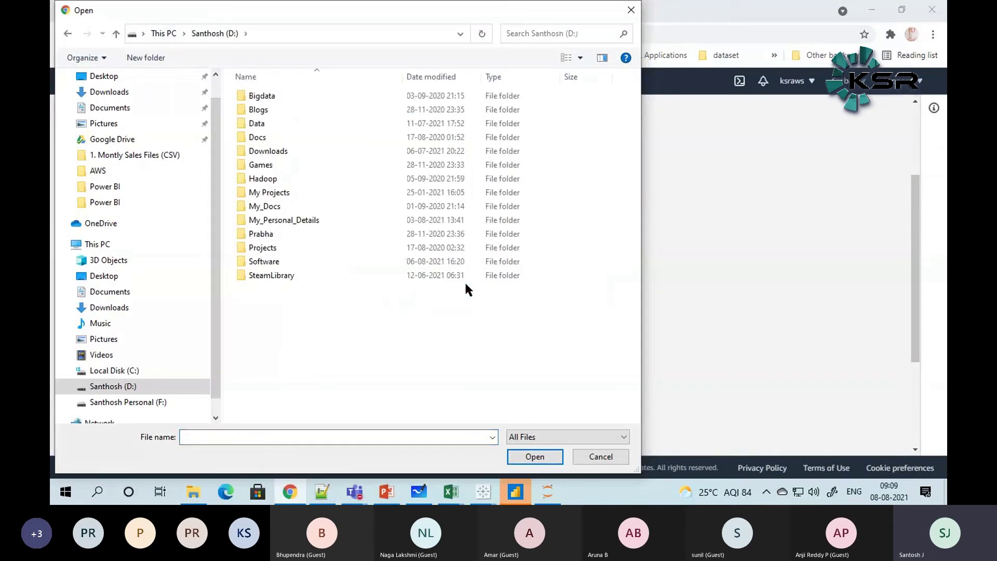
double_click(266, 125)
scroll(280, 312, down, 2)
scroll(266, 360, up, 2)
click(263, 164)
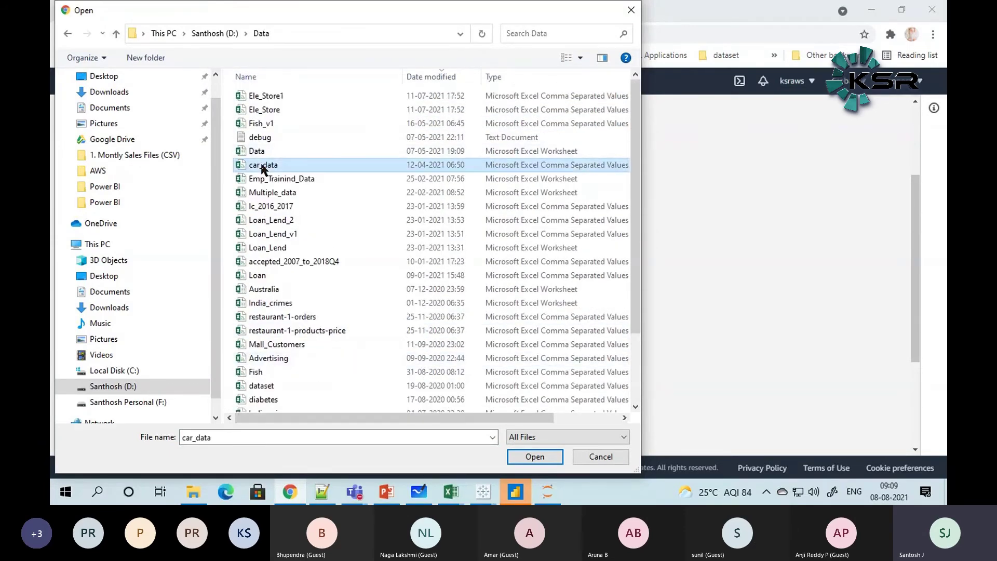
click(535, 457)
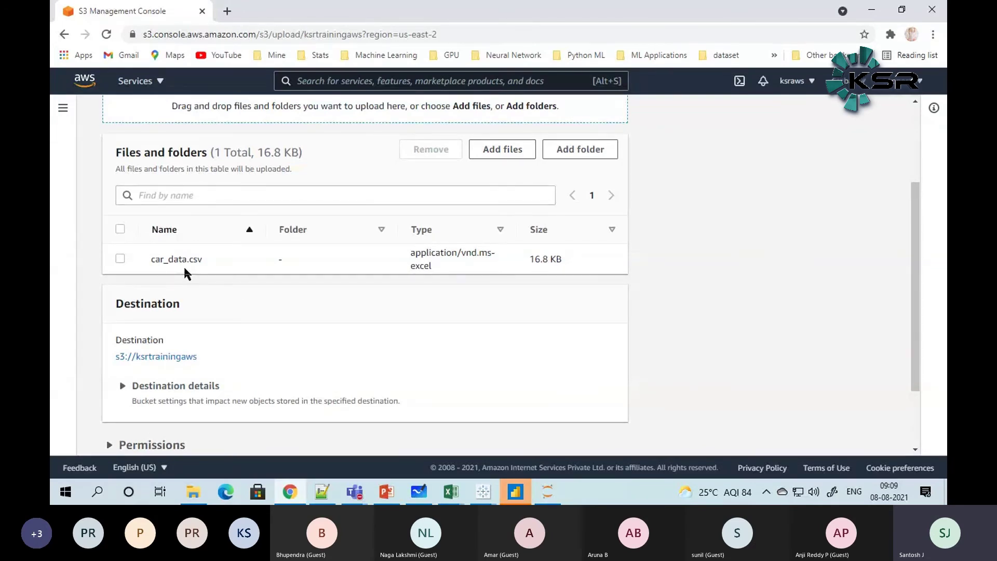
Step: Expand and examine the upload's destination details and its access control list permissions
scroll(183, 265, up, 3)
scroll(167, 332, down, 4)
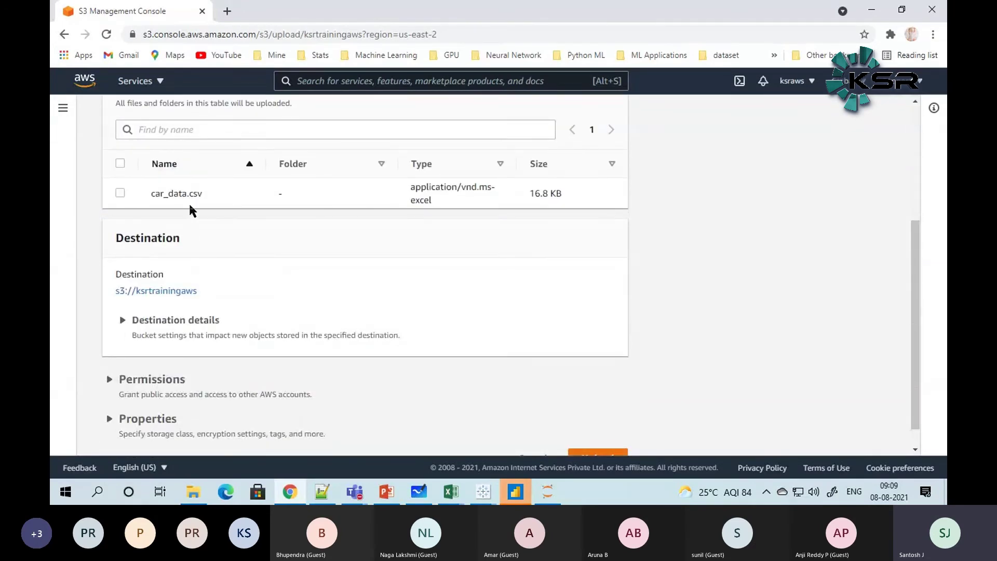
scroll(188, 202, down, 1)
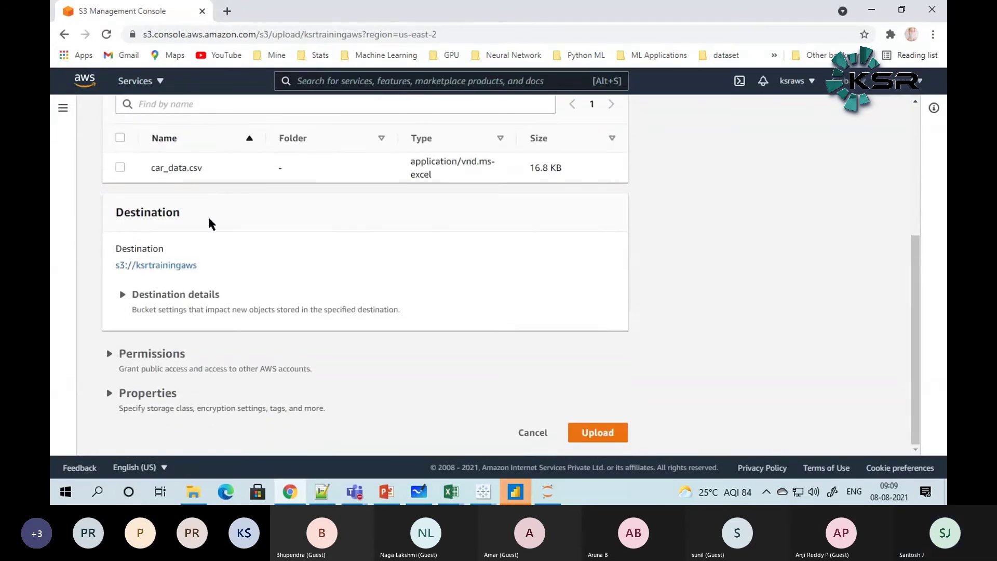
click(123, 296)
scroll(124, 295, down, 3)
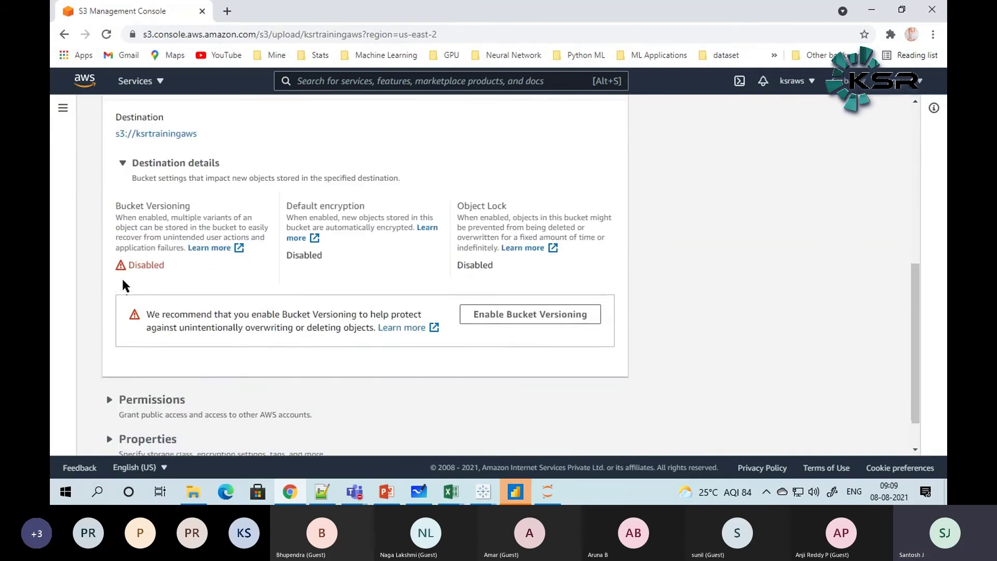
scroll(191, 285, down, 1)
click(111, 355)
scroll(113, 351, down, 4)
scroll(129, 297, down, 2)
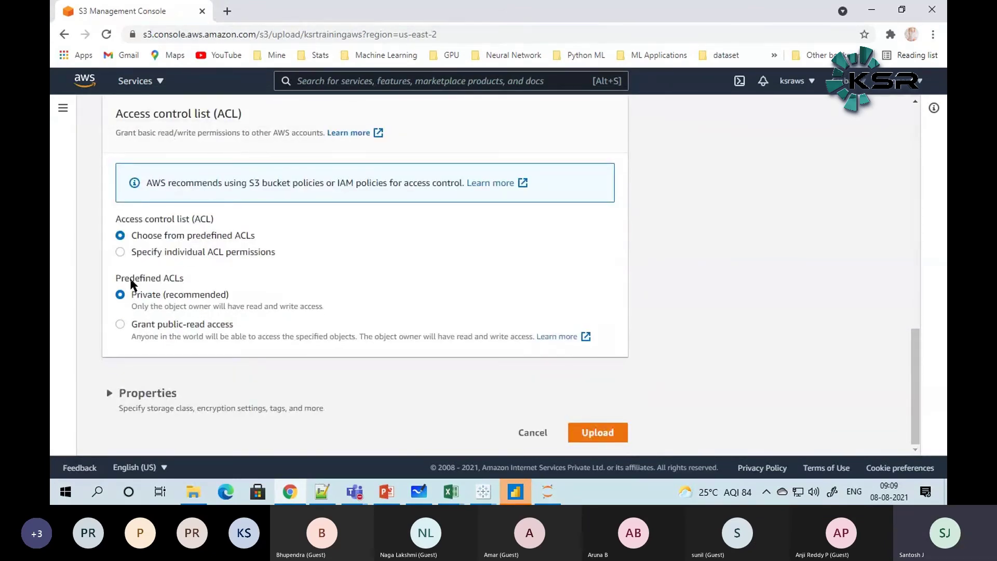
Step: Recheck the upload settings and upload car_data.csv with the default private access
scroll(131, 281, up, 8)
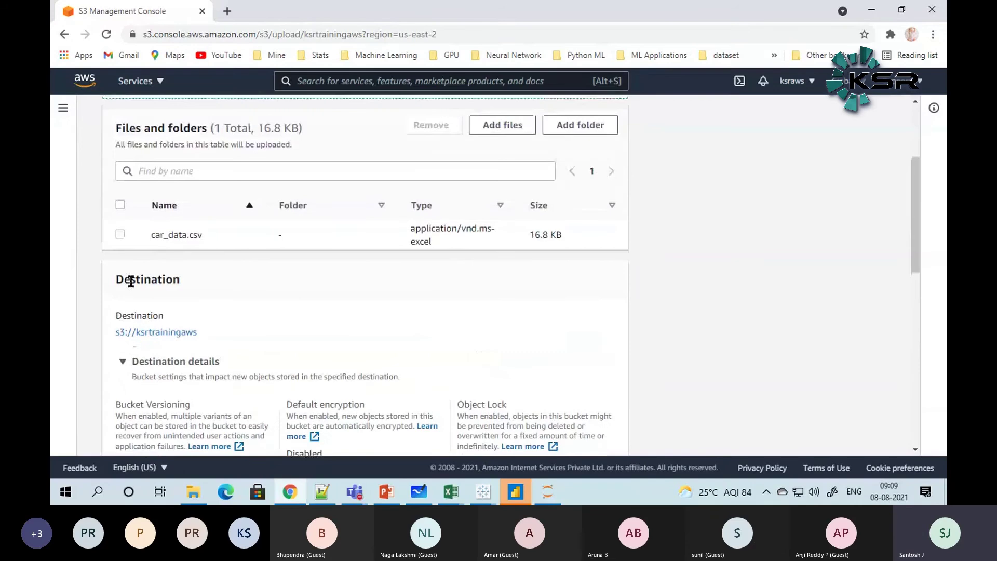
scroll(131, 281, up, 3)
scroll(284, 355, down, 4)
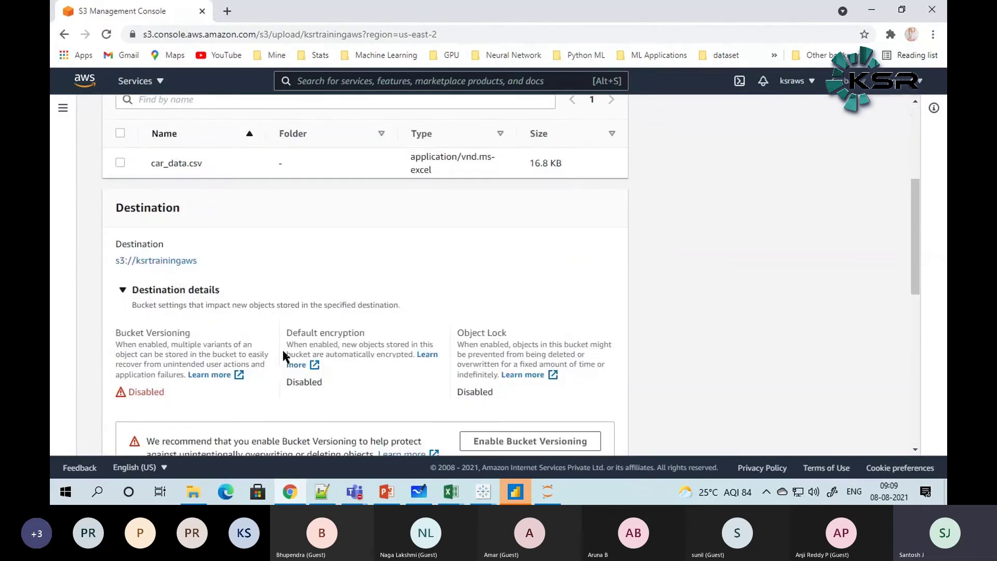
scroll(284, 355, down, 9)
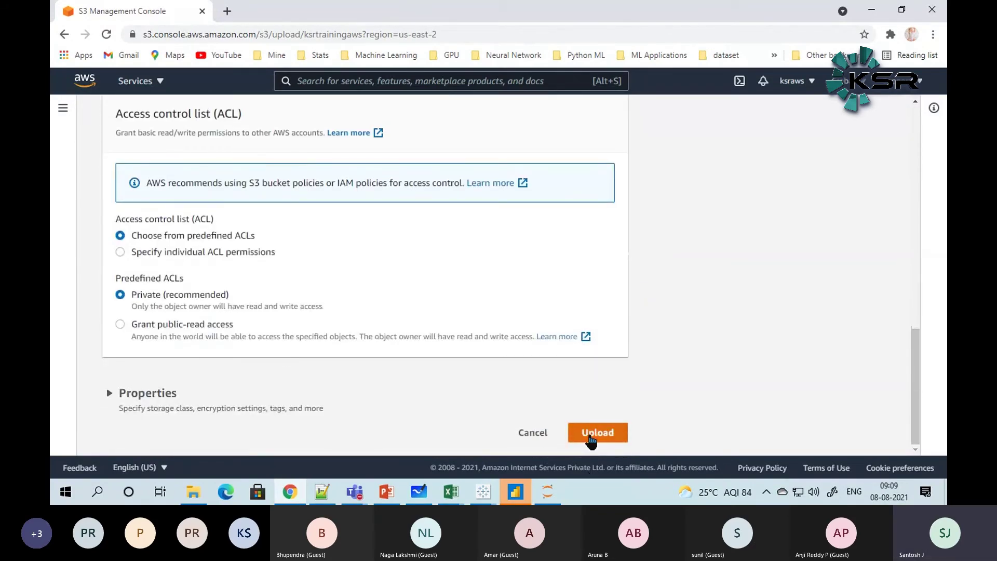
click(591, 441)
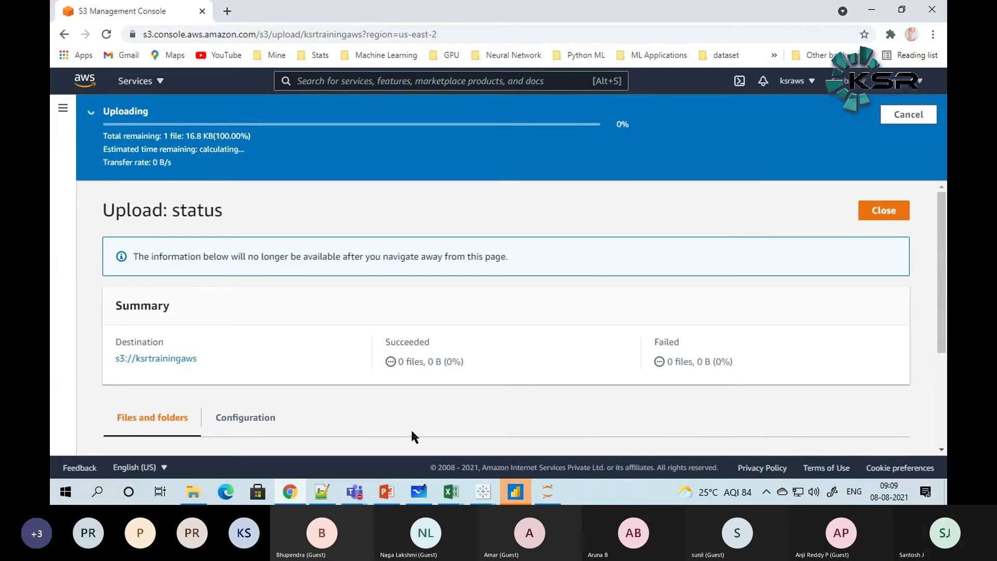
Step: Check the upload status and the car_data.csv object page, and go back to the ksrtrainingaws object list
scroll(392, 391, down, 1)
scroll(394, 387, down, 1)
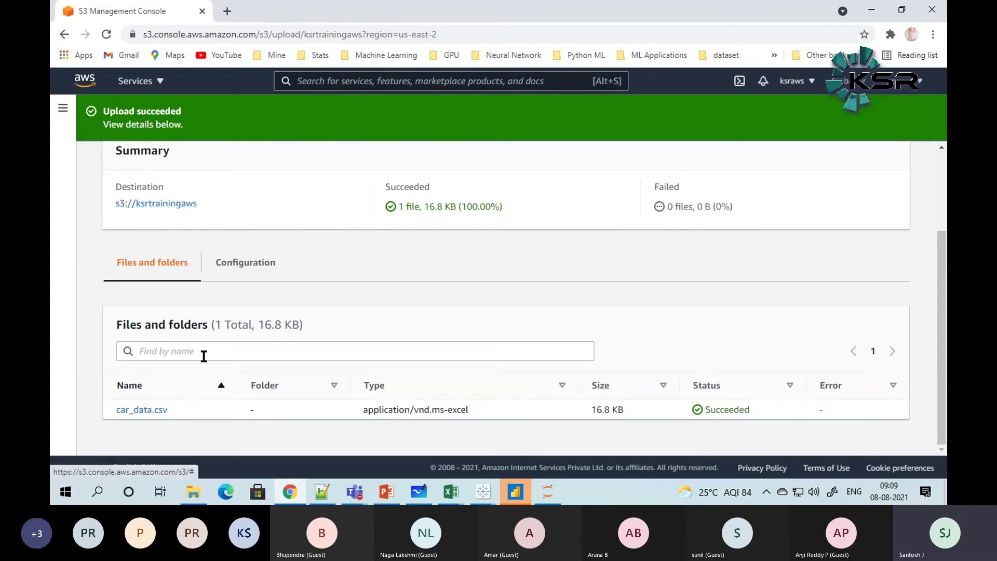
click(148, 410)
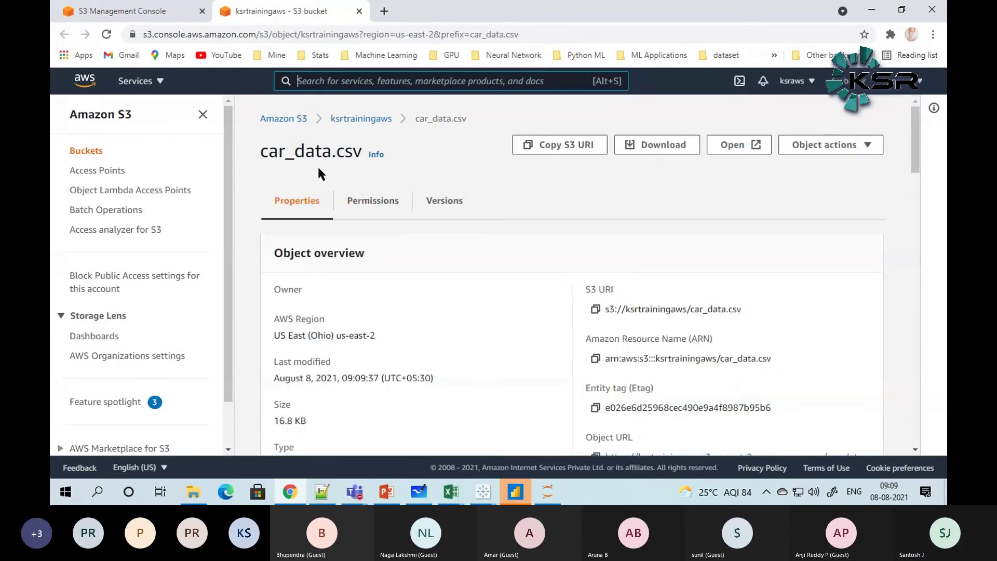
click(359, 120)
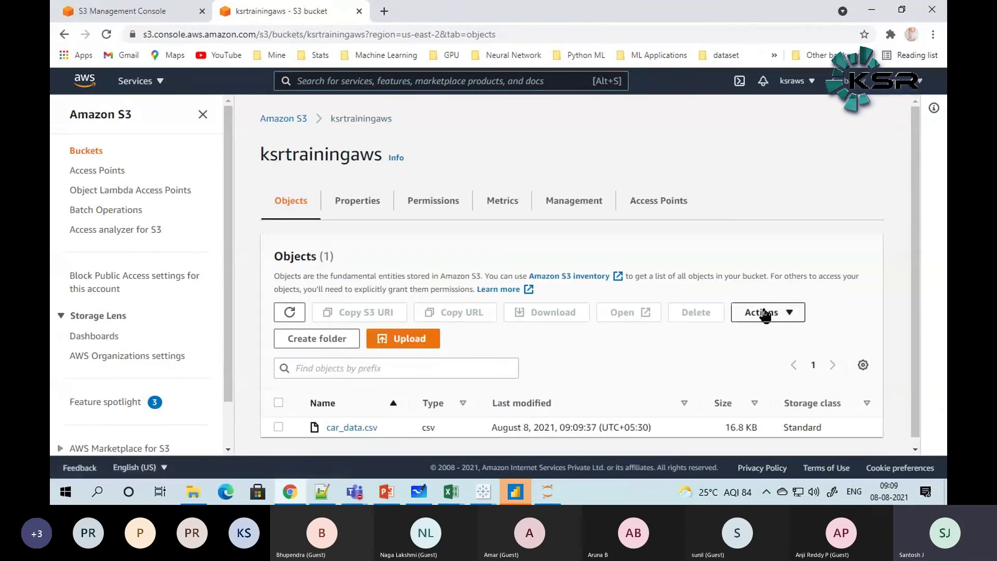
Step: Look through the available object actions and select car_data.csv in the bucket
click(786, 312)
scroll(810, 288, down, 3)
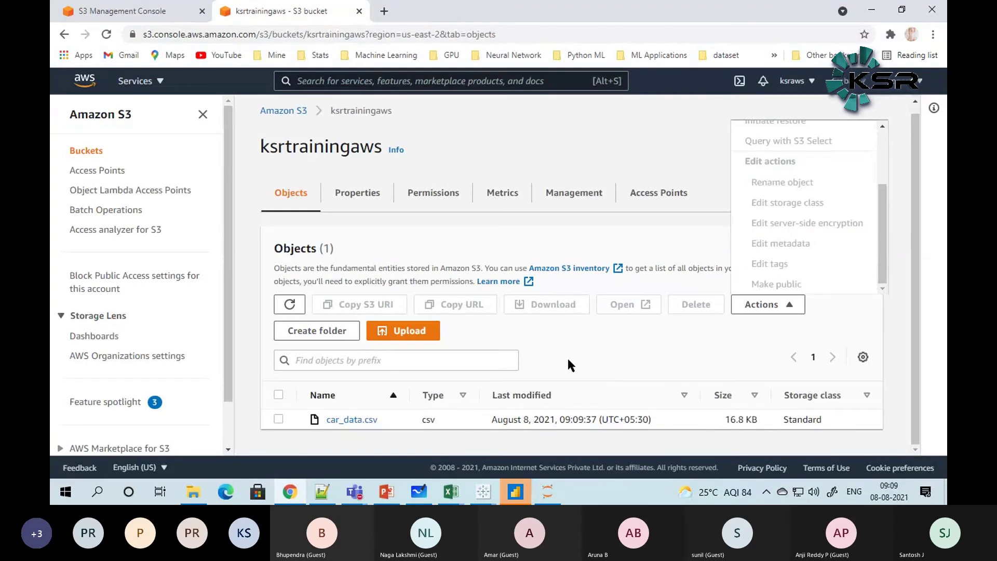
click(278, 420)
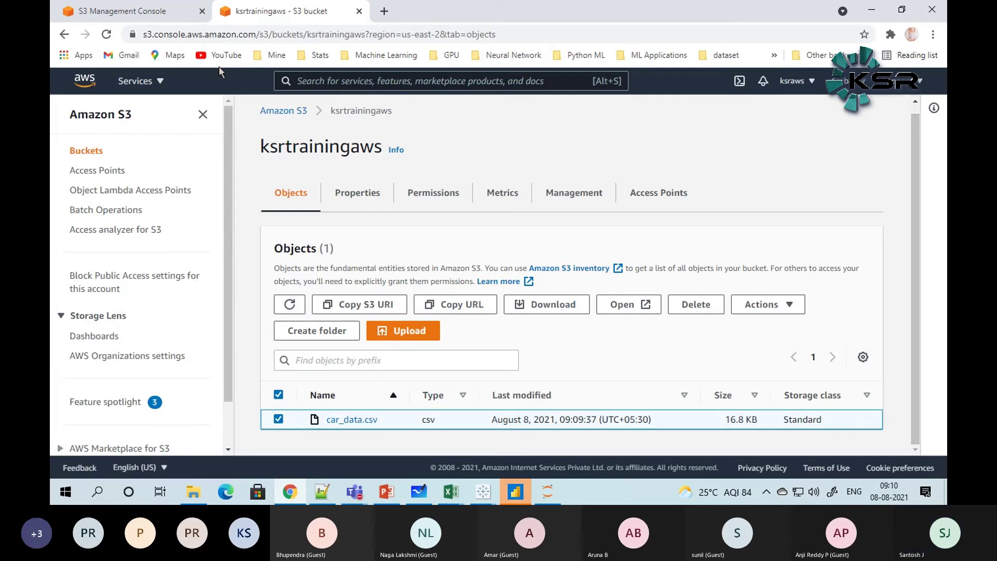
Step: Open car_data.csv and examine its access control list permissions for the object owner, everyone (public access) and the authenticated users group
click(337, 420)
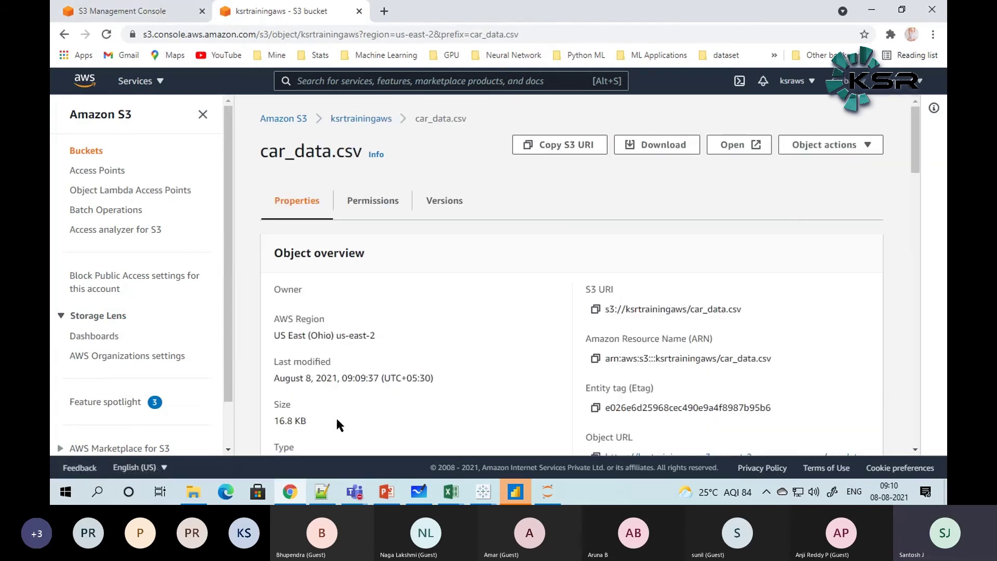
click(370, 214)
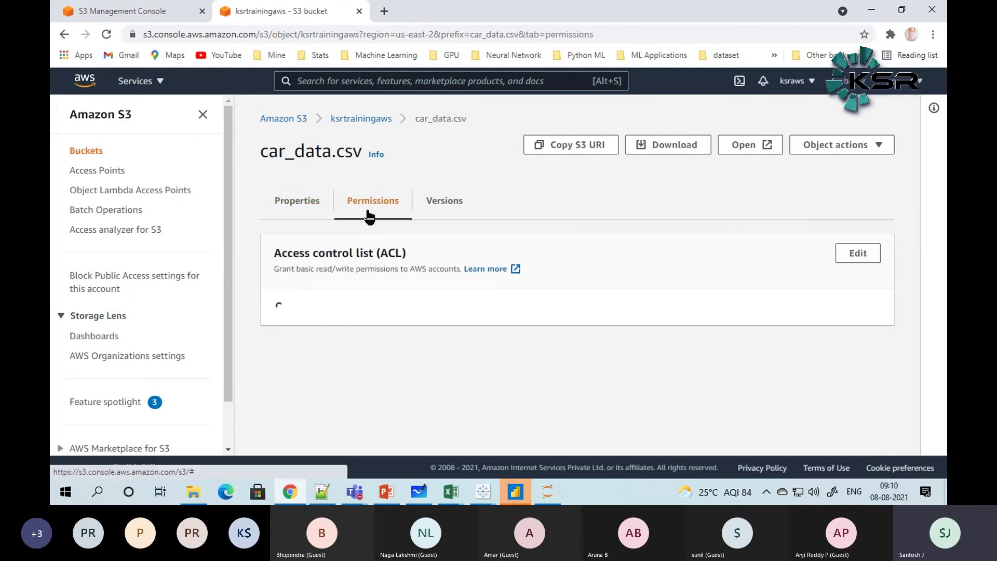
scroll(386, 307, down, 1)
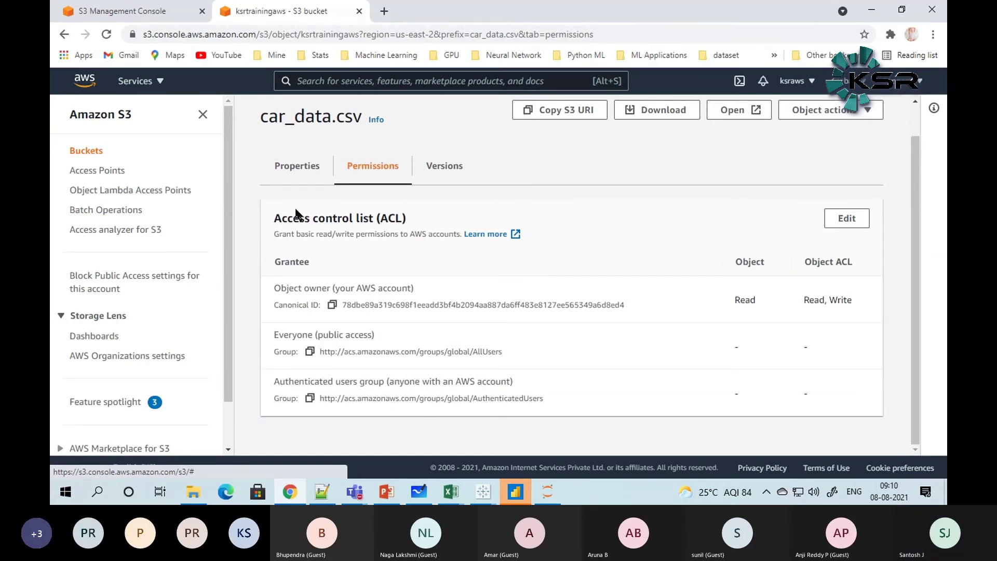
drag(273, 289, 425, 291)
click(425, 291)
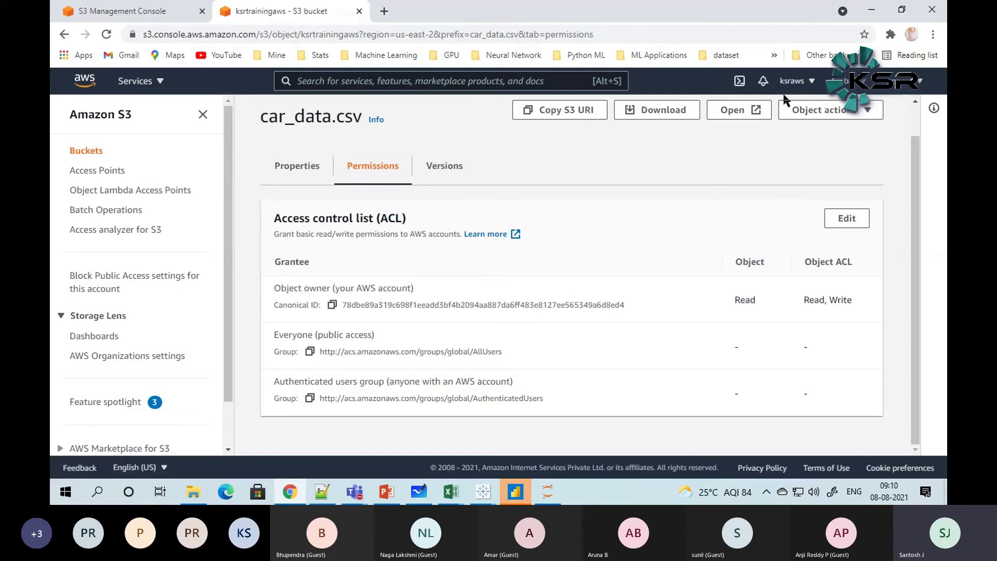
click(814, 82)
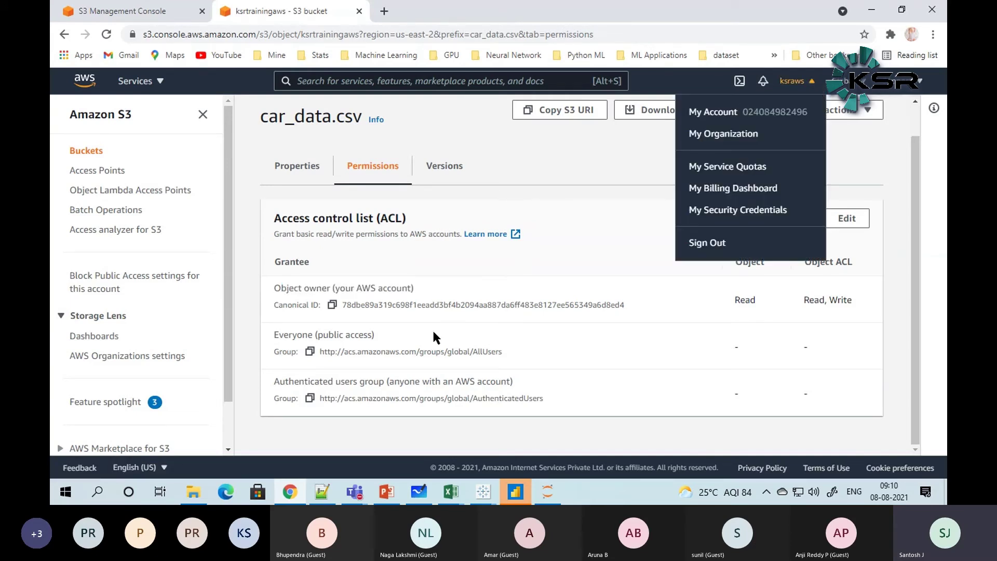
click(314, 343)
drag(274, 335, 374, 336)
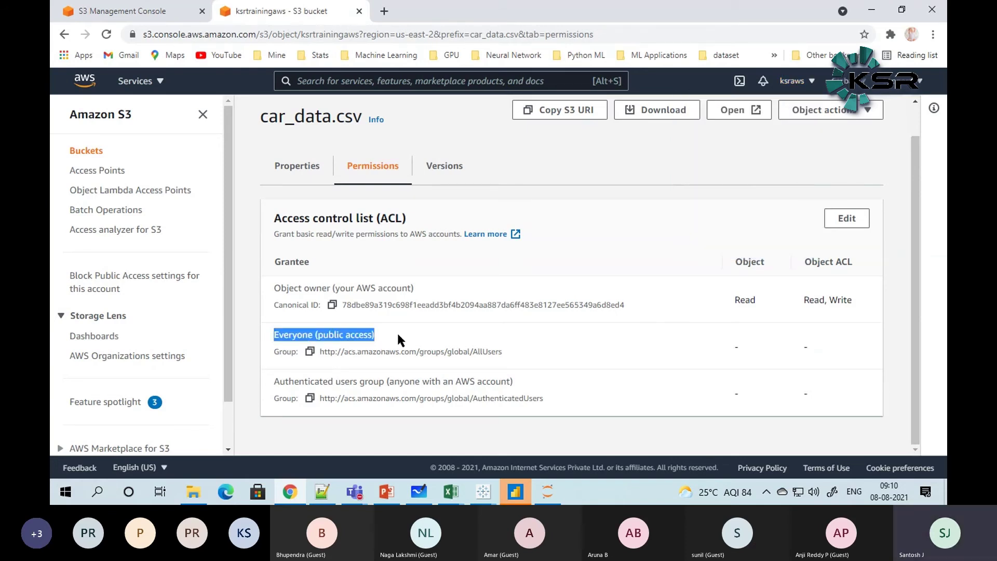
click(398, 335)
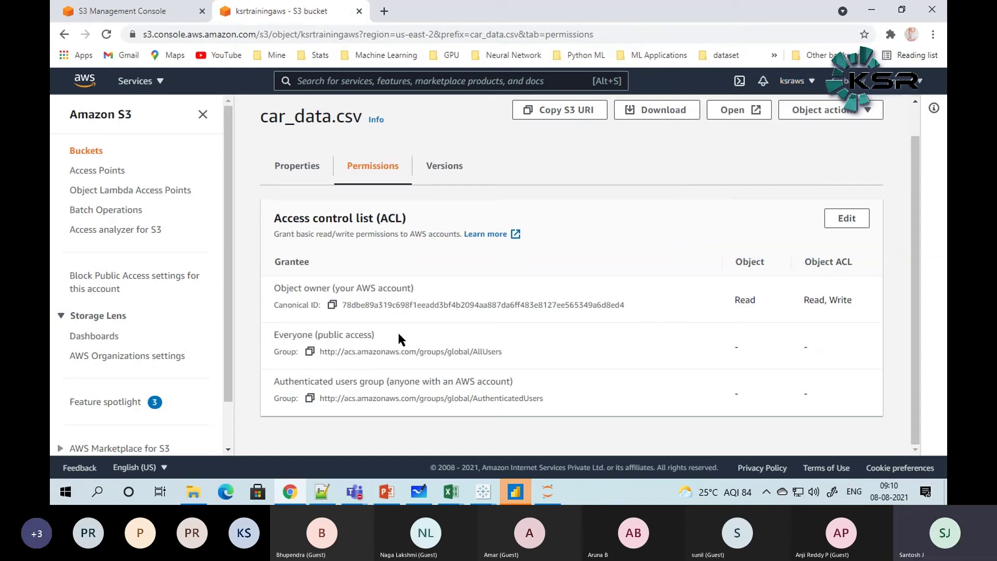
drag(274, 382, 531, 381)
click(532, 380)
Step: Open the access control list of car_data.csv for editing, review its grantee permissions, and go back without saving changes
click(848, 221)
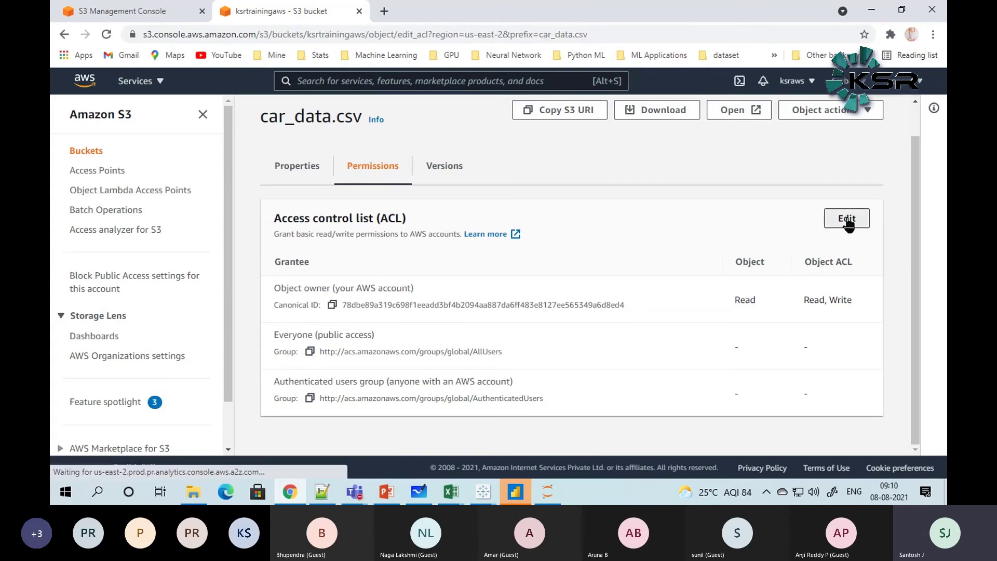
scroll(236, 369, down, 3)
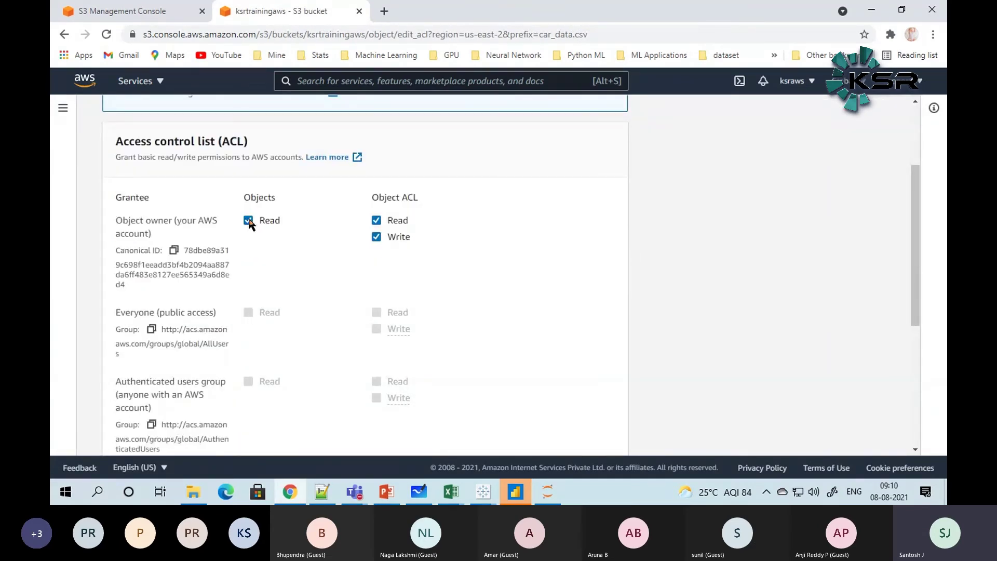
click(375, 236)
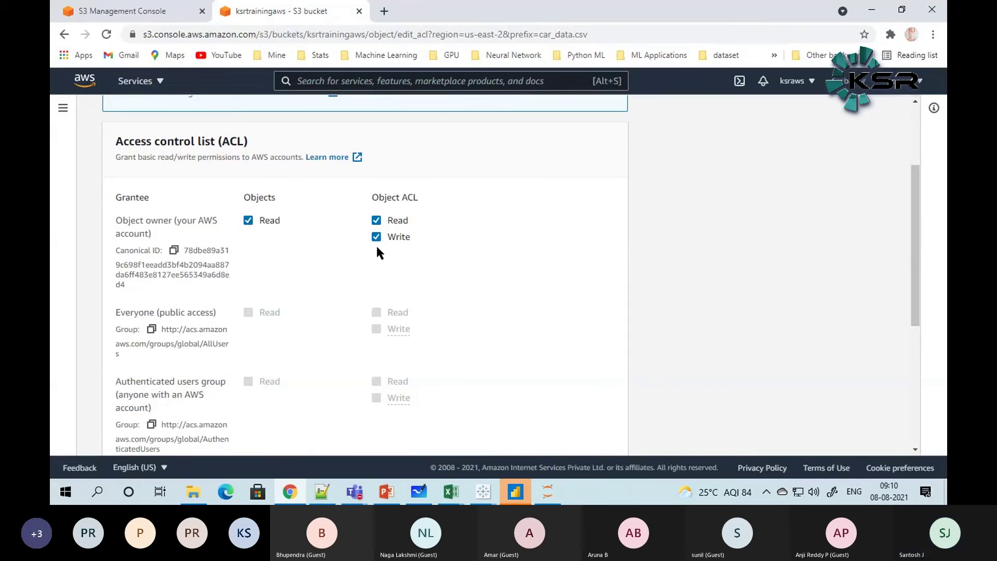
scroll(376, 250, down, 4)
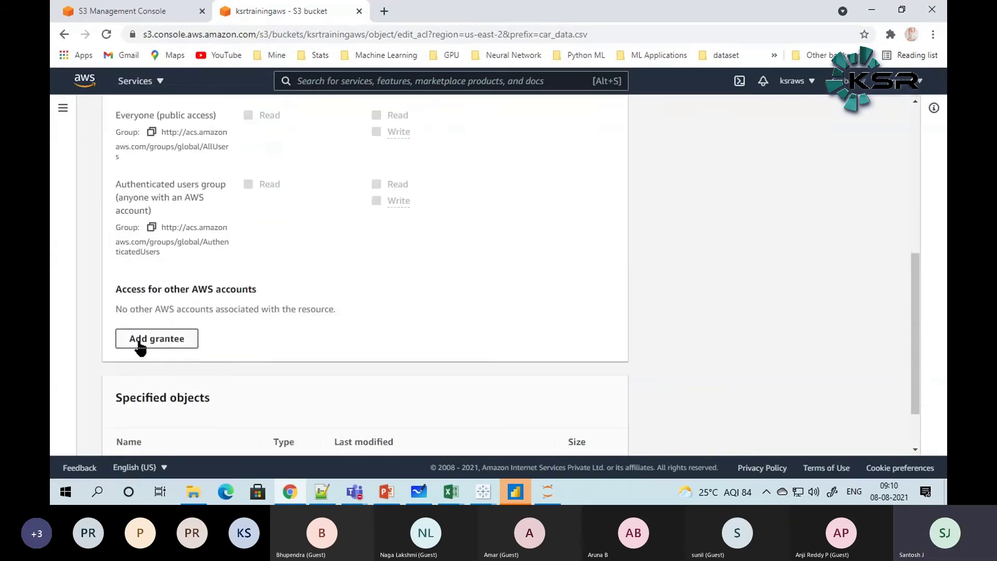
scroll(139, 344, down, 2)
scroll(229, 280, up, 5)
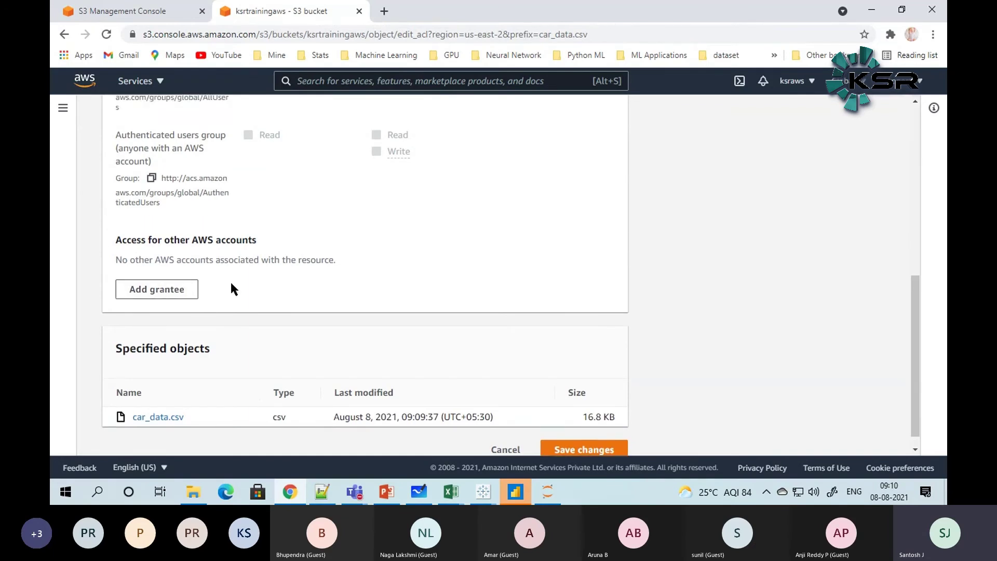
drag(160, 313, 212, 317)
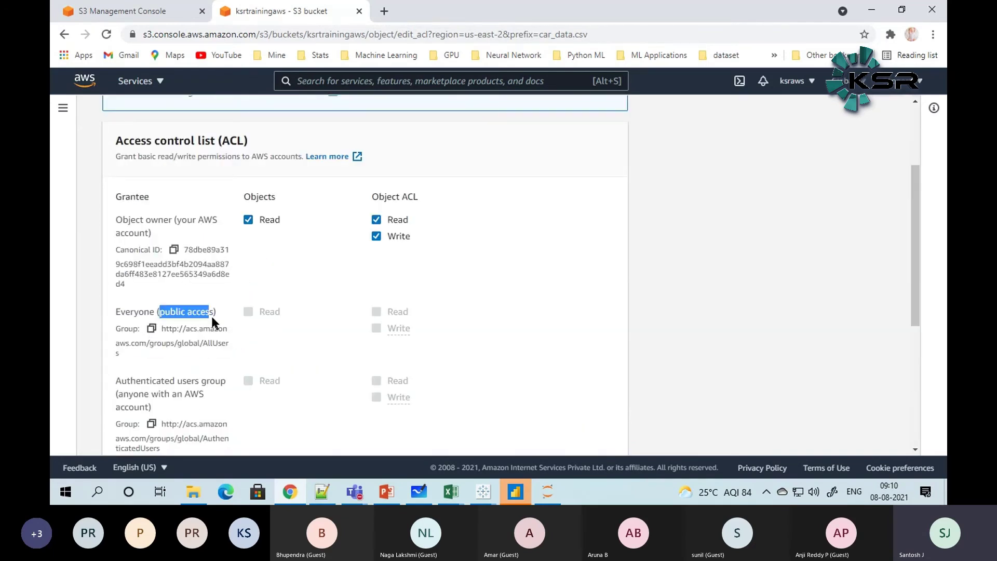
scroll(202, 330, up, 3)
click(64, 34)
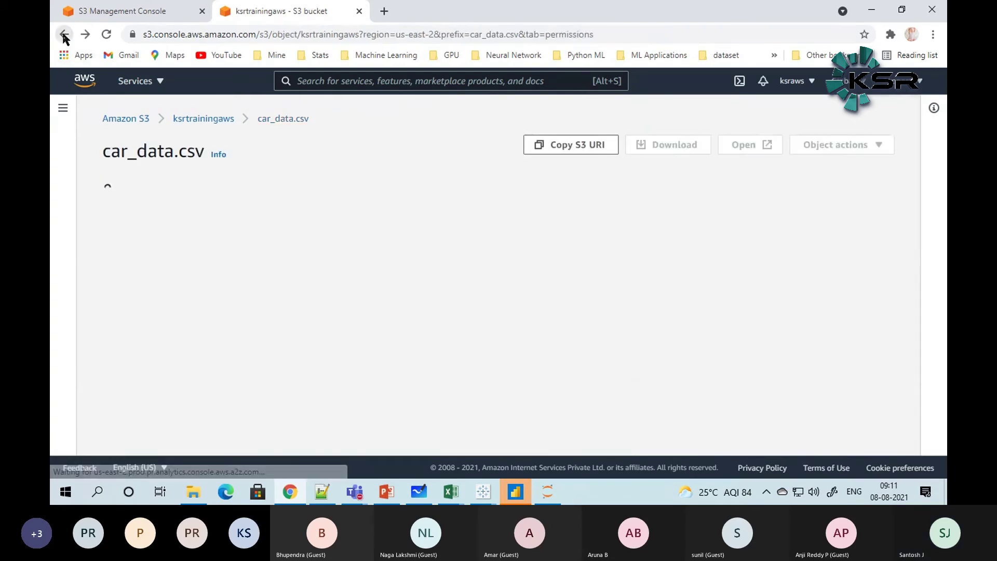
Step: View the properties of car_data.csv and copy its S3 URI
click(156, 198)
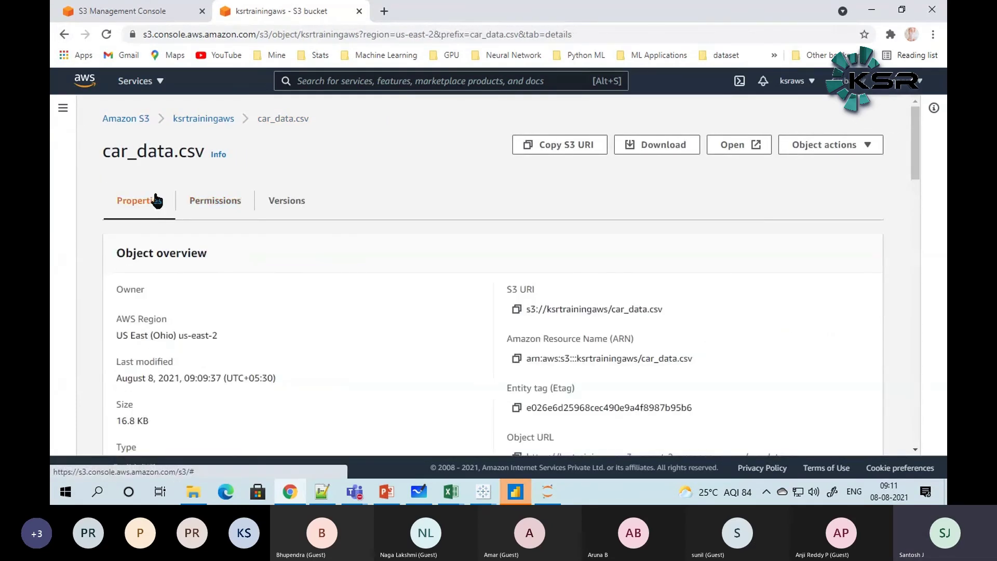
scroll(156, 296, down, 4)
scroll(159, 303, up, 4)
drag(529, 307, 664, 310)
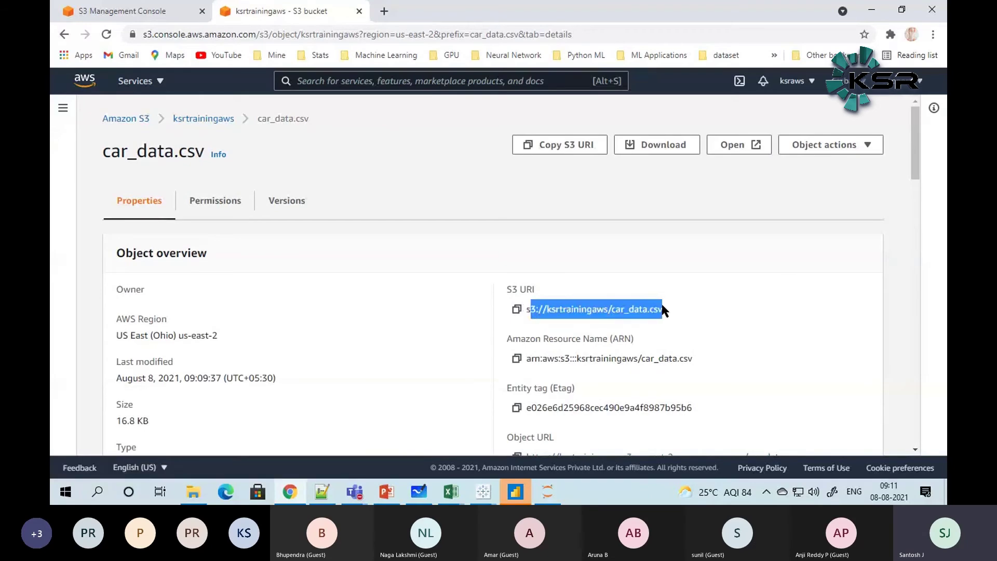
click(517, 310)
Step: Switch to Notepad++ and paste the S3 URI s3://ksrtrainingaws/car_data.csv on a new line below the notes
key(alt+Tab)
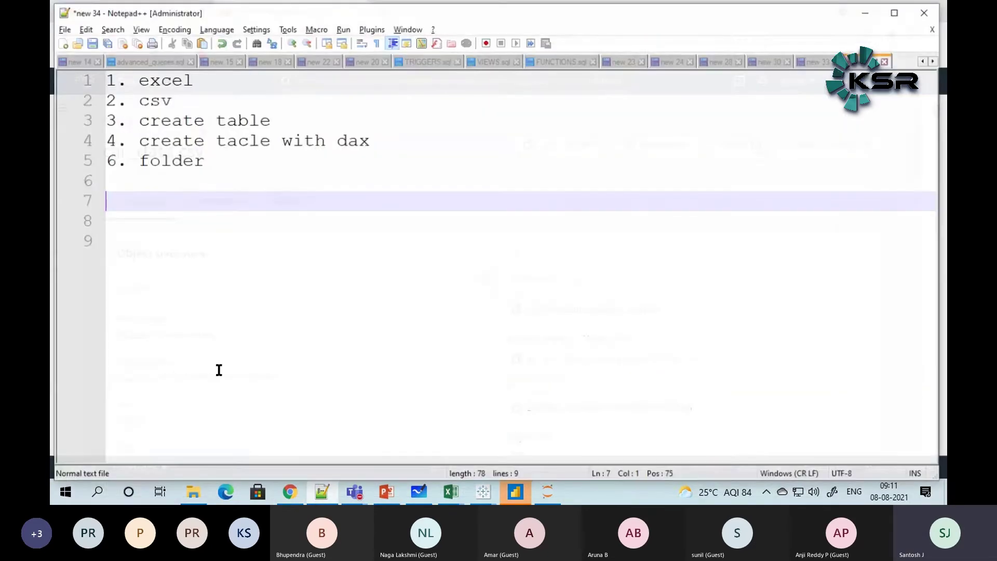
click(192, 347)
key(Return)
key(Return)
key(ctrl+v)
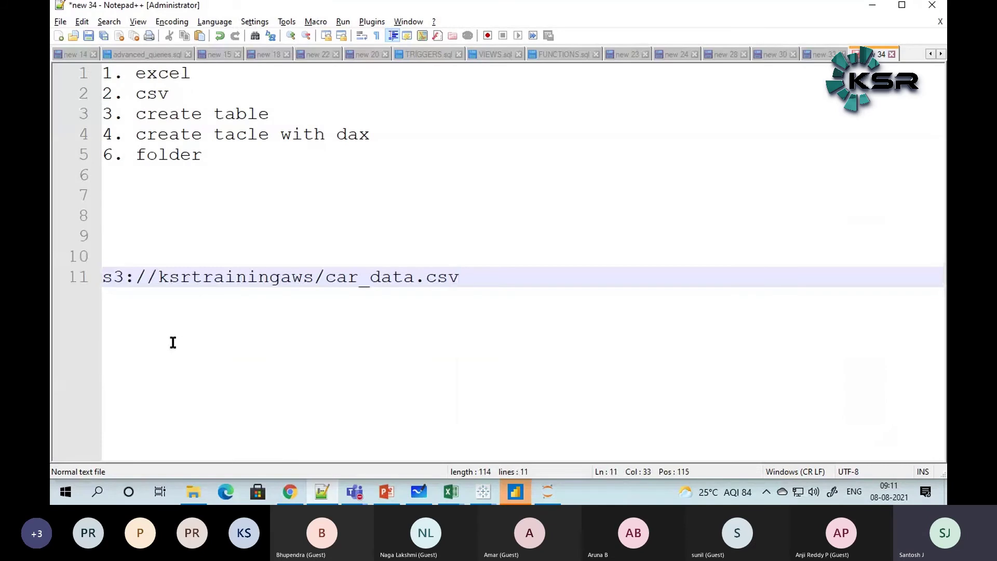
Step: Annotate the URI's parts in the space above it with the labels "bucket name" and "file (uploaded)"
click(115, 281)
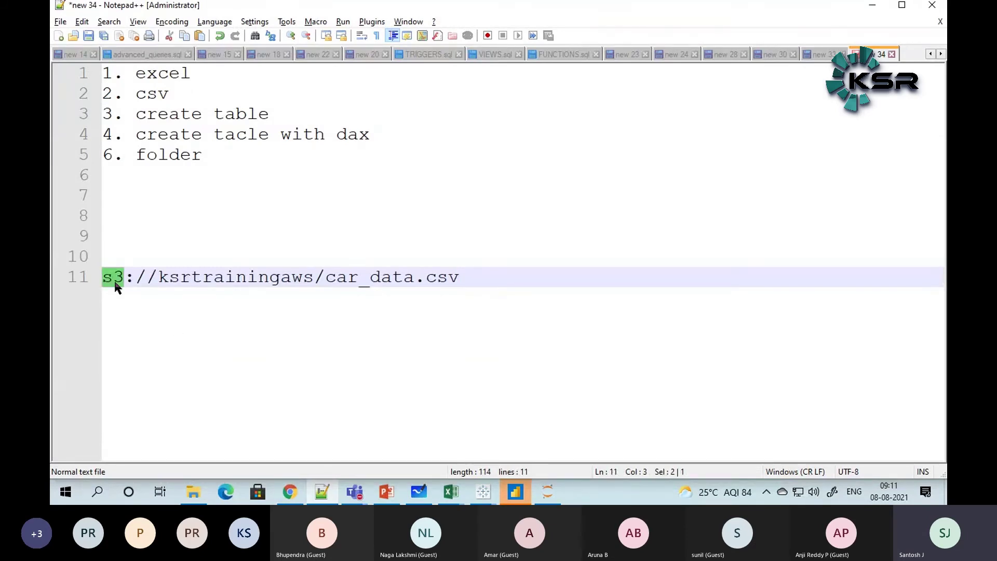
double_click(195, 281)
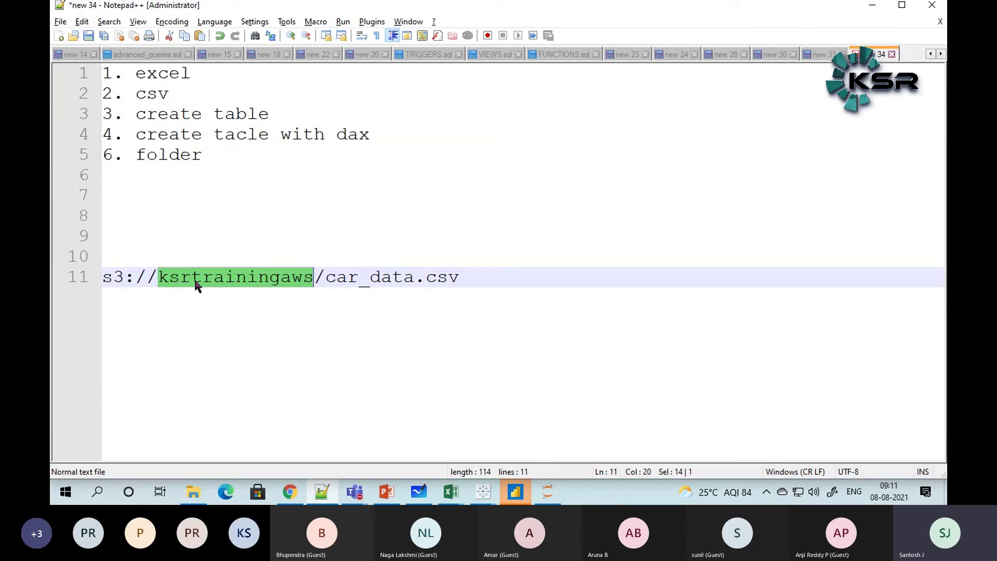
click(189, 227)
text(bucket)
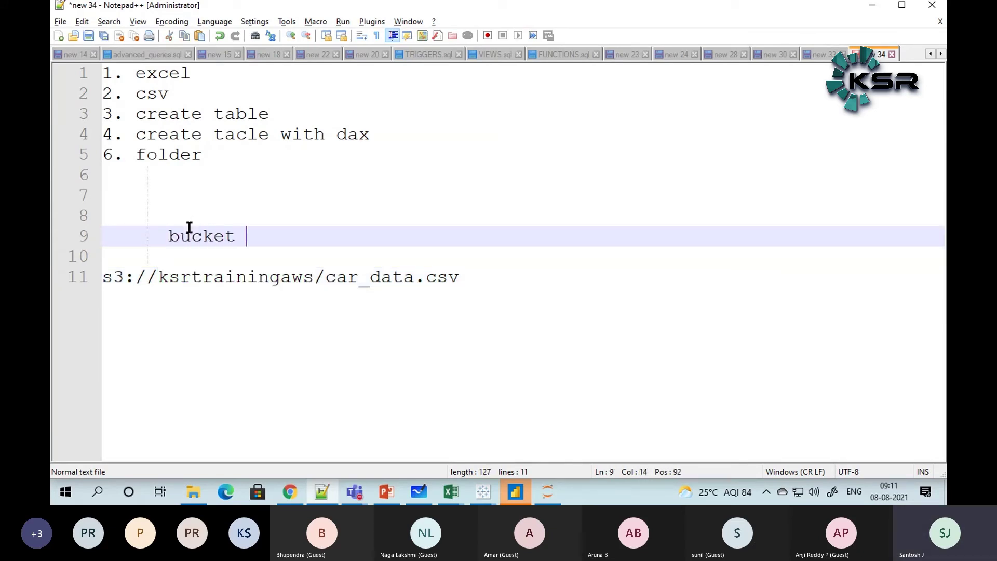
text( baname   )
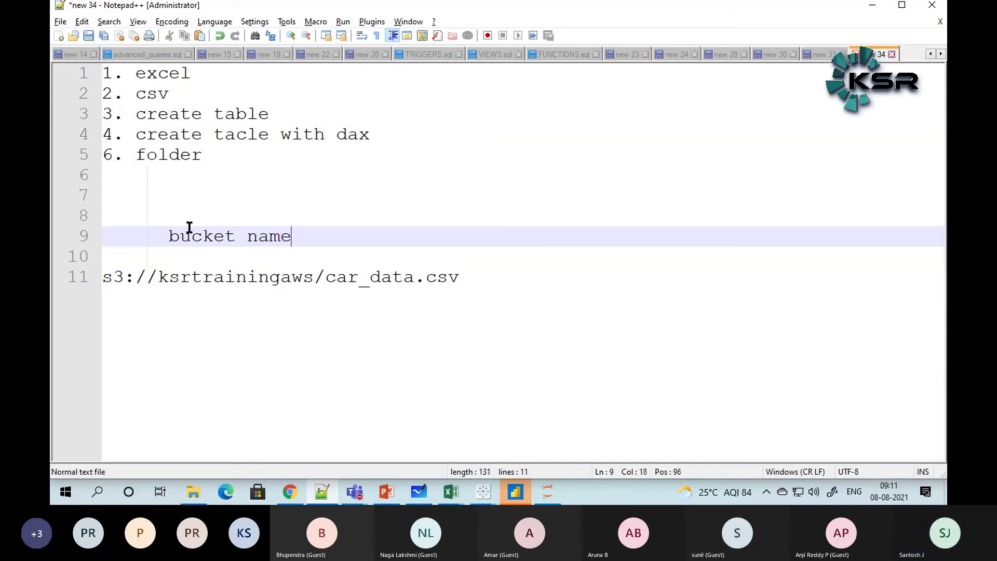
text(  file (uploaded))
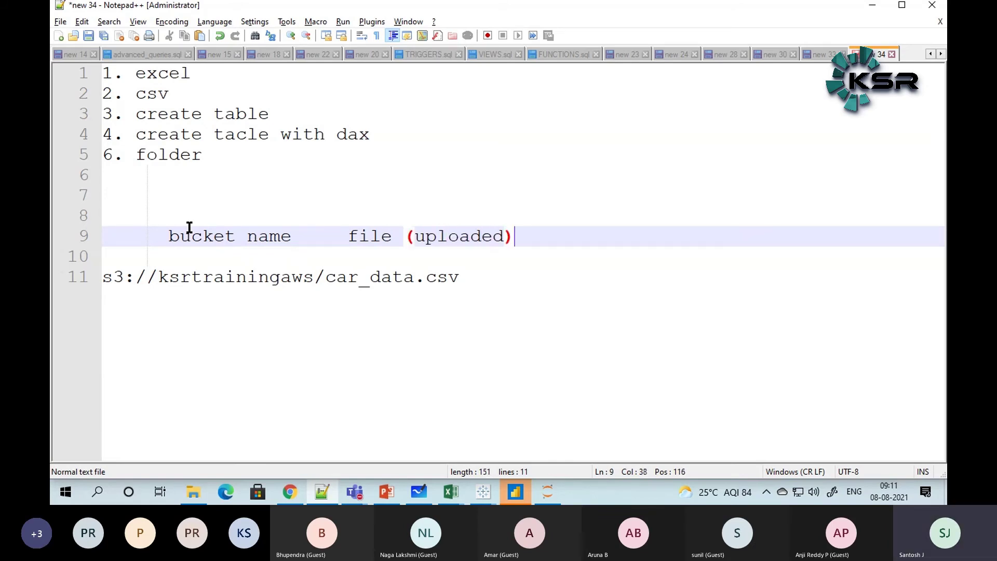
Step: Switch back to Chrome, review the car_data.csv properties, and return through the bucket list to the ksrtrainingaws objects
key(alt+Tab)
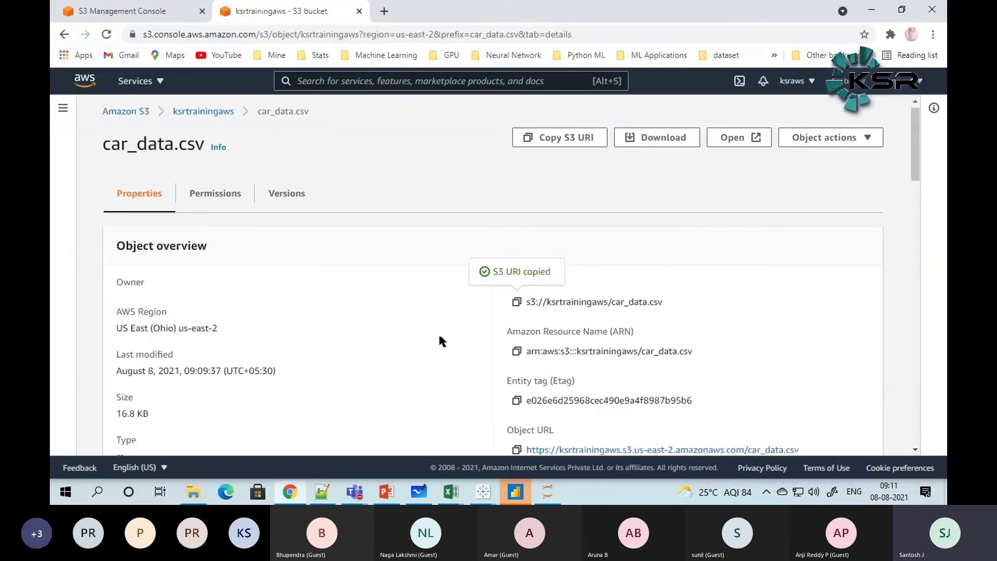
scroll(440, 340, down, 3)
scroll(439, 340, down, 6)
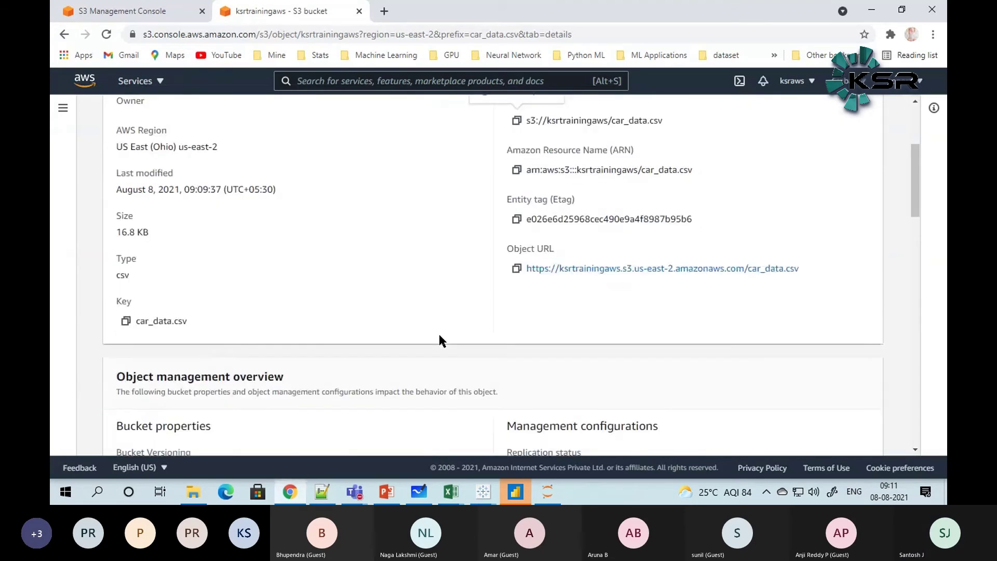
scroll(439, 339, up, 9)
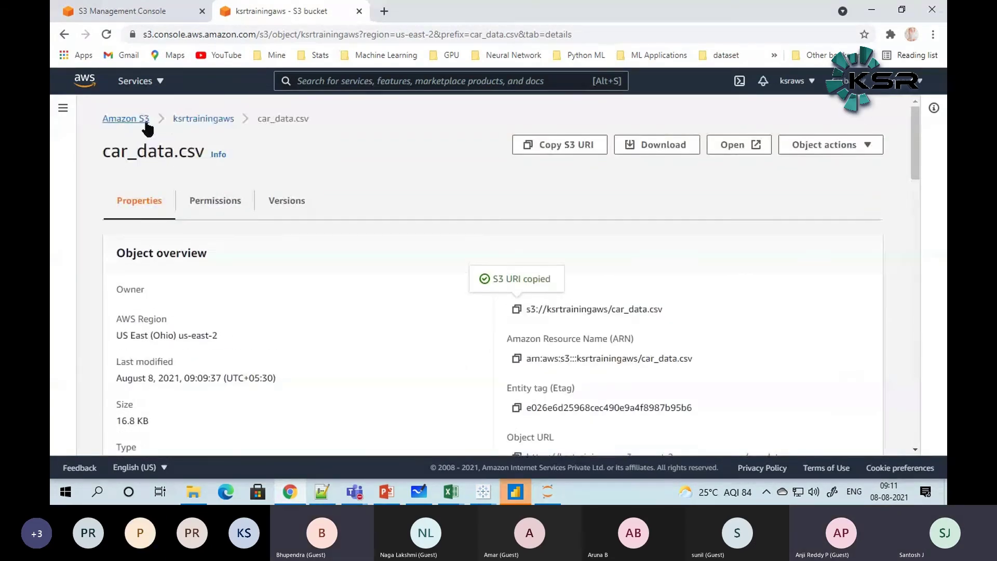
click(190, 123)
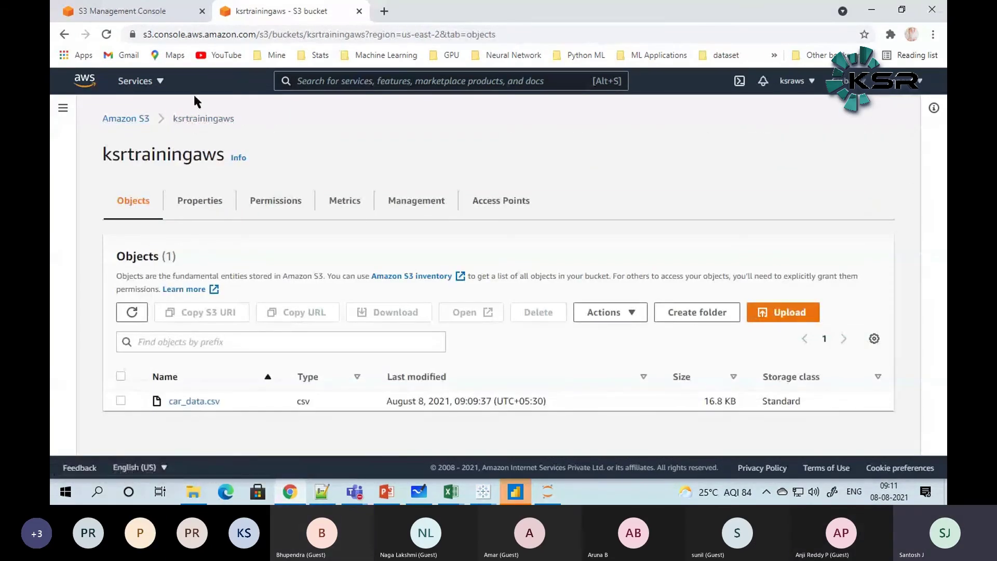
click(130, 120)
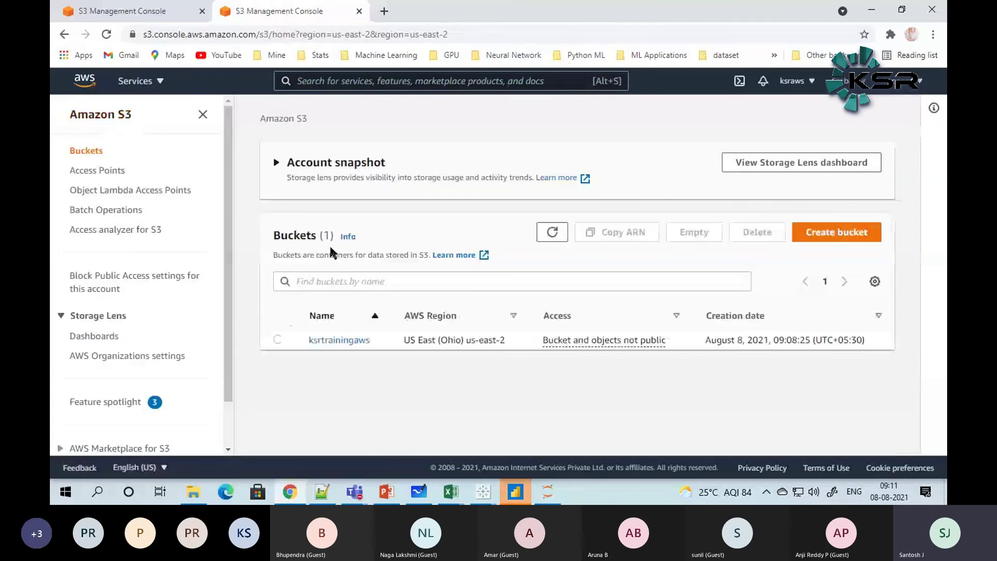
click(334, 341)
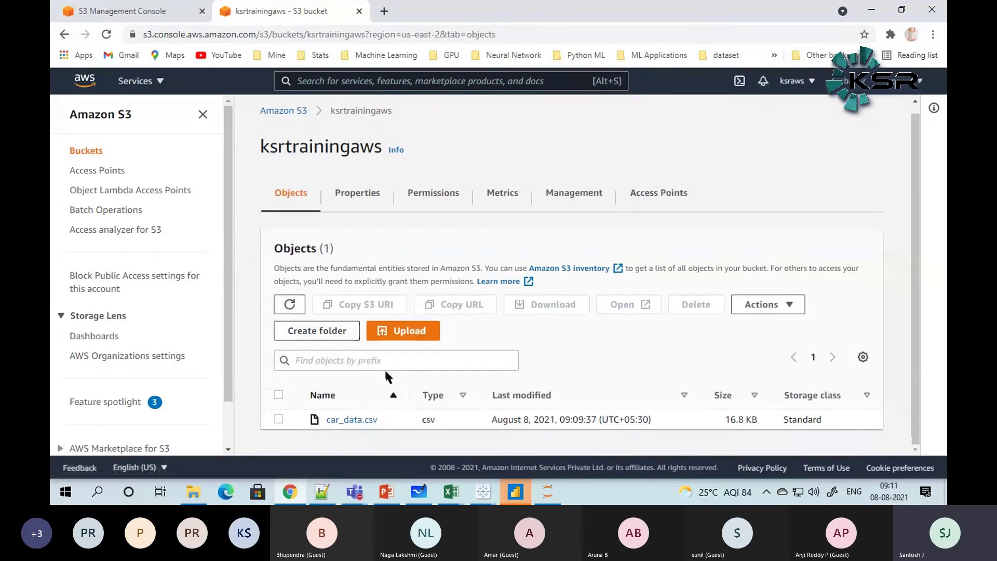
Step: Start an upload to the ksrtrainingaws bucket and add Fish_v1.csv and Ele_Store.csv from the Data folder
click(403, 331)
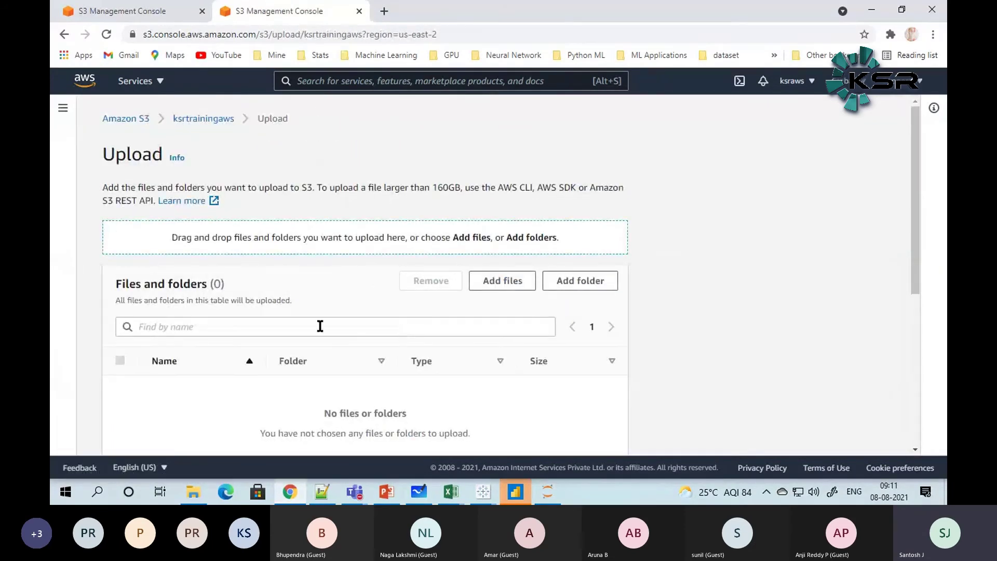
click(507, 285)
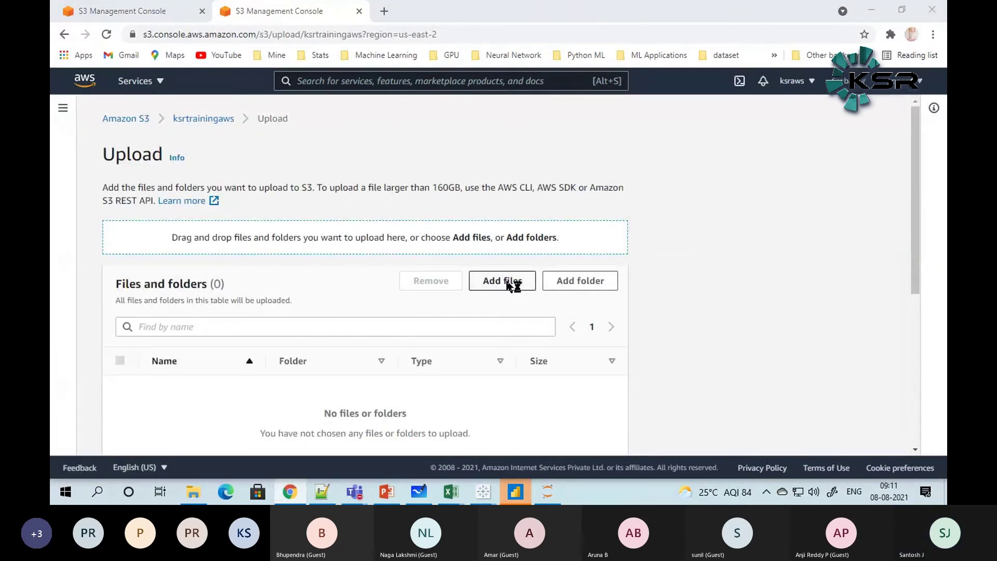
click(261, 124)
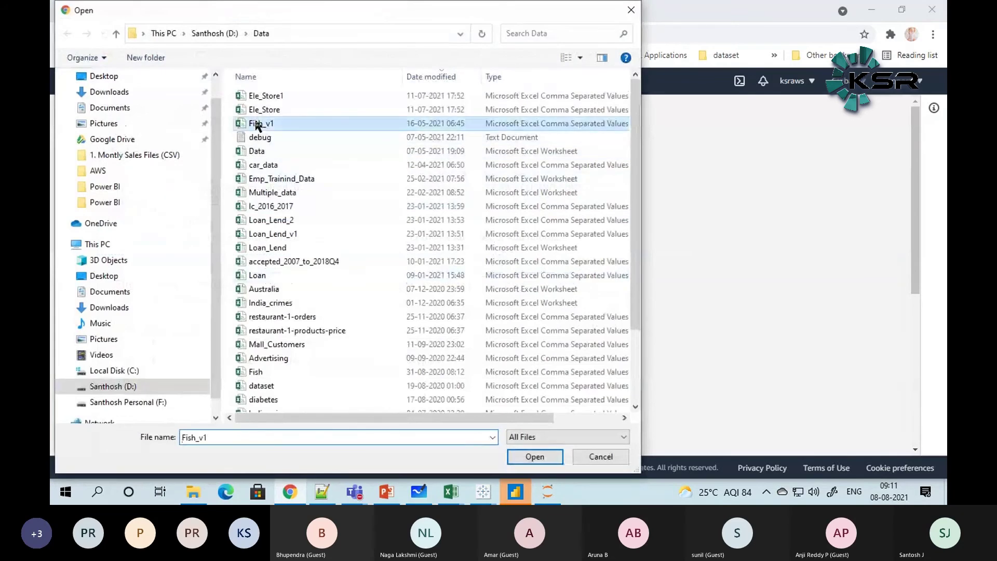
click(519, 451)
click(503, 281)
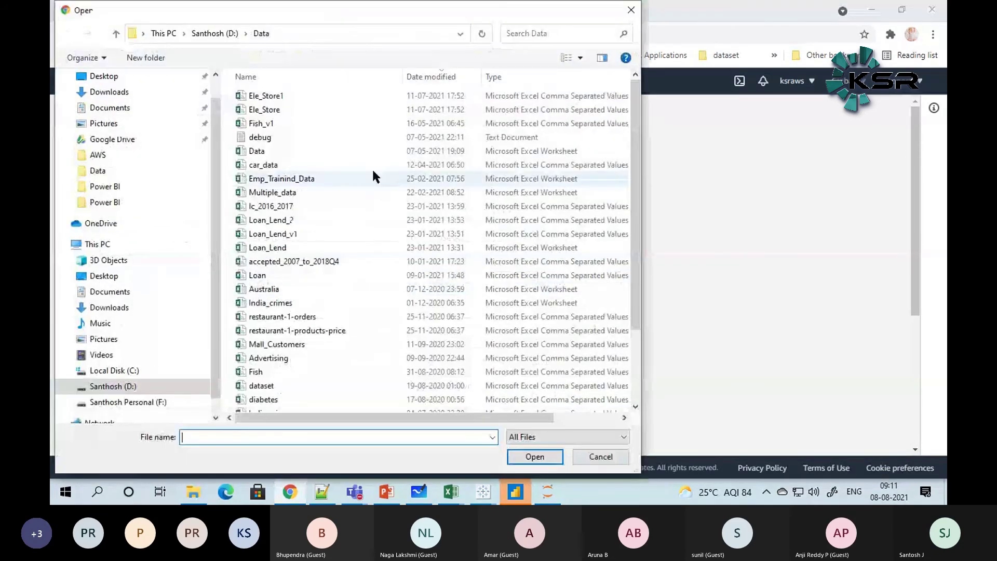
click(302, 110)
click(535, 457)
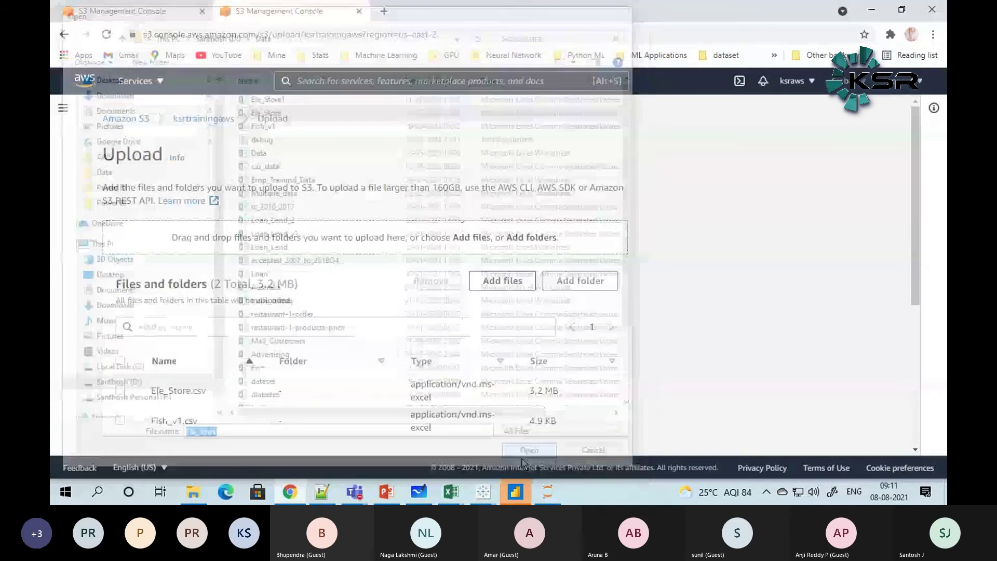
Step: Add Emp_Trainind_Data.xlsx from the Data folder to the files for upload
click(508, 283)
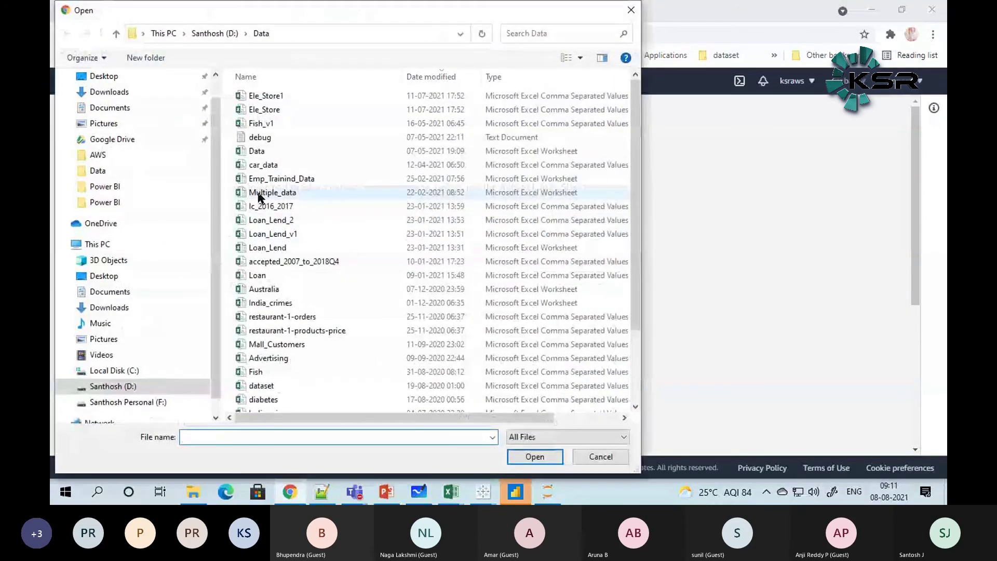
click(280, 178)
click(534, 457)
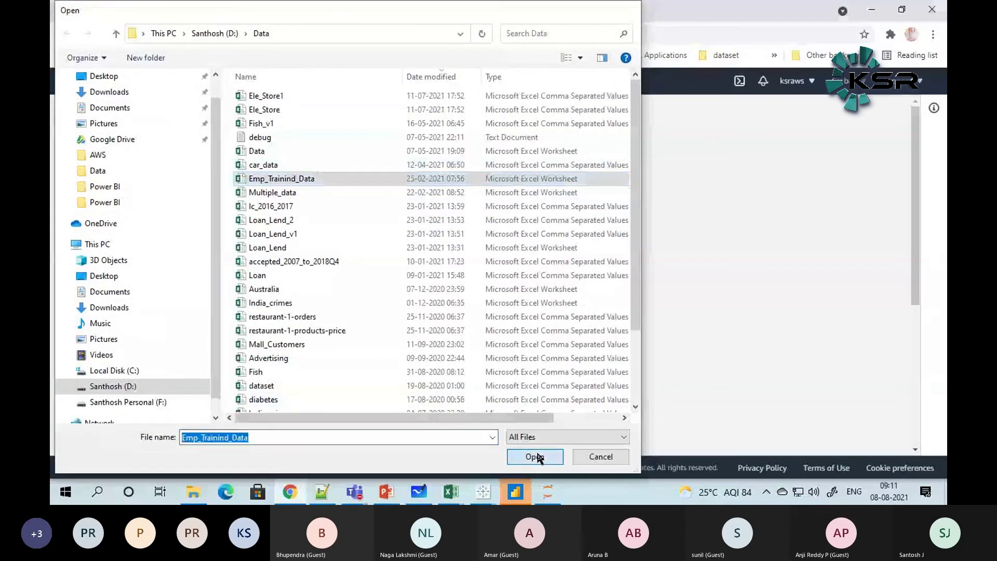
scroll(292, 292, down, 5)
scroll(311, 307, up, 3)
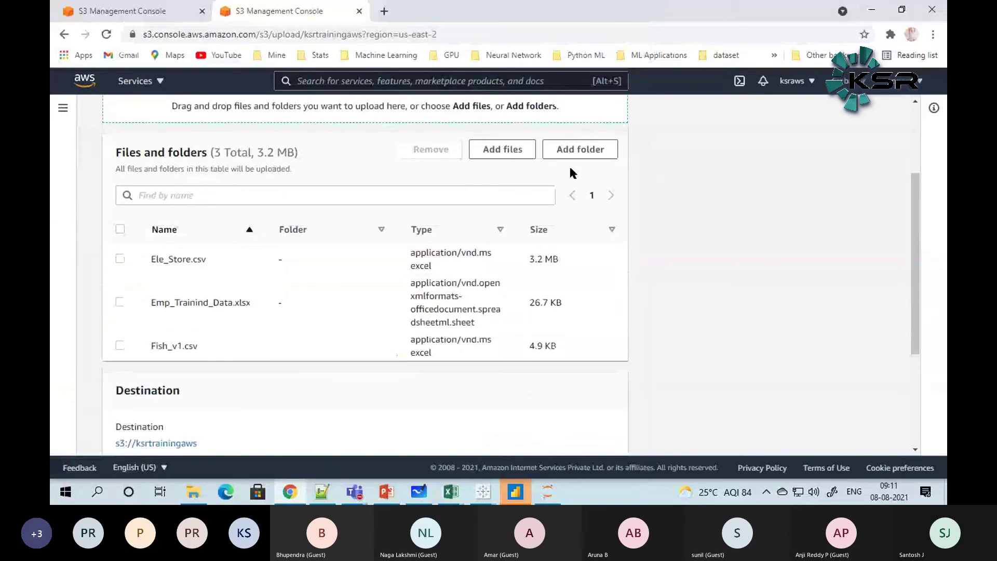
Step: Add Australia.xlsx from the Data folder and upload all the listed files to s3://ksrtrainingaws
click(498, 155)
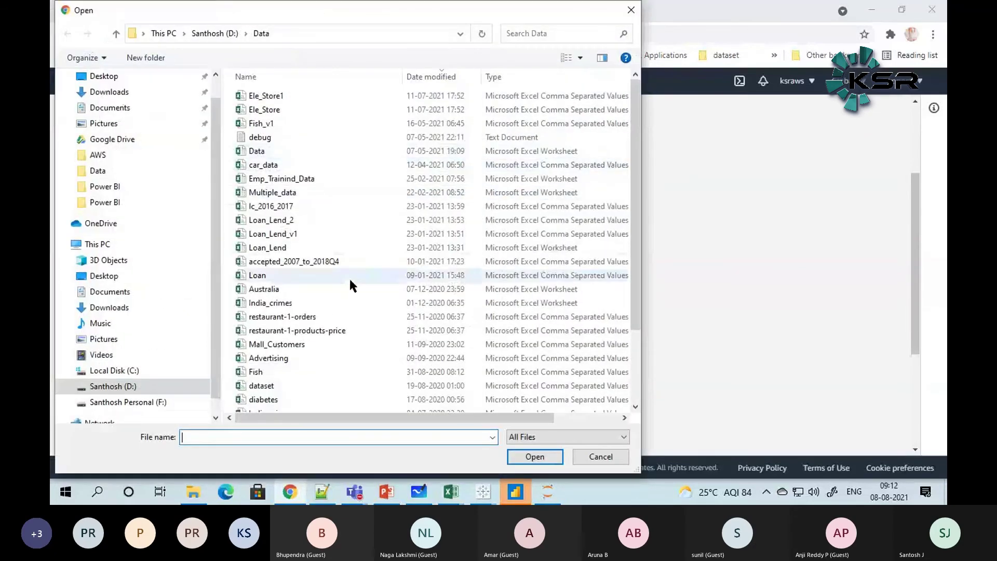
scroll(350, 283, down, 2)
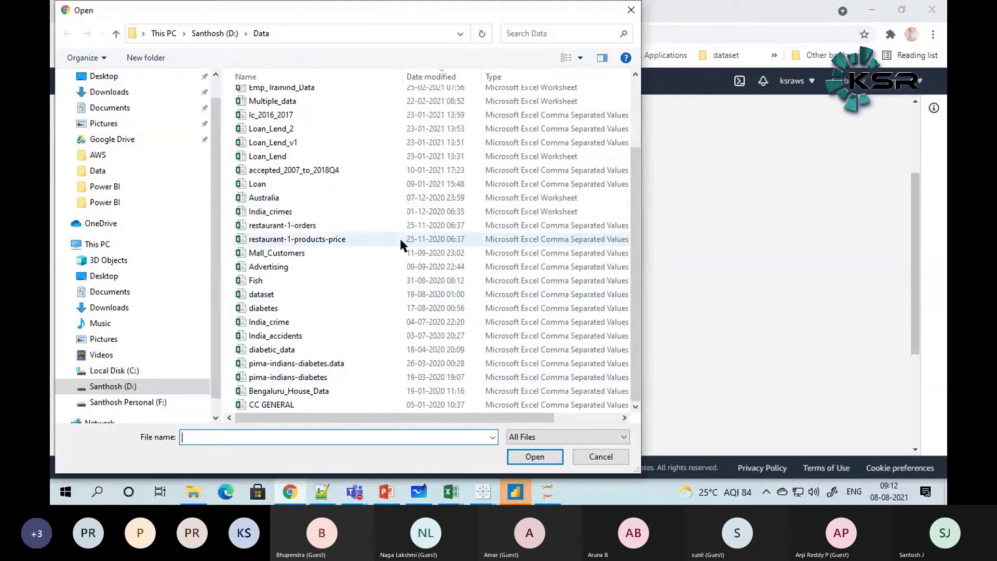
click(271, 197)
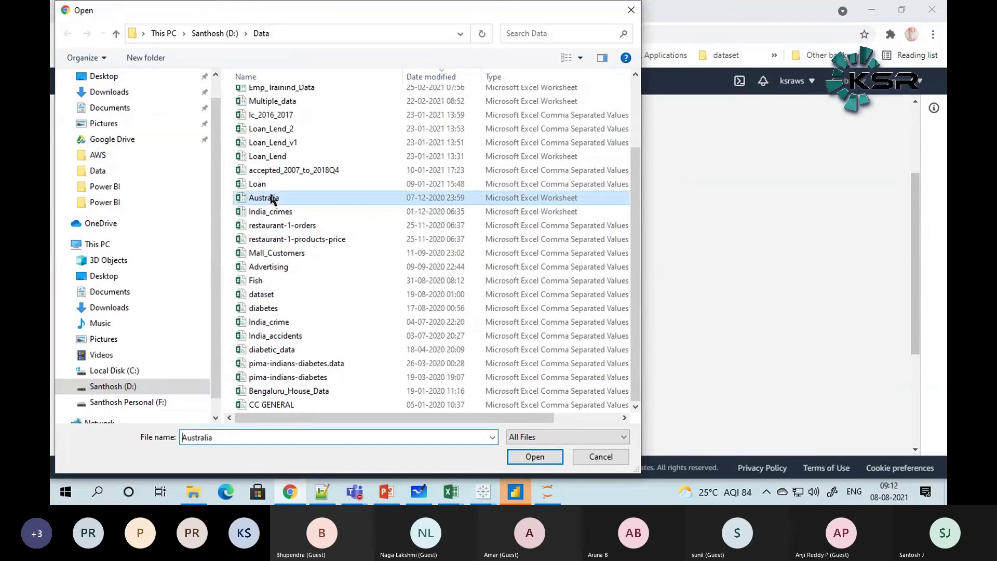
click(535, 457)
scroll(415, 403, down, 5)
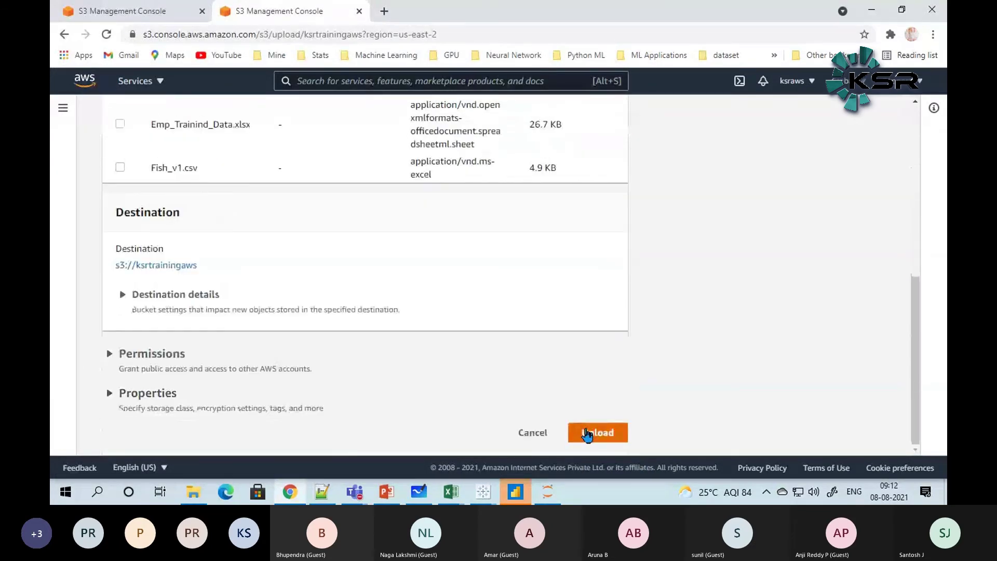
click(587, 434)
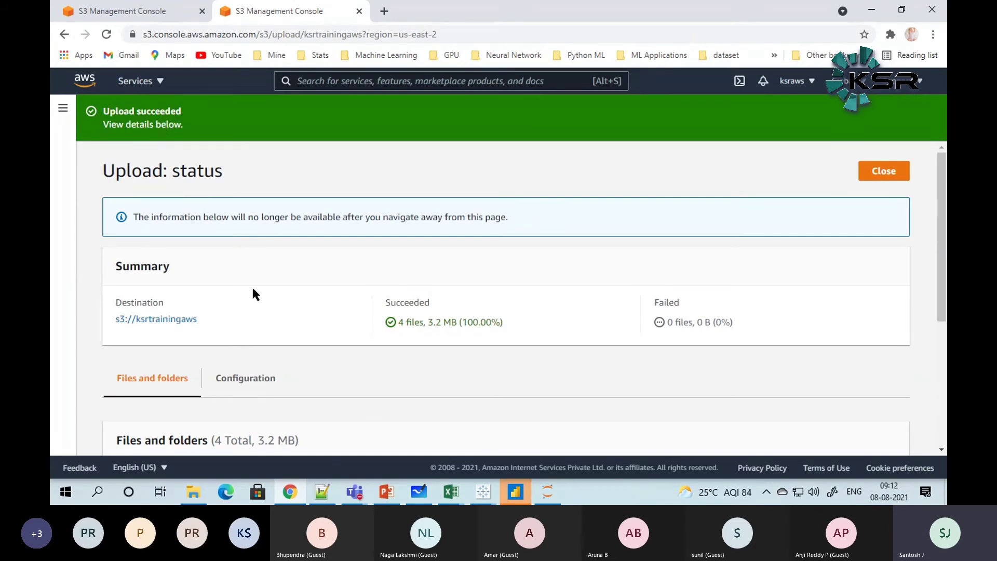
Step: Check the status list of the uploaded files, and open Australia.xlsx to review its properties
scroll(253, 289, down, 4)
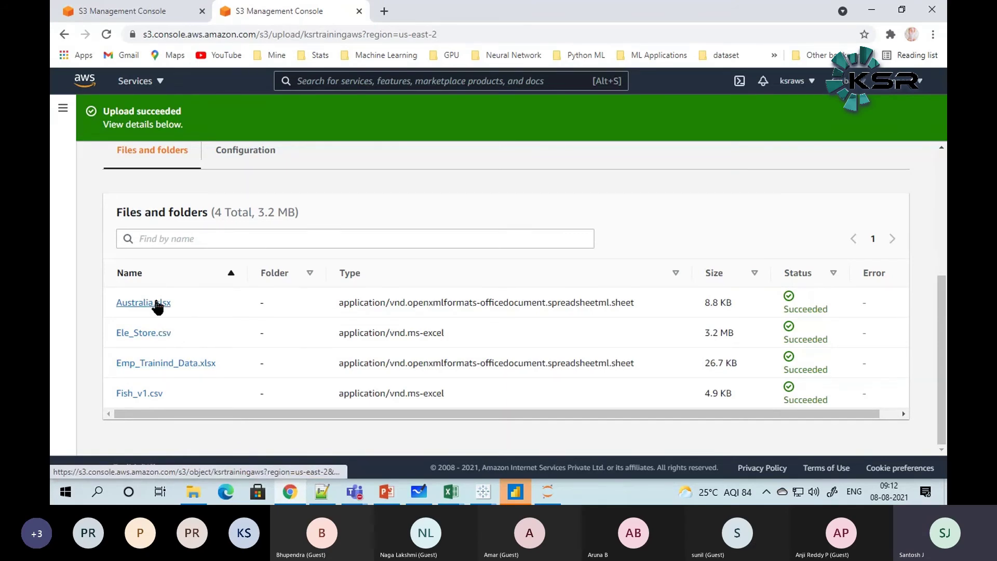
scroll(156, 322, up, 5)
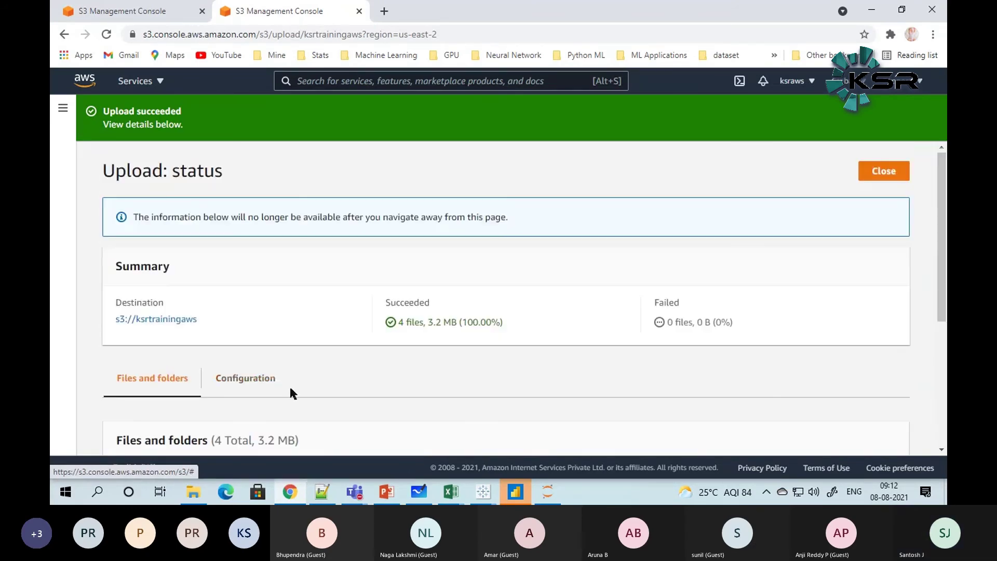
scroll(290, 388, down, 3)
scroll(289, 388, up, 3)
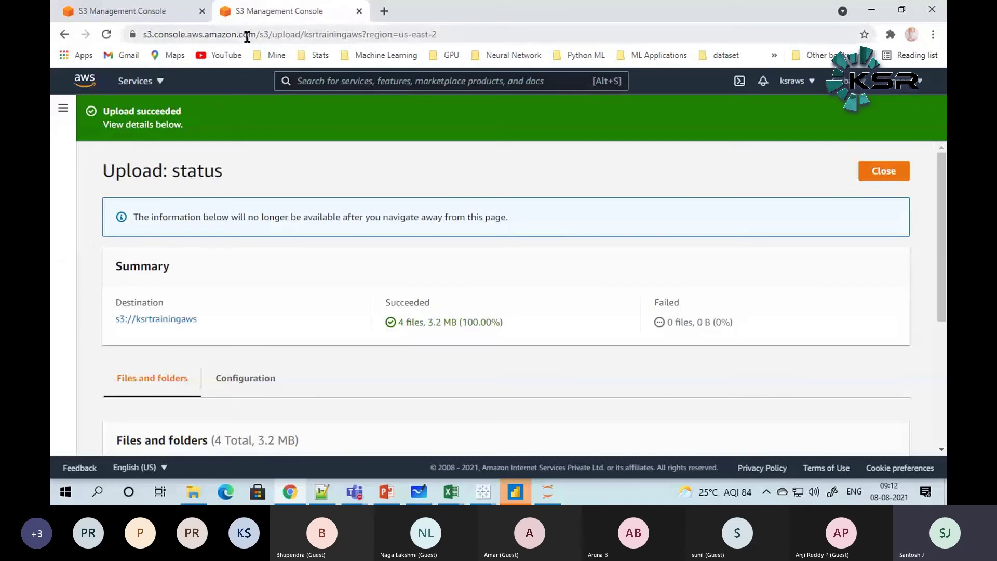
scroll(198, 325, down, 5)
click(150, 299)
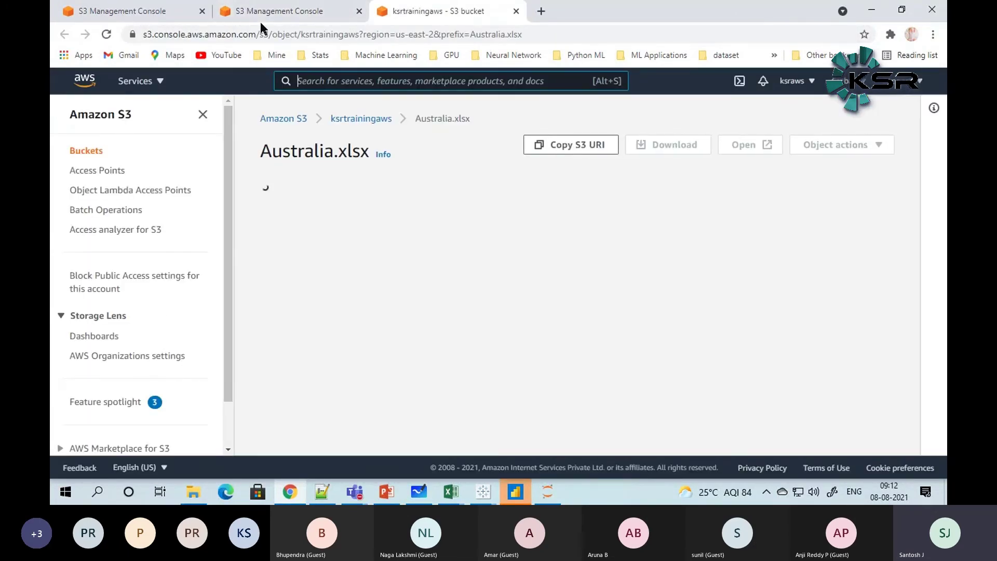
scroll(462, 385, down, 9)
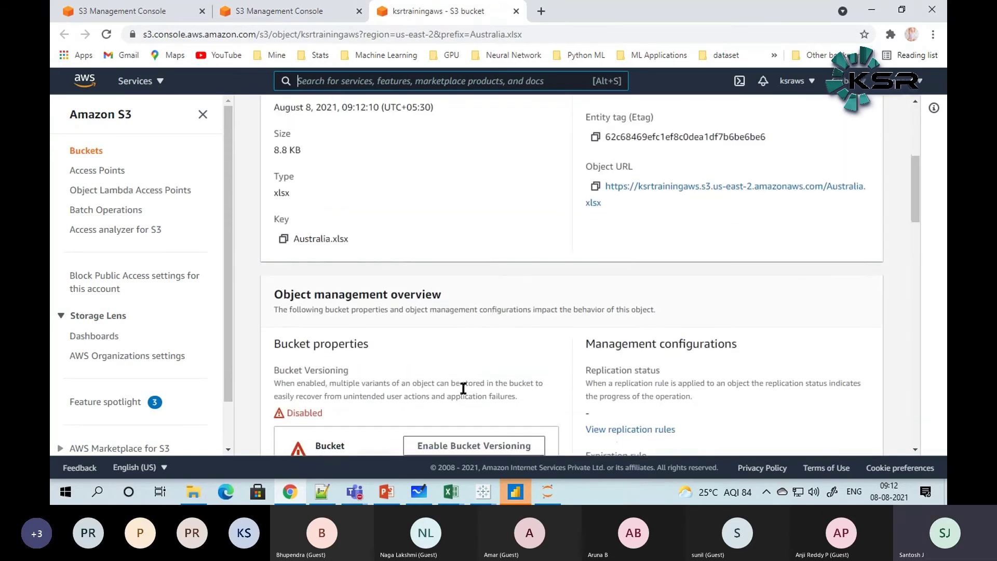
scroll(462, 385, down, 12)
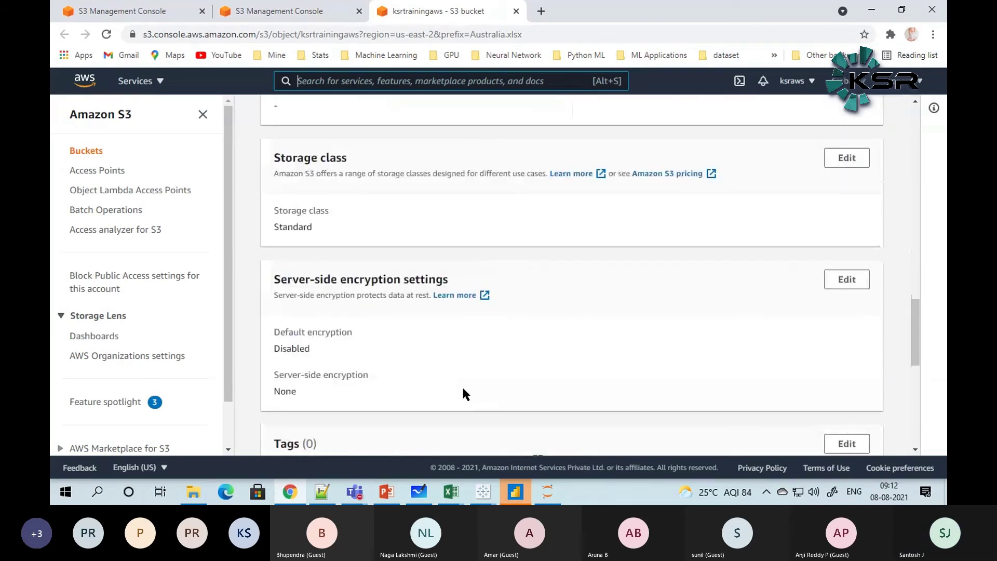
scroll(463, 389, down, 4)
scroll(462, 389, up, 15)
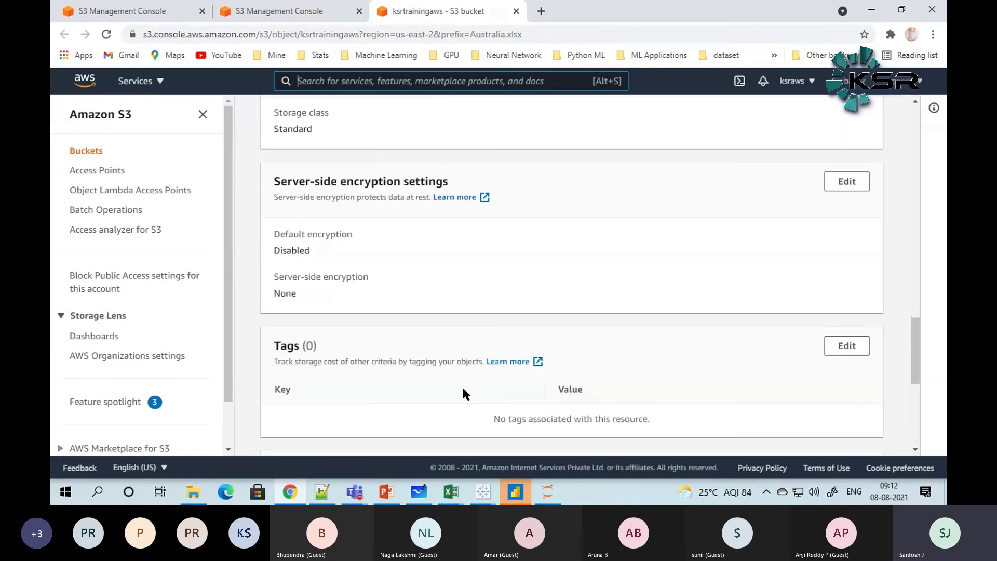
scroll(462, 392, up, 9)
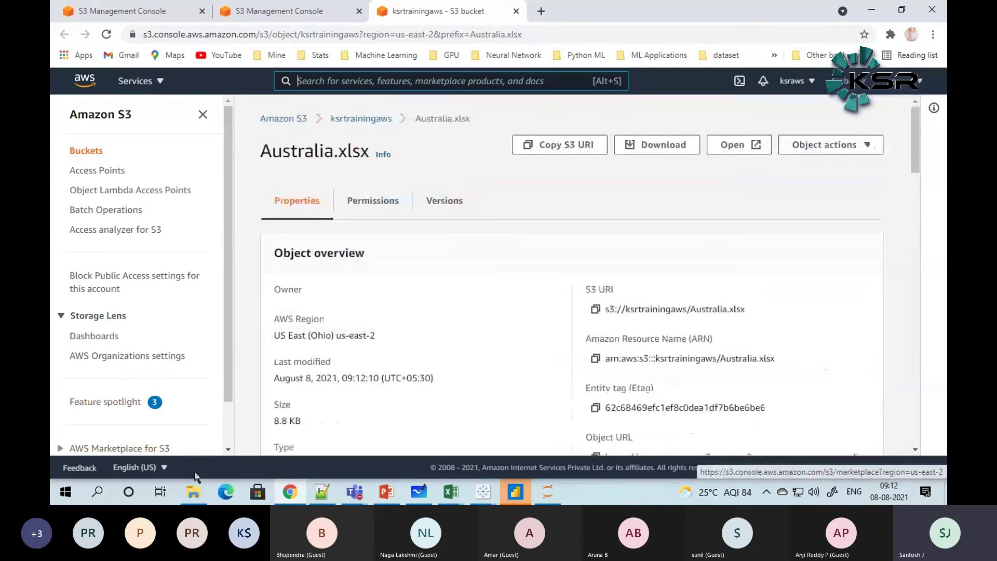
Step: Return to the earlier car_data.csv upload page and go from there to the AWS Management Console home
click(121, 12)
scroll(197, 182, up, 3)
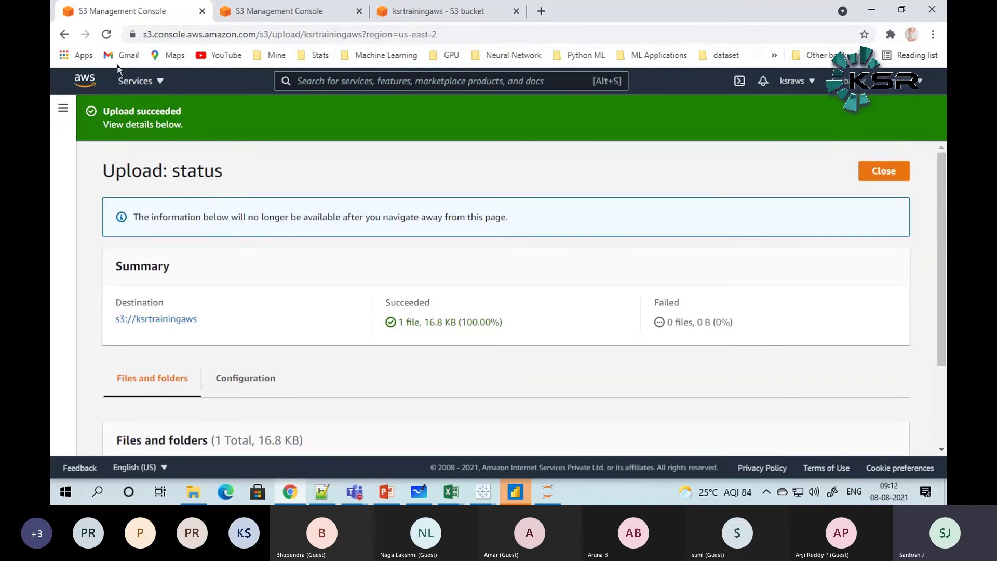
click(84, 80)
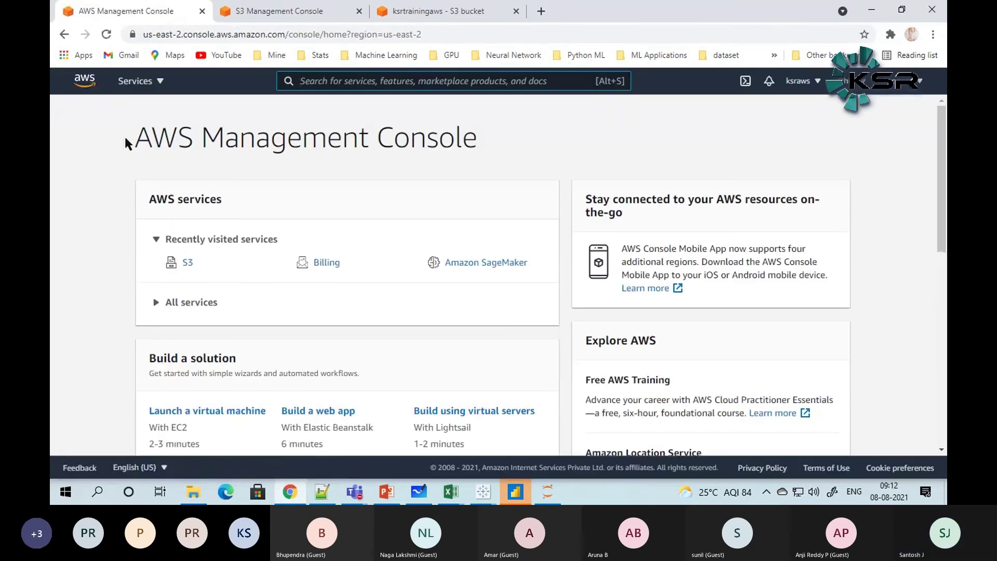
Step: Try to find SageMaker by searching the AWS services for "aws sagemak"
text(a)
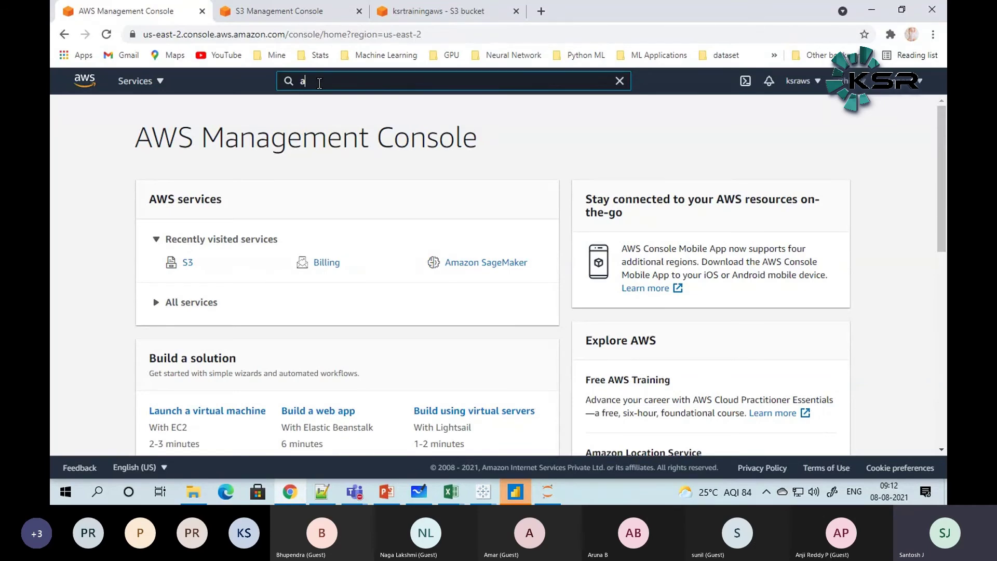
text(ws)
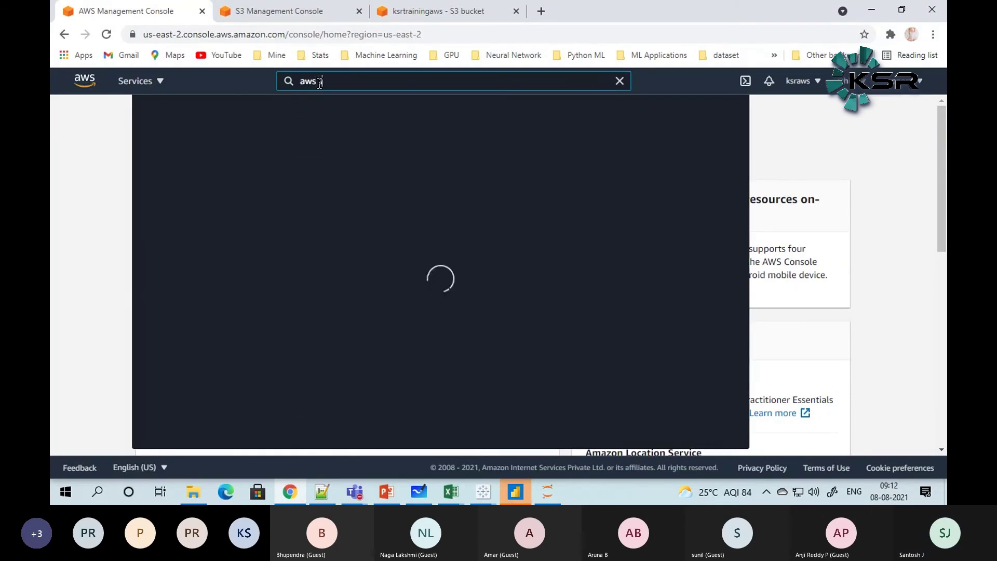
text( sagemak)
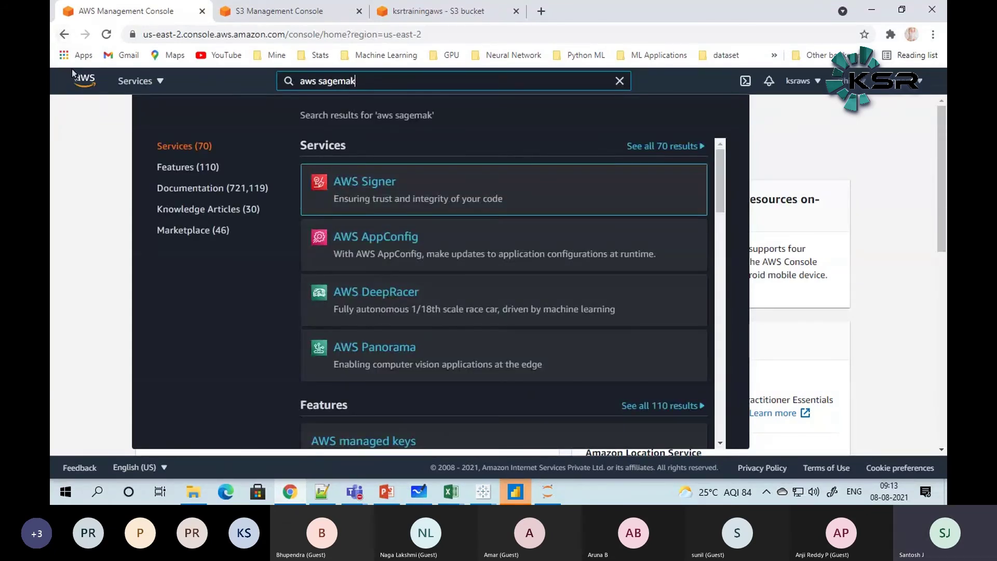
click(85, 82)
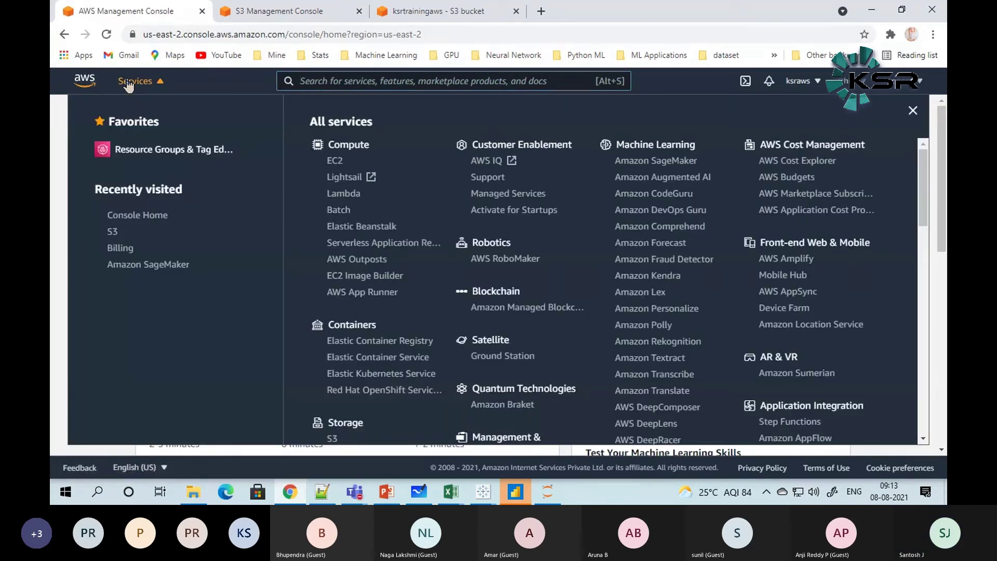
Step: Open Amazon SageMaker from the Machine Learning group of the full services list
click(134, 81)
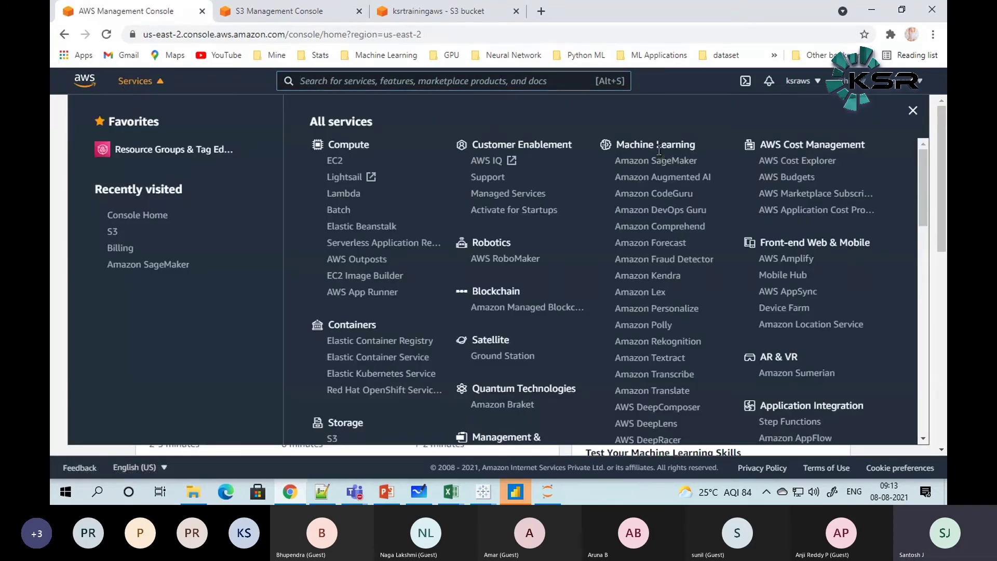
scroll(656, 147, down, 3)
scroll(656, 147, up, 3)
click(645, 162)
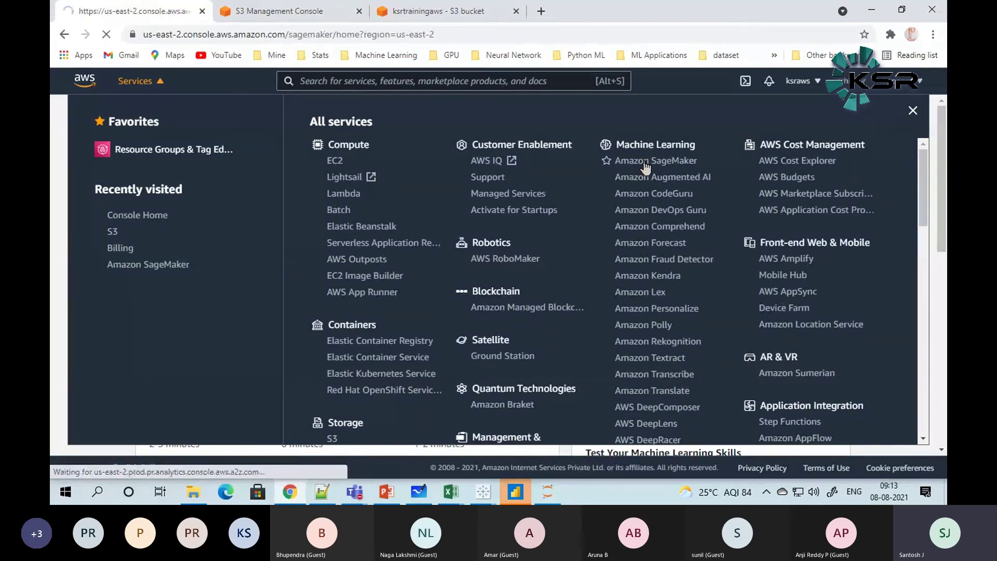
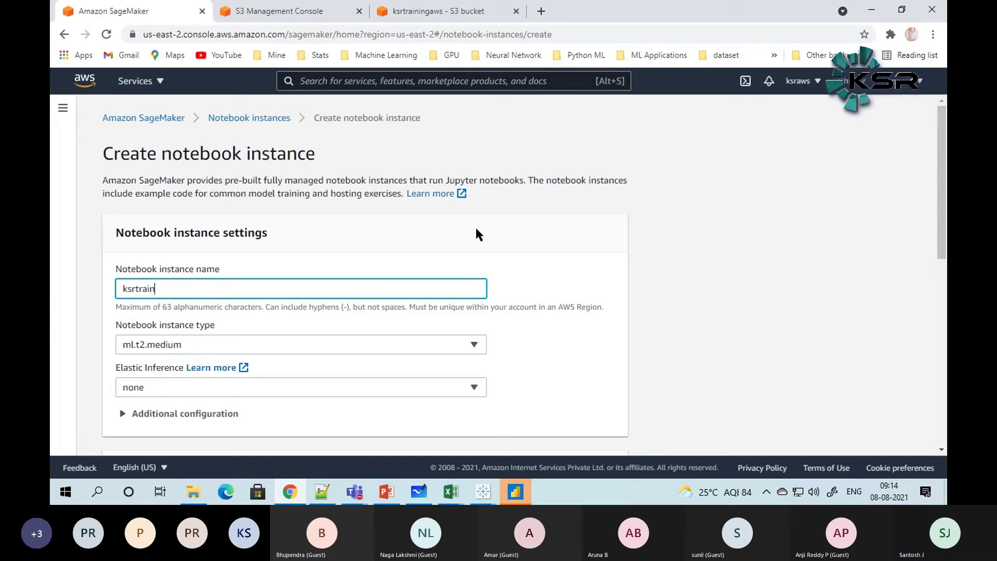
Step: Complete the new notebook instance's name as ksrtrainingnotebook
text(ingnote)
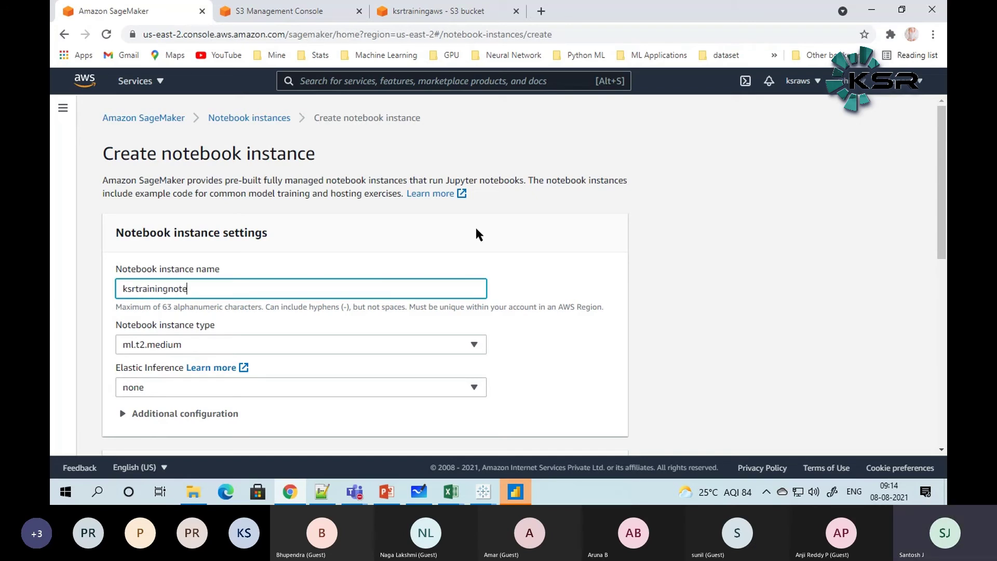
text(book)
scroll(161, 270, down, 1)
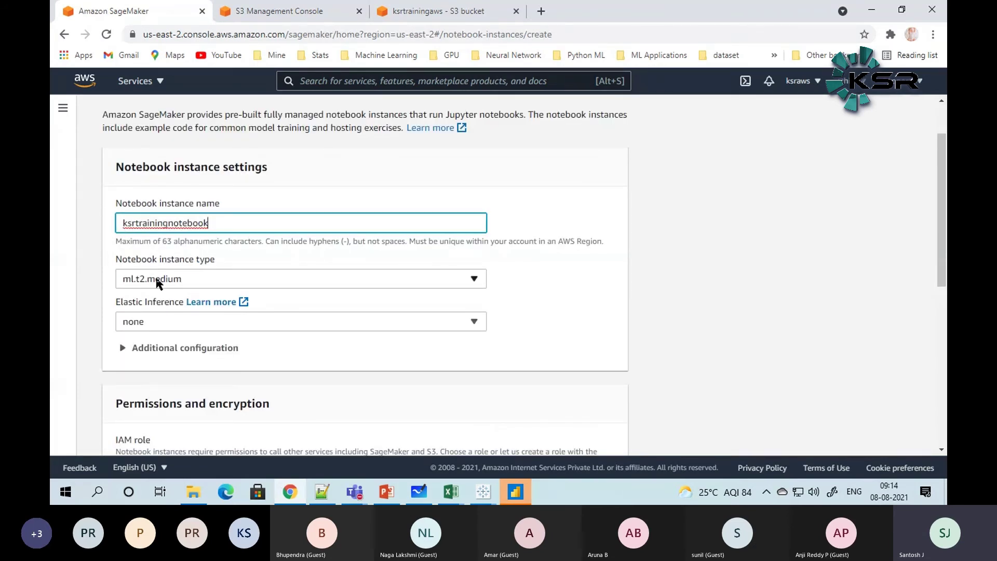
Step: Look through the available notebook instance types, from the Standard group down to the start of the Compute optimized group
click(157, 283)
click(195, 279)
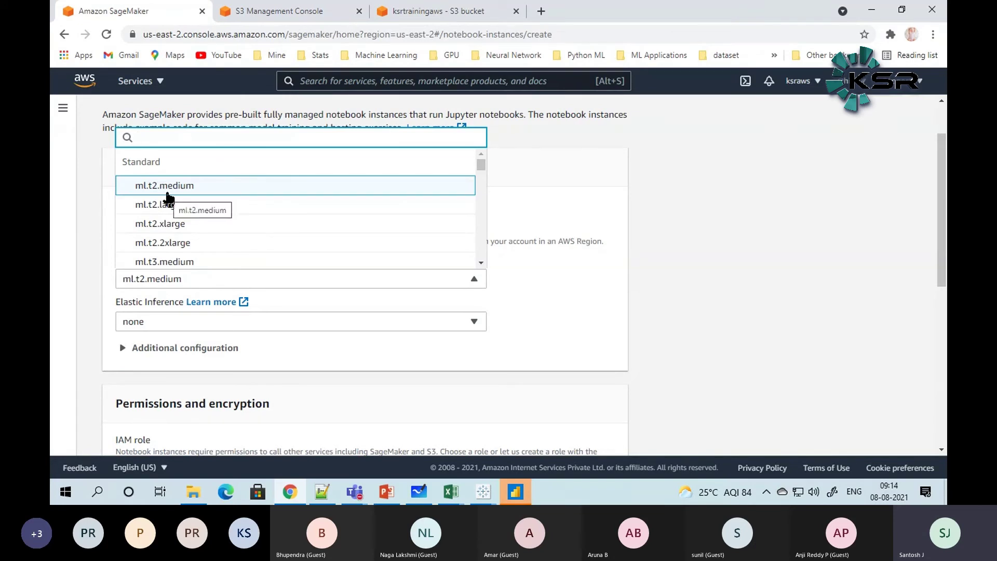
scroll(183, 215, down, 3)
scroll(183, 216, down, 5)
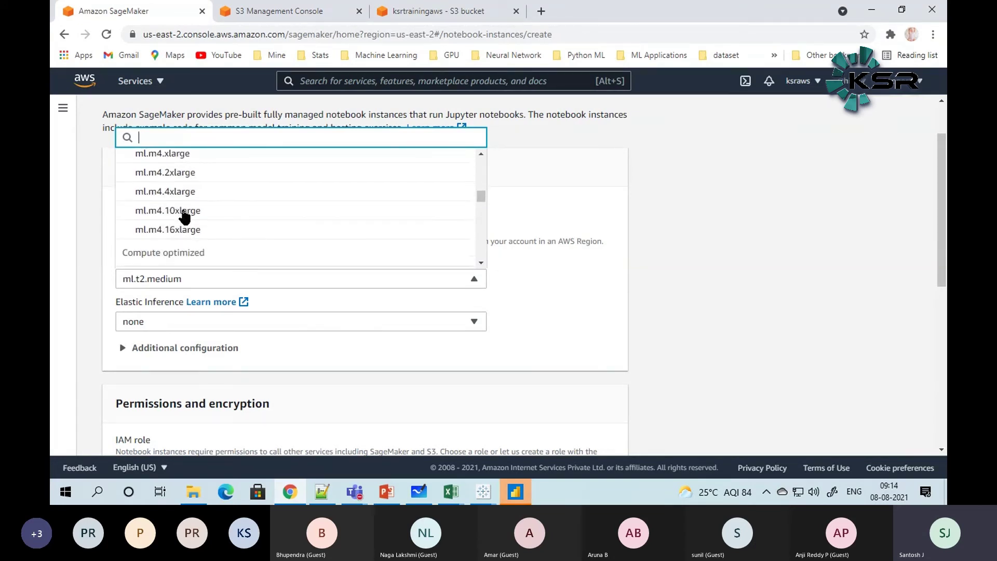
scroll(182, 215, up, 4)
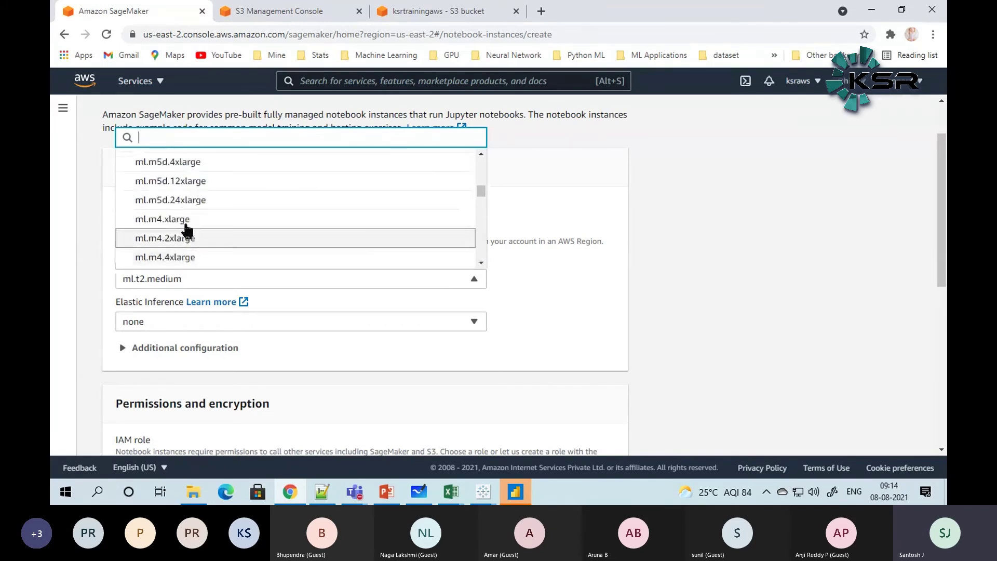
scroll(186, 228, up, 4)
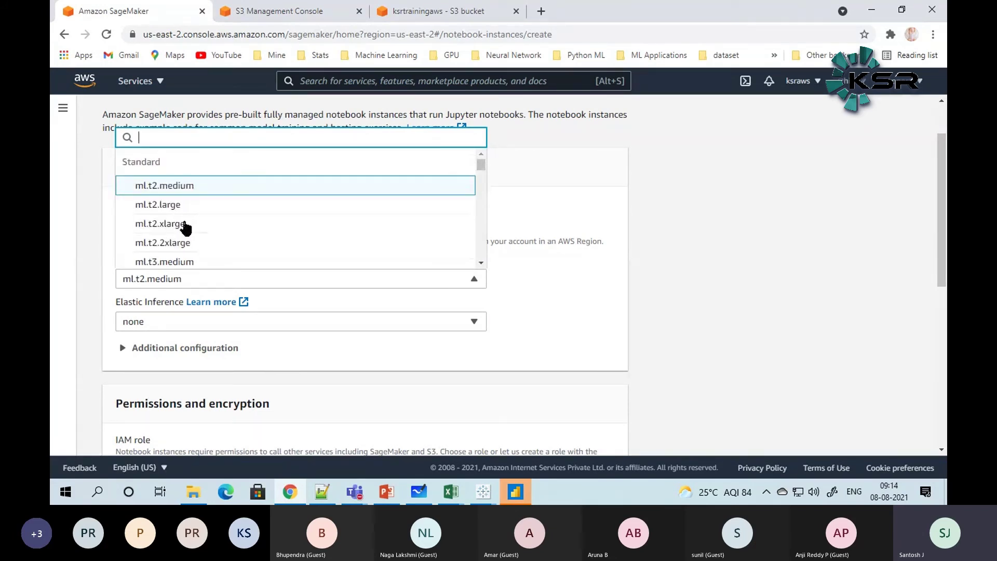
scroll(179, 227, down, 1)
scroll(177, 214, up, 1)
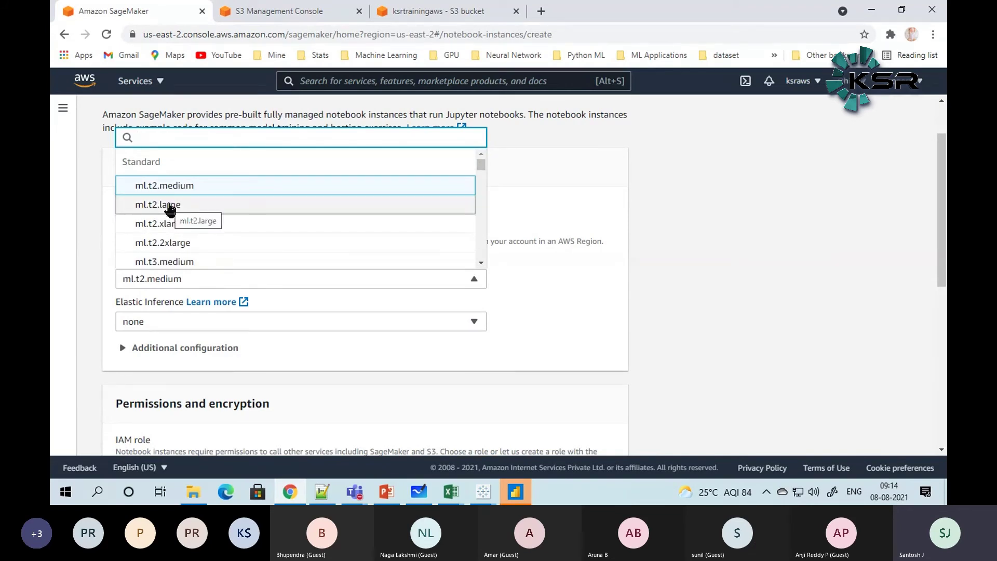
click(901, 344)
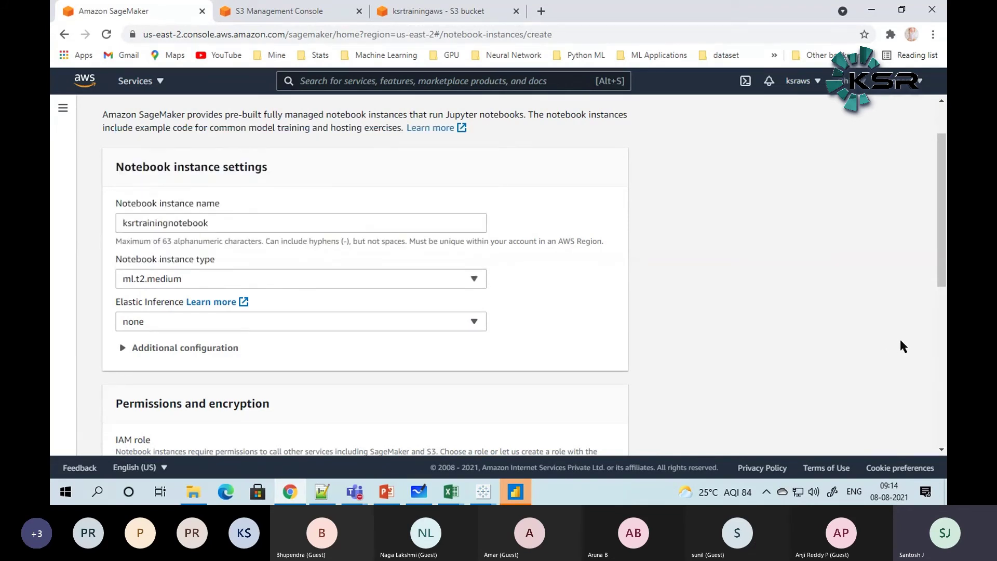
scroll(795, 330, up, 1)
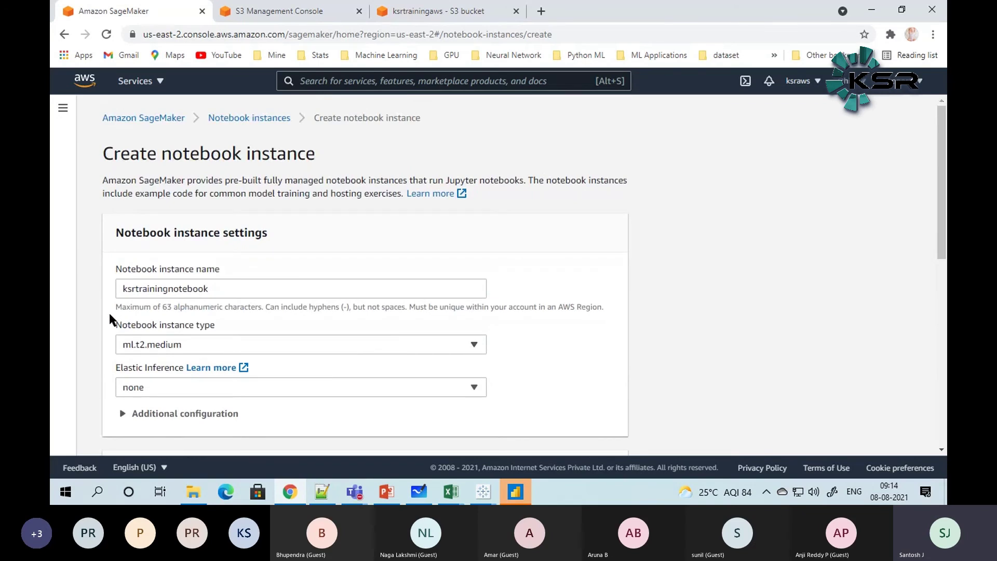
Step: Choose ml.t2.medium as the notebook instance type from the Standard group, reviewing the other sizes on offer
click(189, 344)
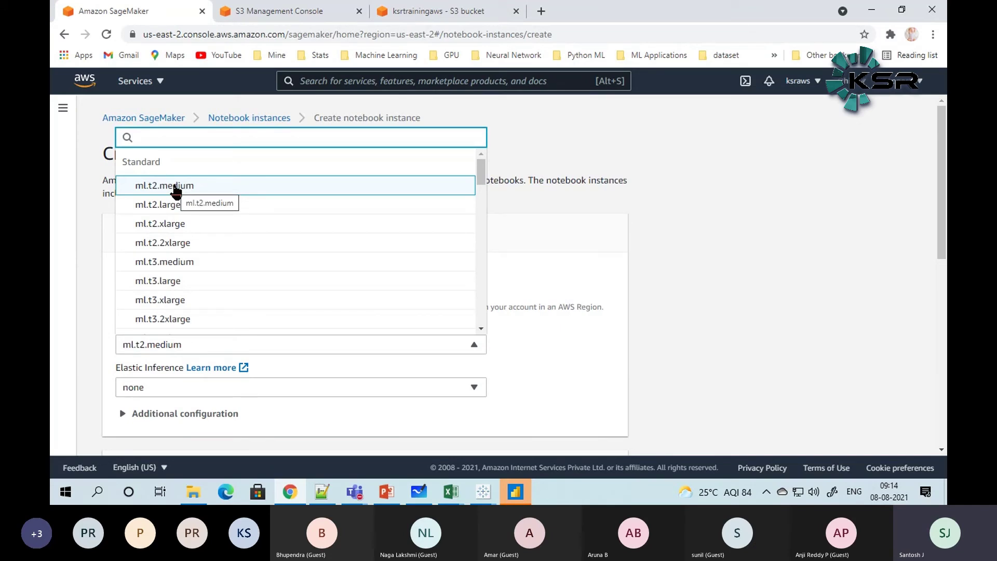
scroll(179, 223, down, 3)
scroll(180, 224, down, 1)
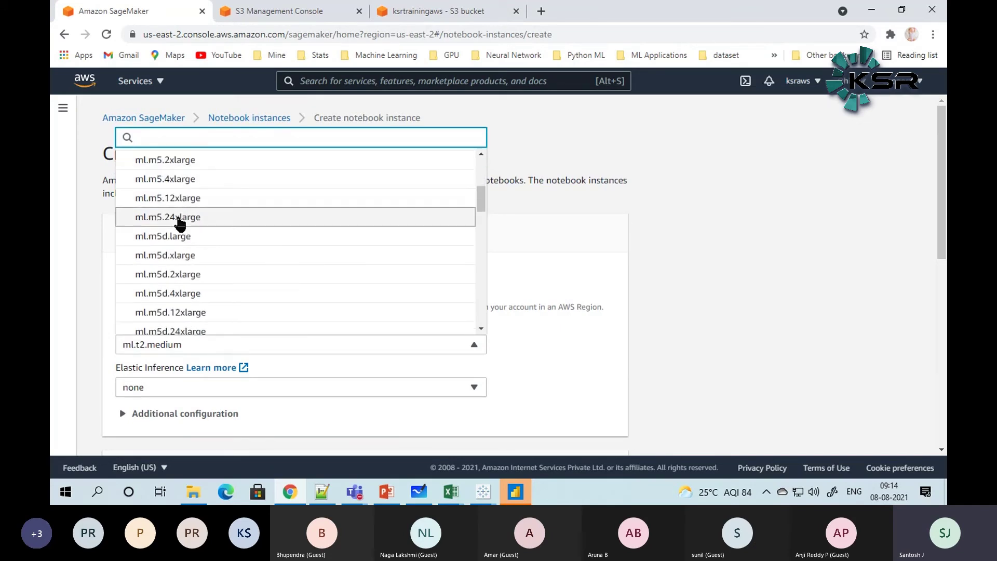
scroll(179, 225, down, 10)
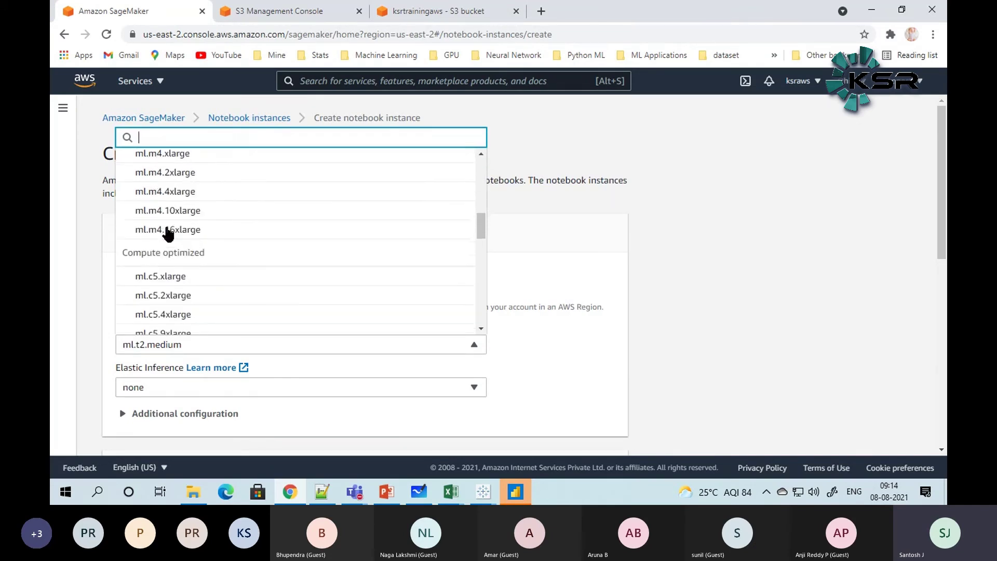
scroll(167, 233, up, 3)
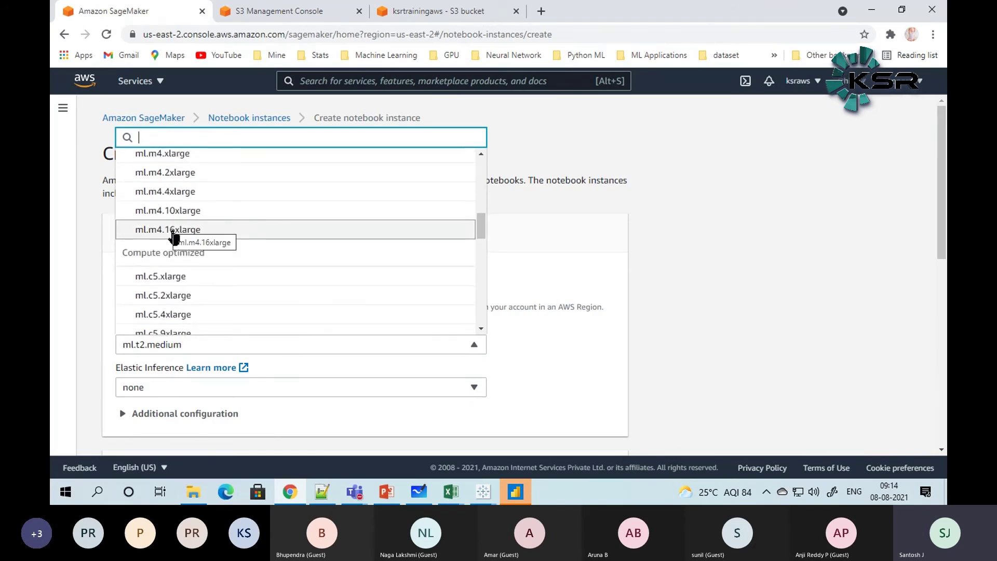
scroll(173, 237, up, 5)
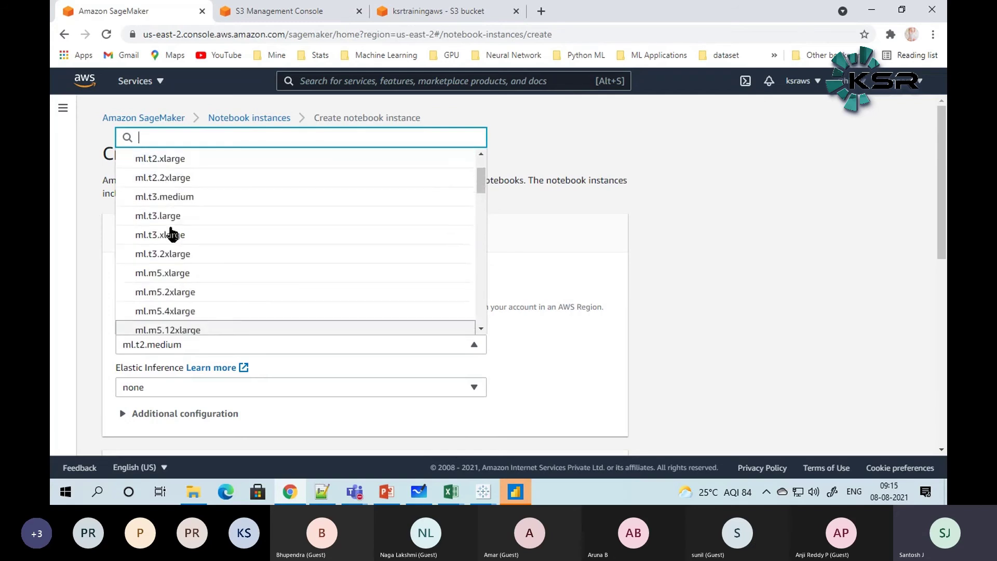
scroll(187, 200, up, 2)
click(179, 192)
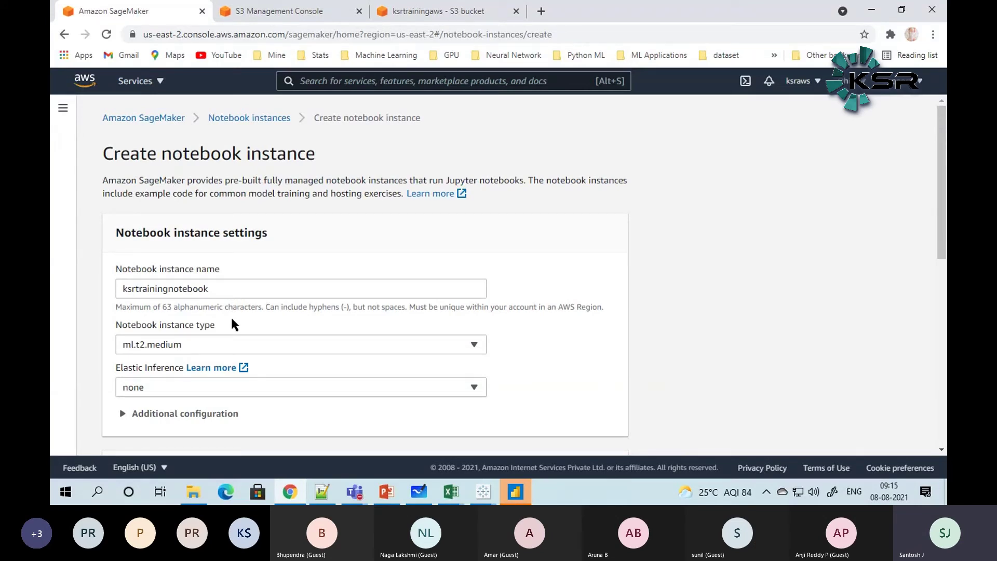
scroll(181, 322, down, 1)
click(150, 280)
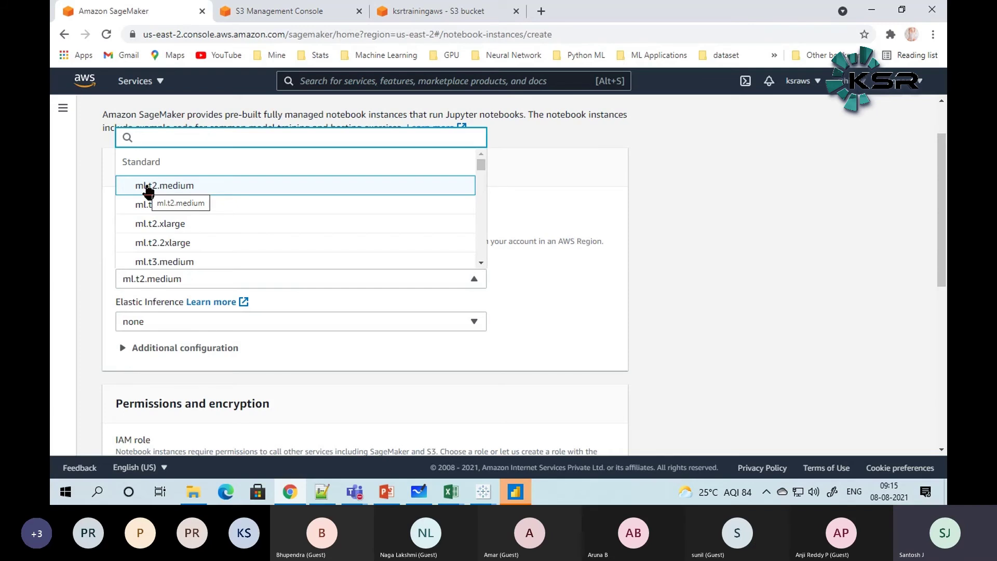
scroll(210, 211, down, 1)
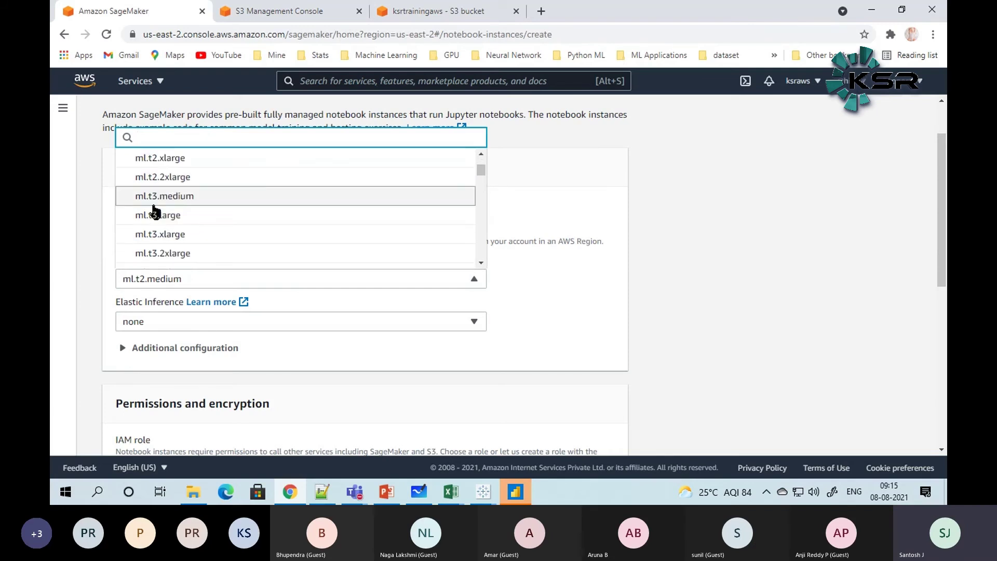
click(661, 285)
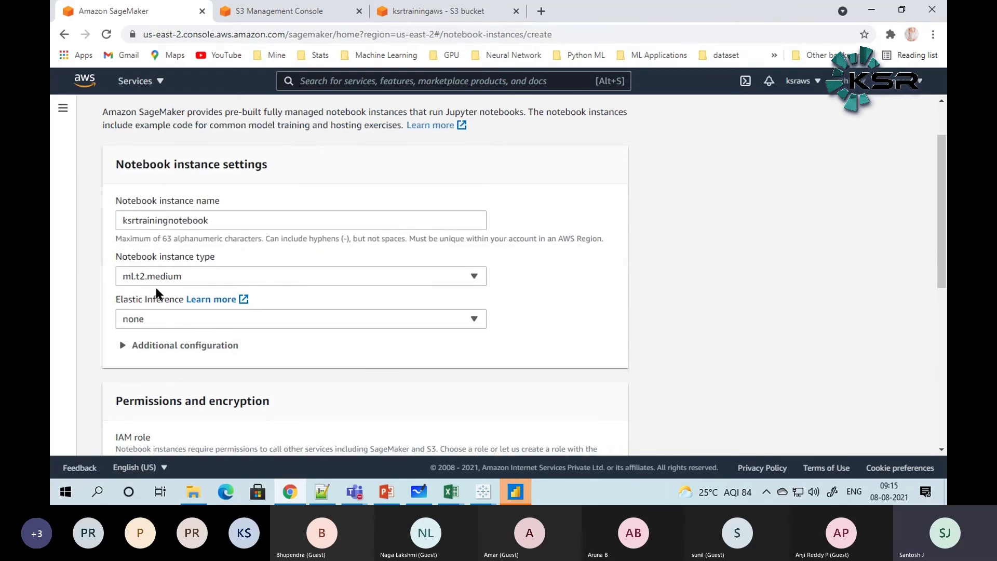
Step: Assign the existing IAM role AmazonSageMaker-ExecutionRole-20210808T073120 to the notebook instance
scroll(156, 286, down, 4)
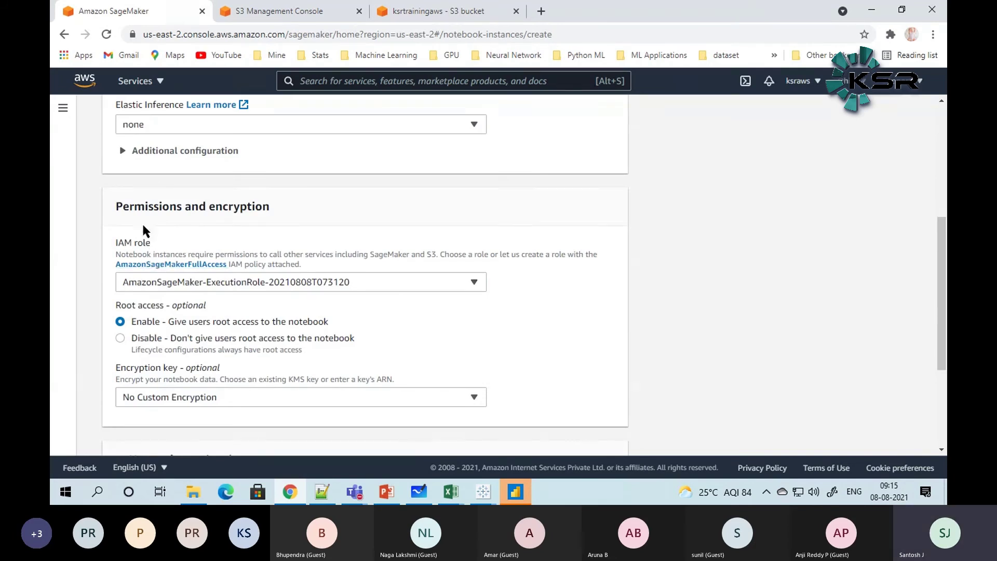
click(208, 288)
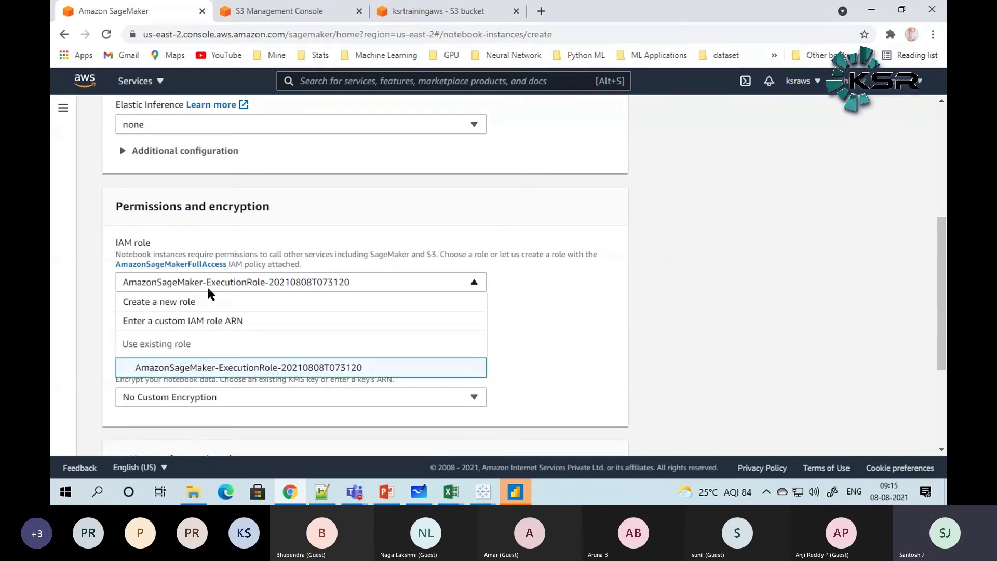
click(204, 368)
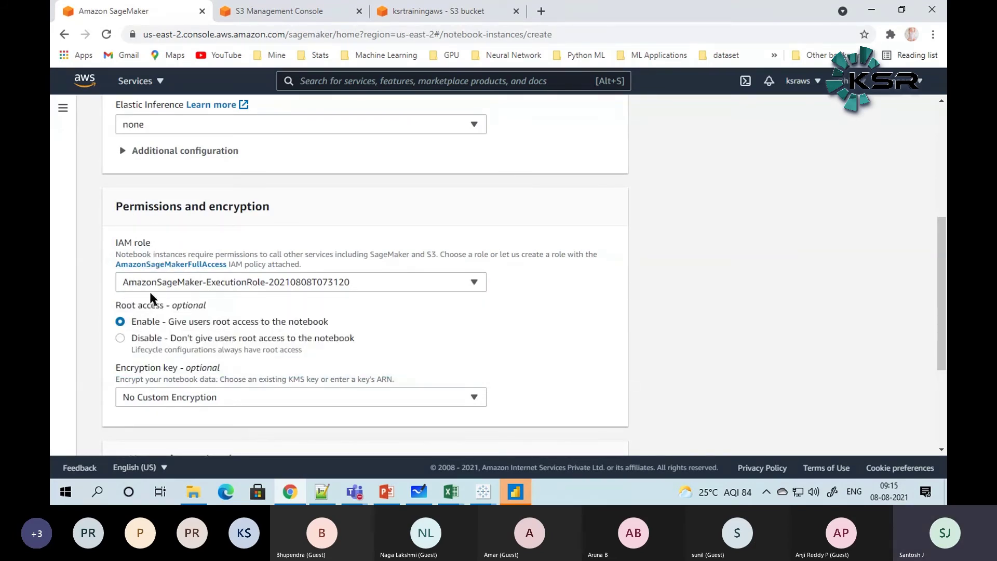
Step: Expand the optional Network, Git repositories and Tags sections and create the notebook instance with their default settings
scroll(149, 291, up, 6)
scroll(147, 286, down, 5)
scroll(148, 285, down, 4)
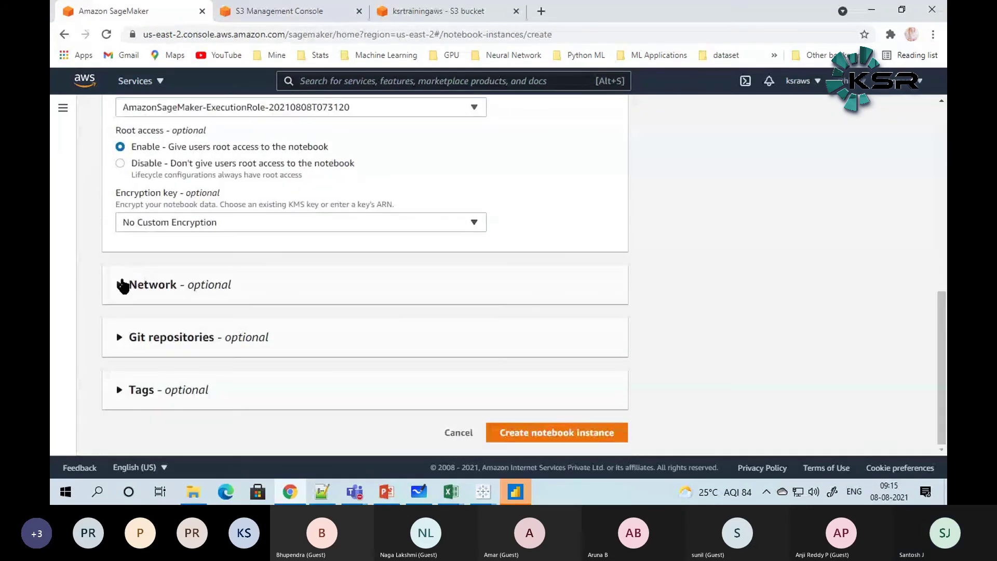
click(122, 286)
scroll(123, 286, down, 2)
click(120, 338)
scroll(124, 338, down, 3)
click(119, 390)
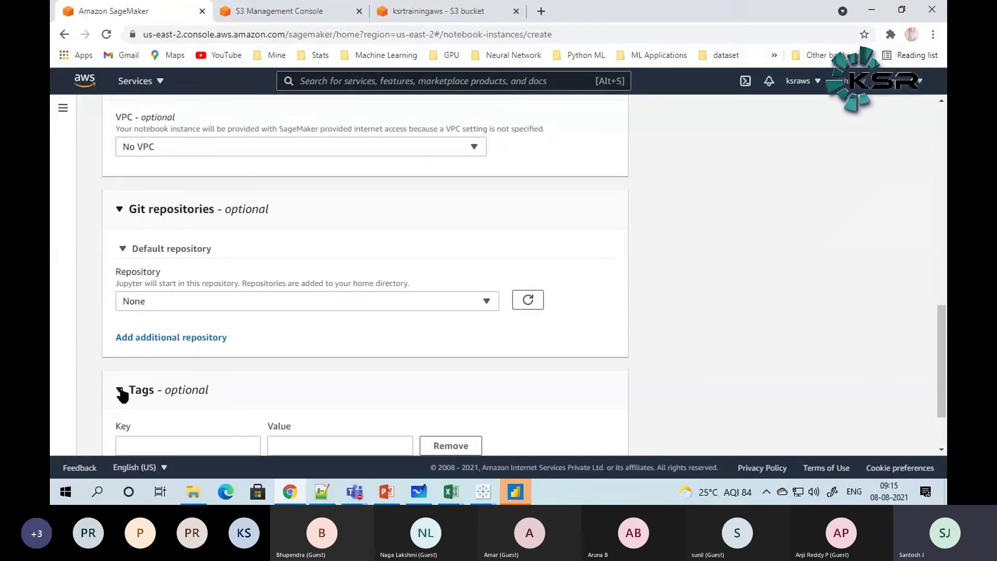
scroll(123, 395, down, 2)
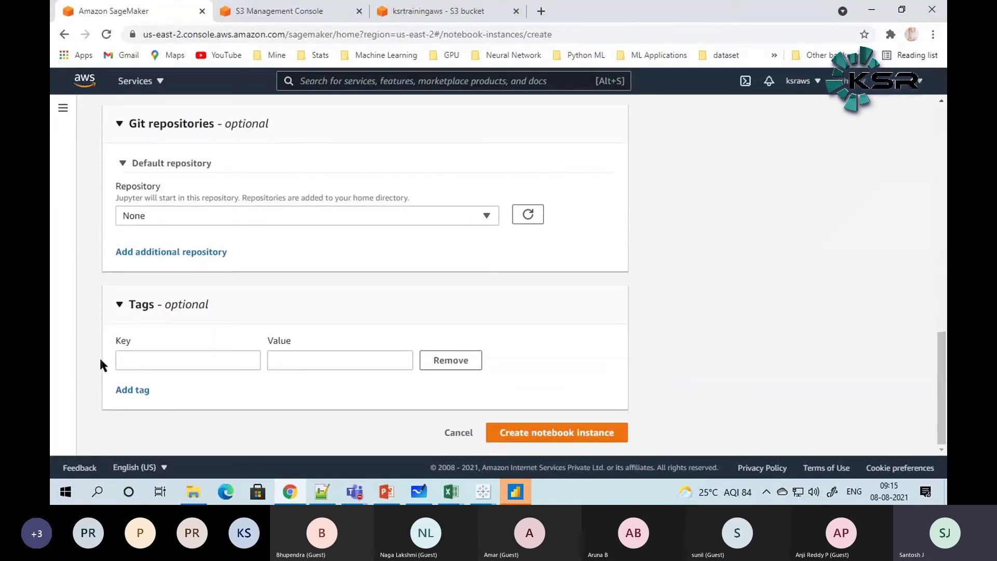
click(554, 437)
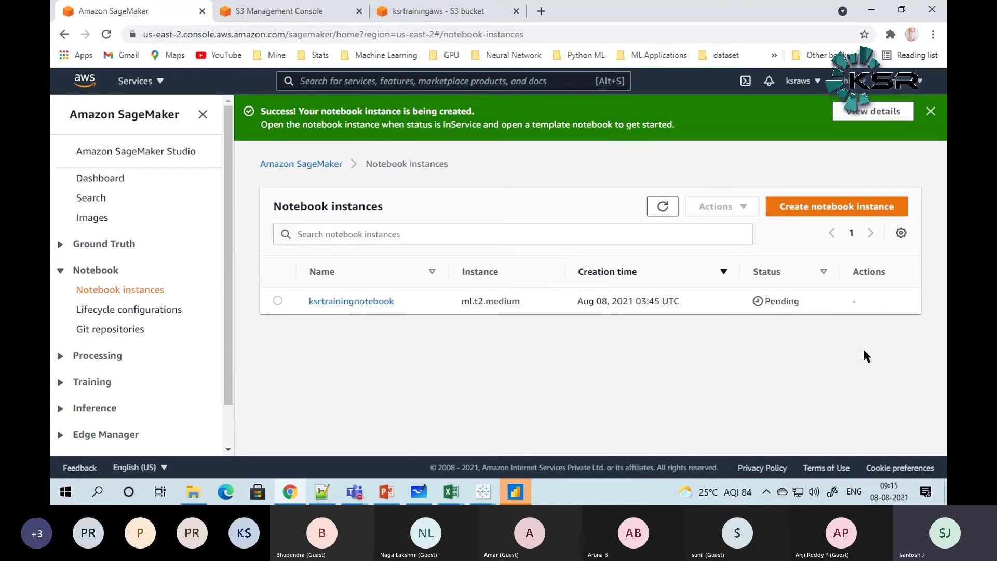
Step: Check the status of ksrtrainingnotebook and reload the notebook instances page
drag(769, 300, 799, 302)
click(806, 306)
click(111, 38)
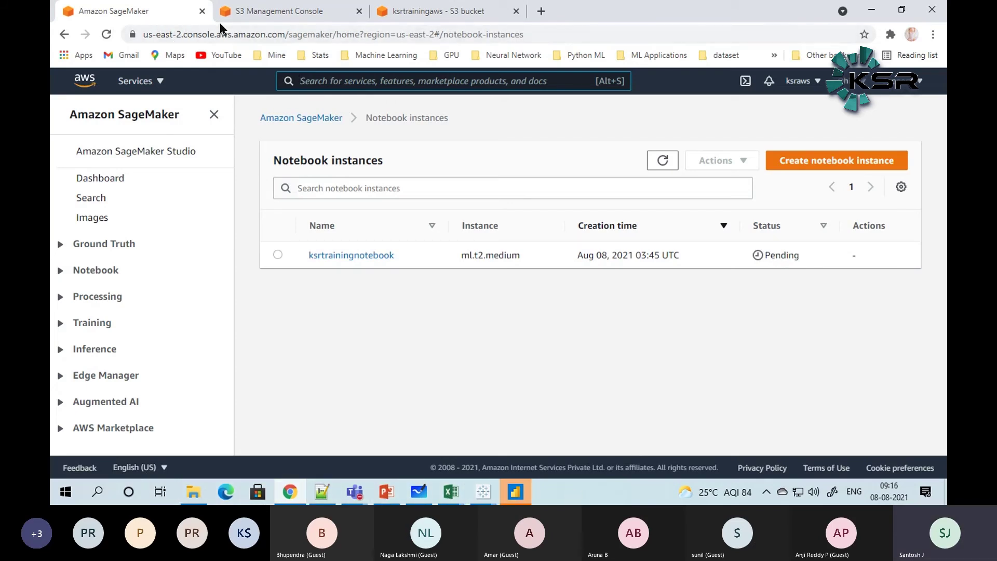
Step: Go from the Australia.xlsx object page to the S3 bucket list and open the objects of the ksrtrainingaws bucket
click(445, 13)
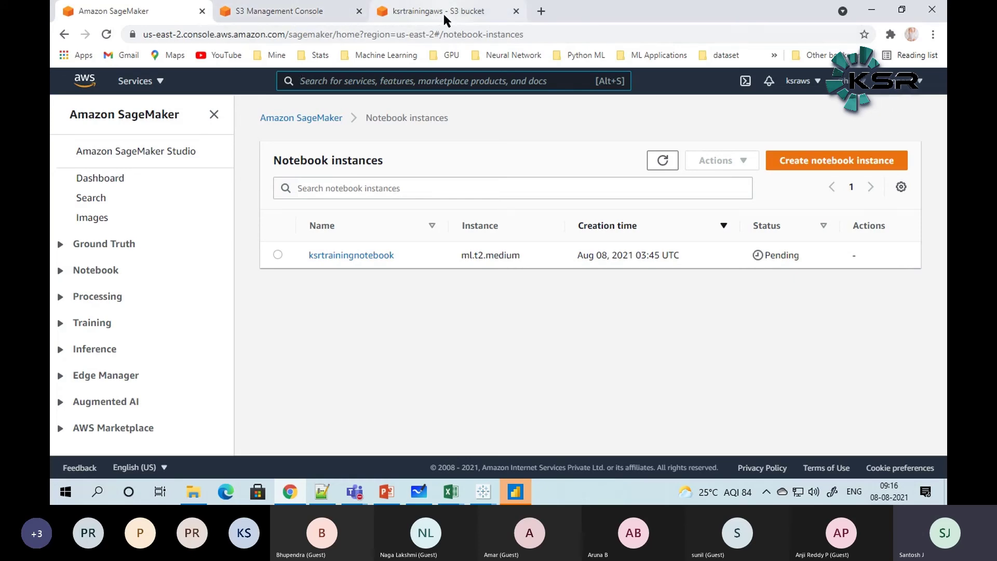
scroll(481, 357, down, 5)
scroll(479, 357, up, 5)
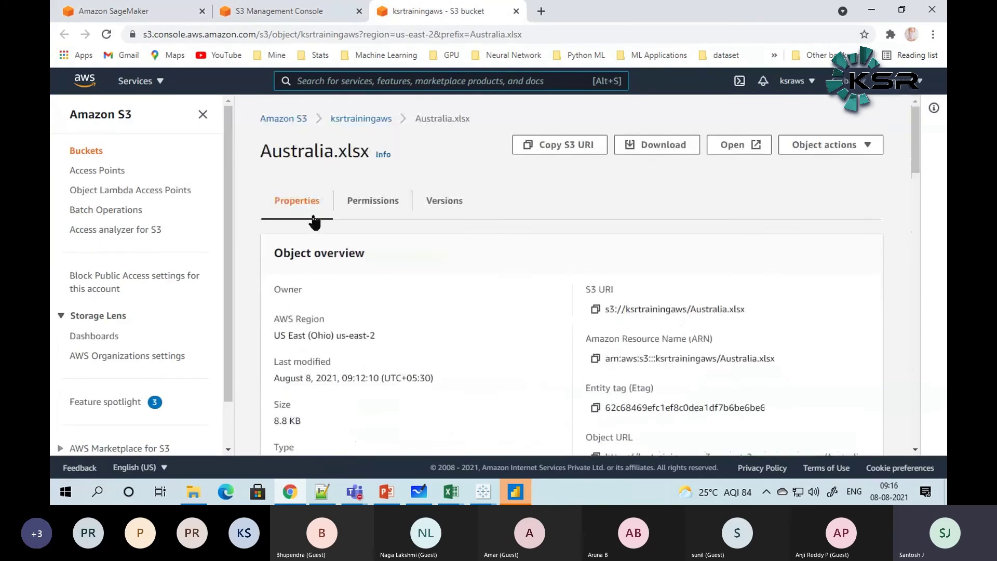
click(294, 120)
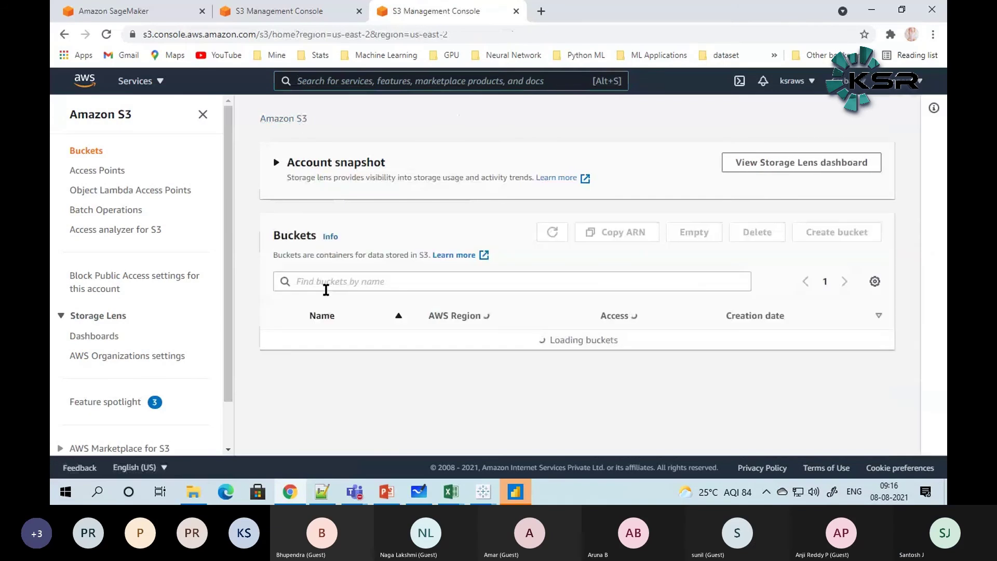
click(320, 340)
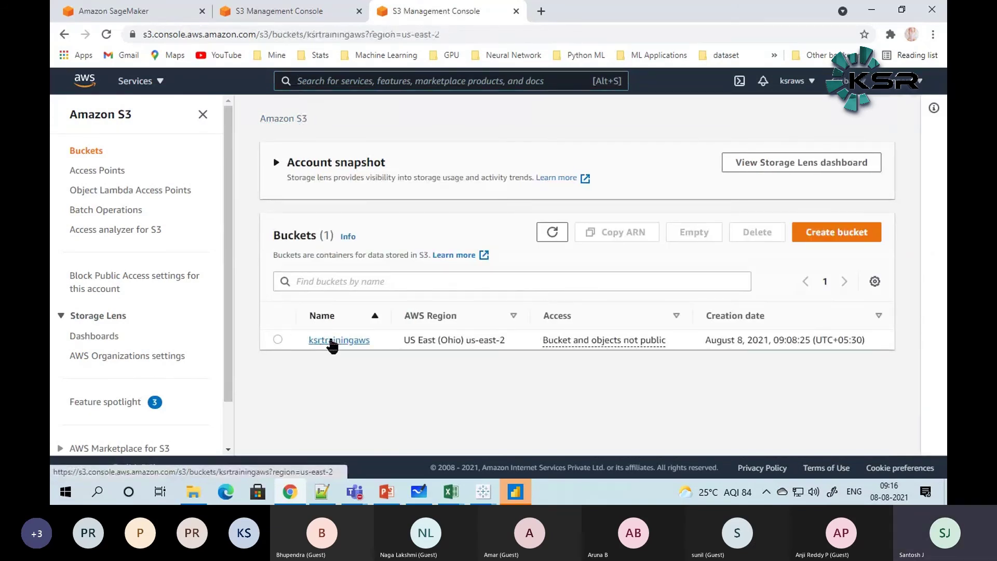
scroll(334, 340, down, 2)
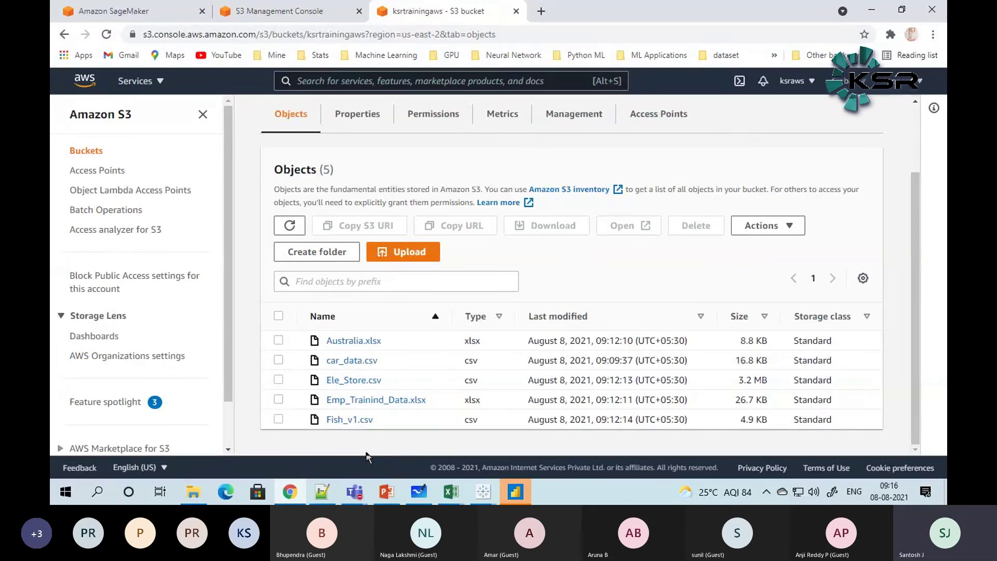
Step: Permanently delete Australia.xlsx, Ele_Store.csv, Emp_Trainind_Data.xlsx and Fish_v1.csv from the ksrtrainingaws bucket, confirming with the text "permanently delete"
click(278, 418)
click(279, 399)
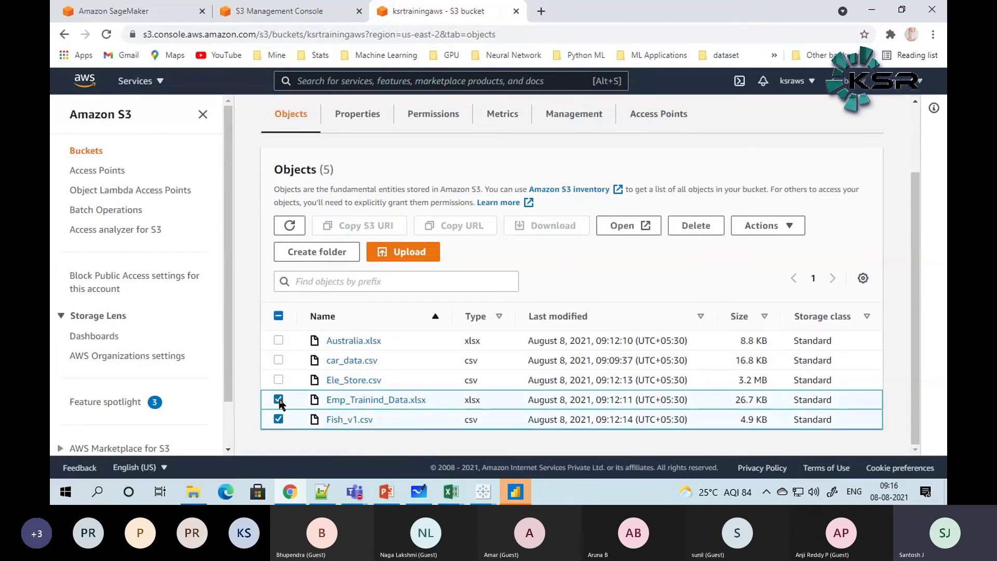
click(278, 379)
click(278, 341)
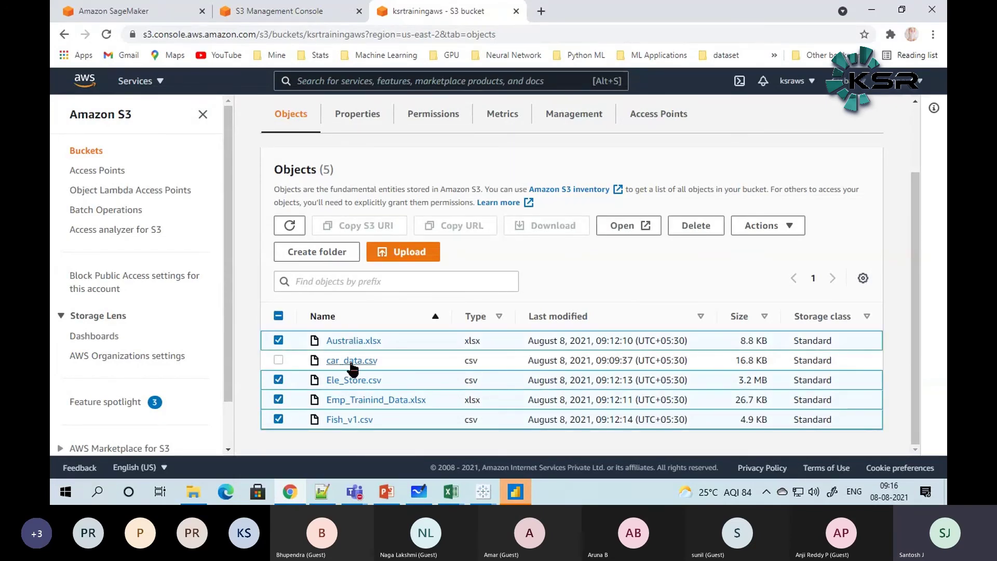
click(722, 230)
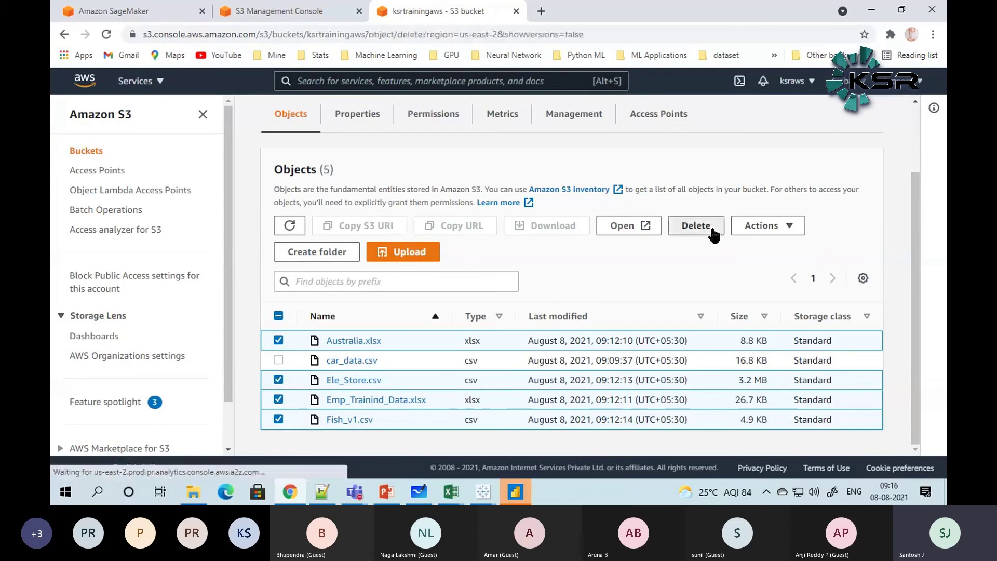
scroll(270, 335, down, 2)
click(178, 385)
text(perm)
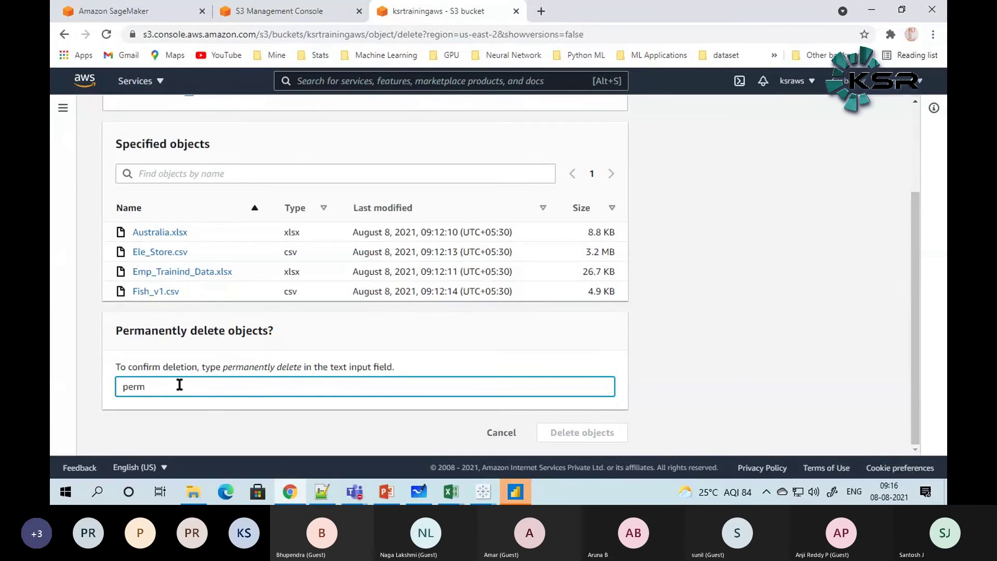
text(s)
key(BackSpace)
text(anently delete)
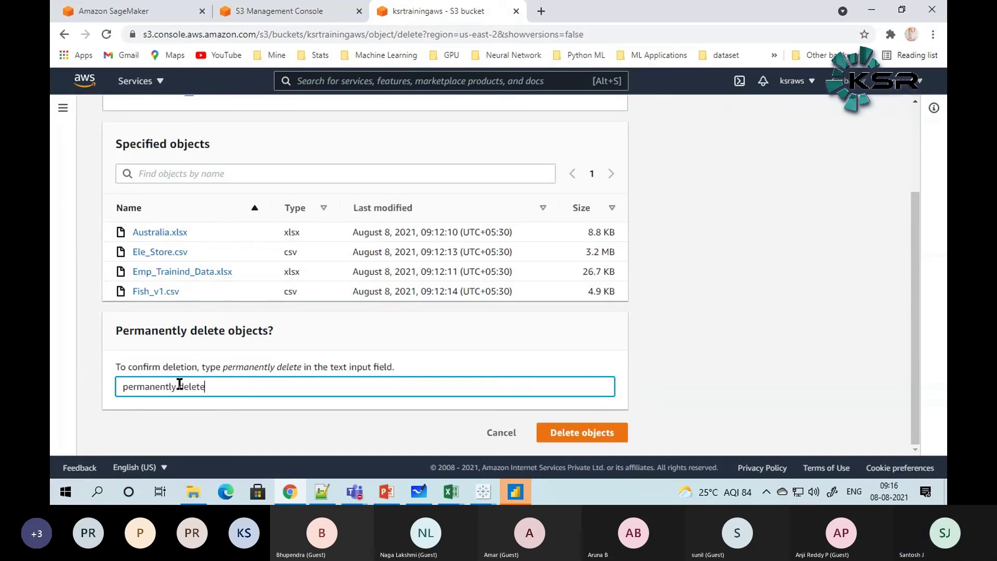
click(564, 433)
scroll(520, 406, down, 2)
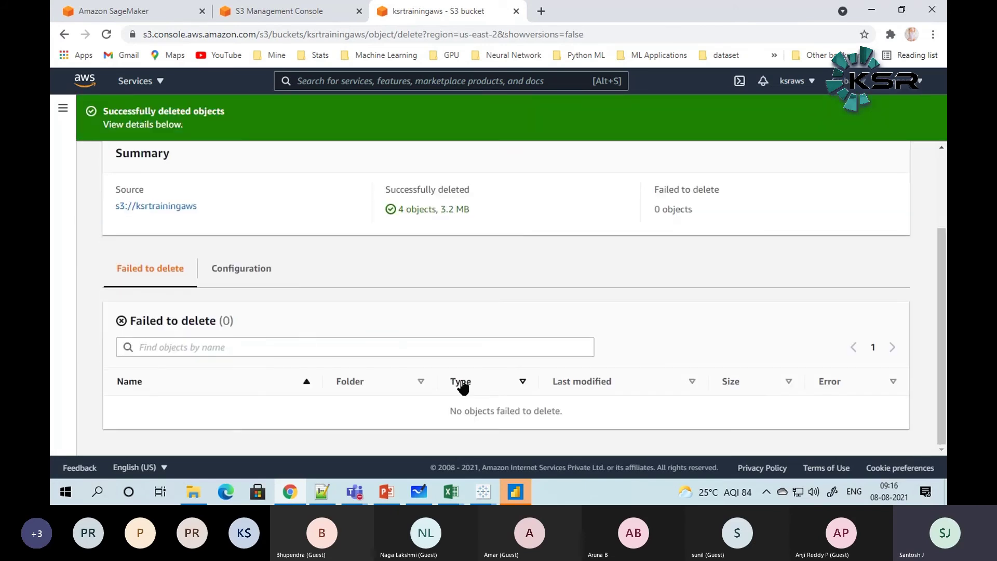
Step: Return from the deletion status page to the object list of the ksrtrainingaws bucket
scroll(456, 401, up, 2)
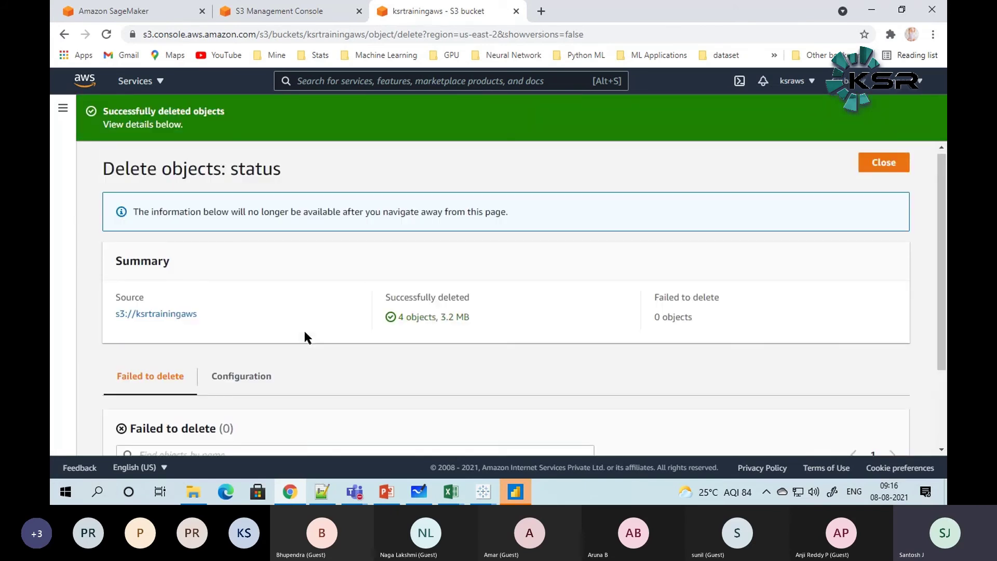
click(166, 317)
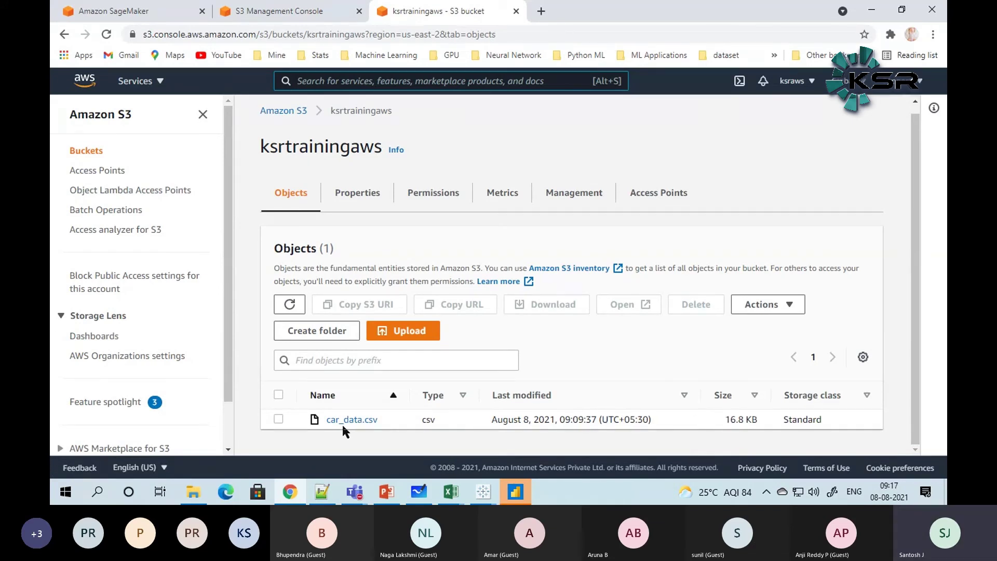
Step: Switch to the SageMaker notebook instances page and reload it repeatedly to check the status of ksrtrainingnotebook
click(117, 10)
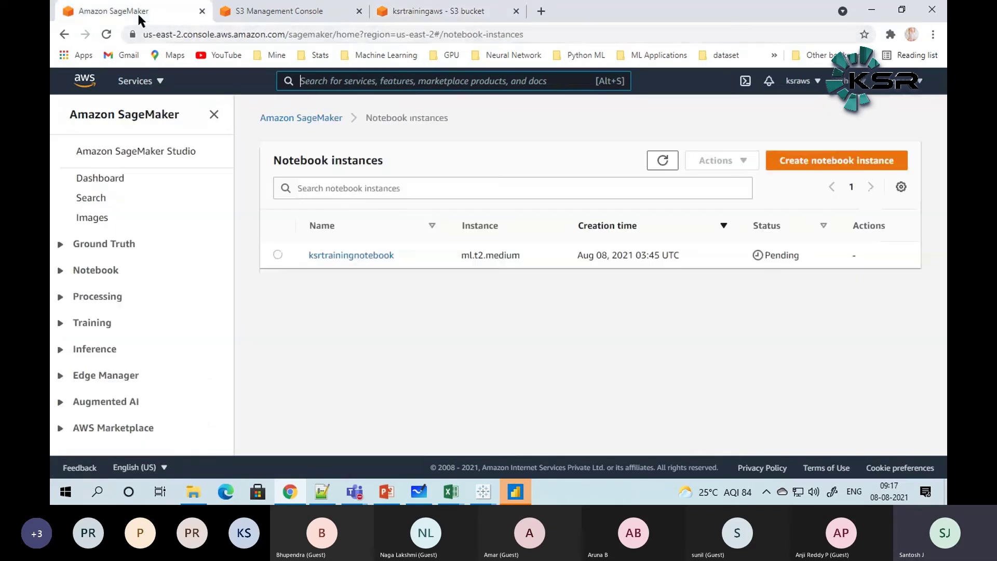
click(106, 35)
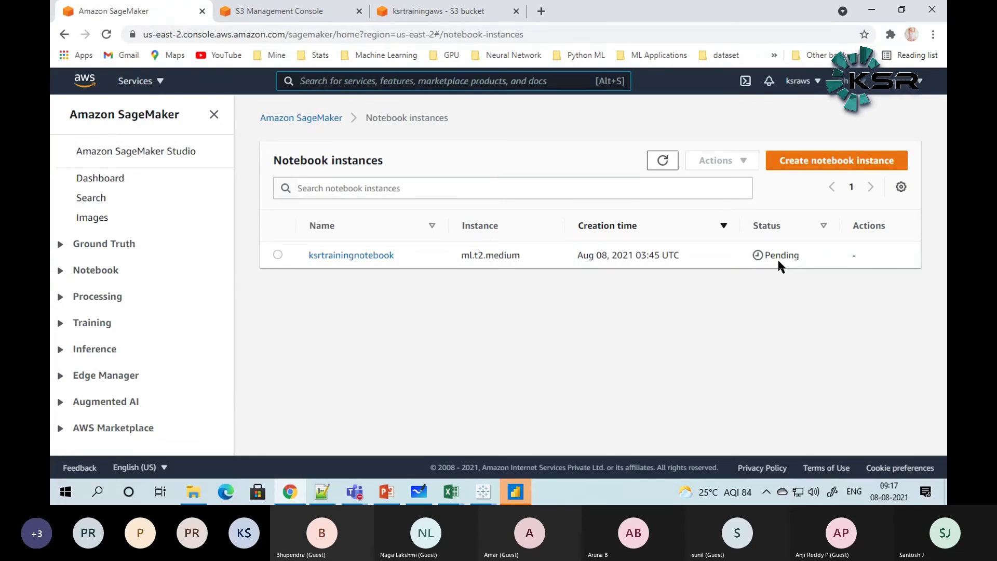
click(107, 34)
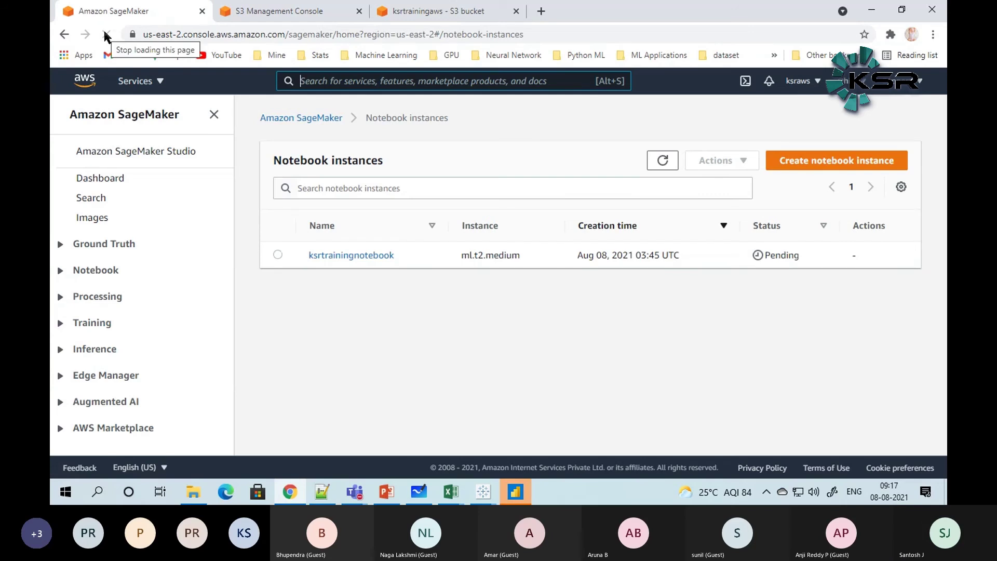
click(107, 34)
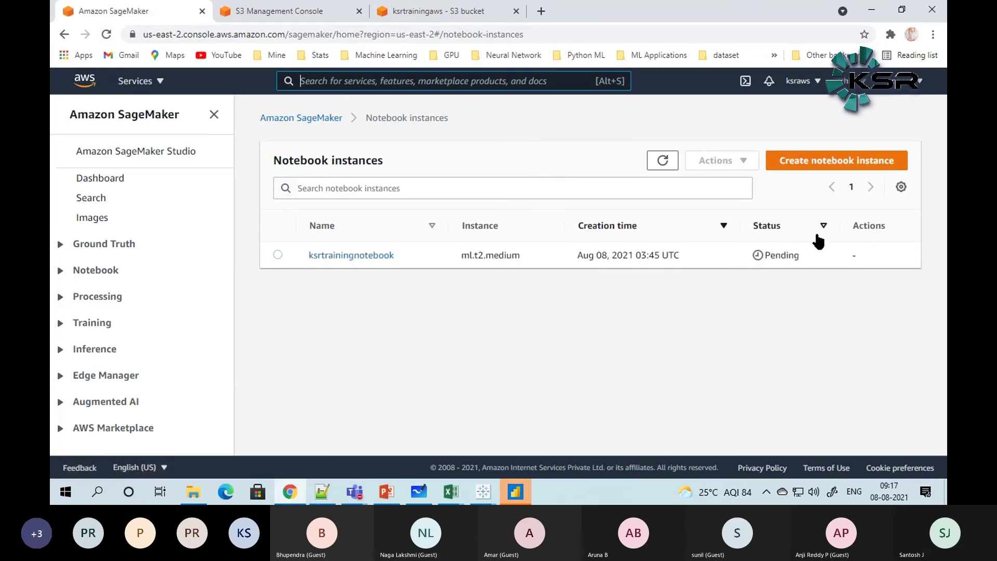
click(823, 228)
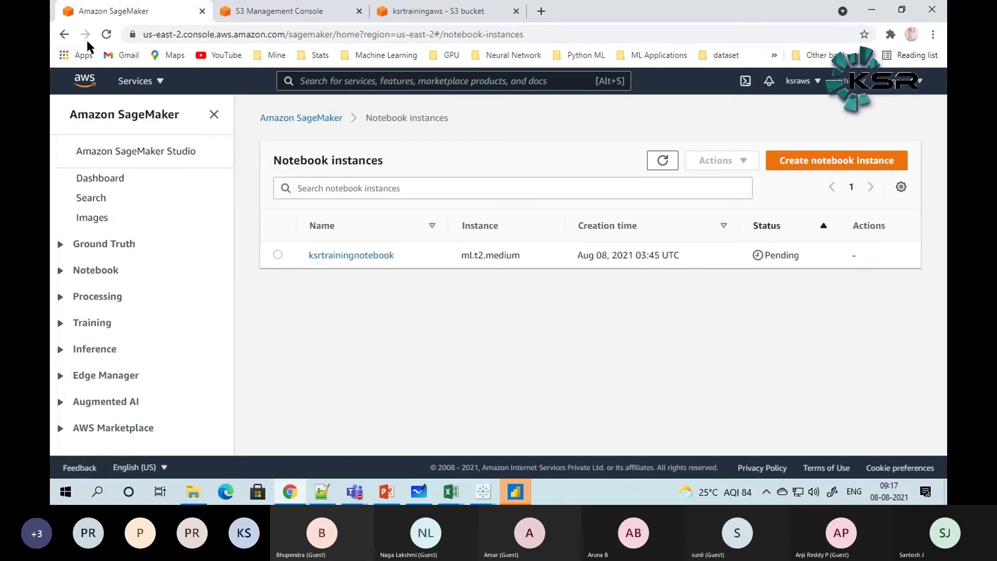
click(107, 35)
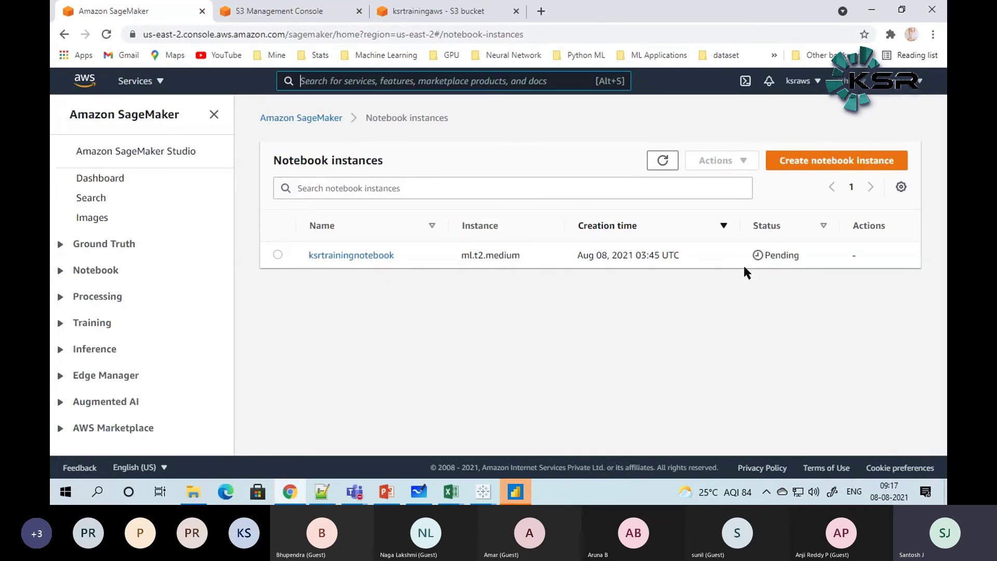
click(103, 37)
click(106, 35)
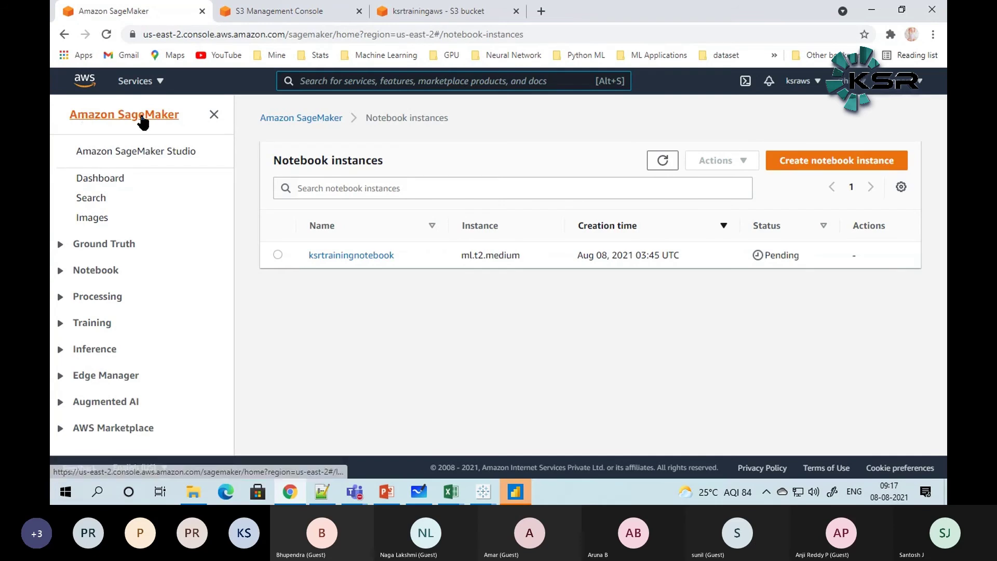
Step: Open the ksrtrainingnotebook details page, check the status in its instance settings and return to the notebook instances list
click(84, 272)
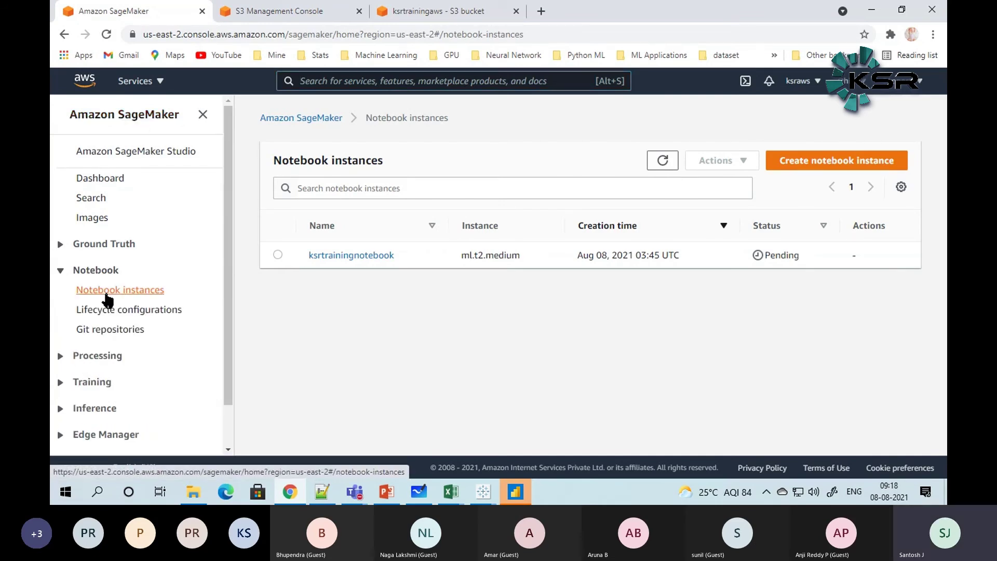
click(326, 258)
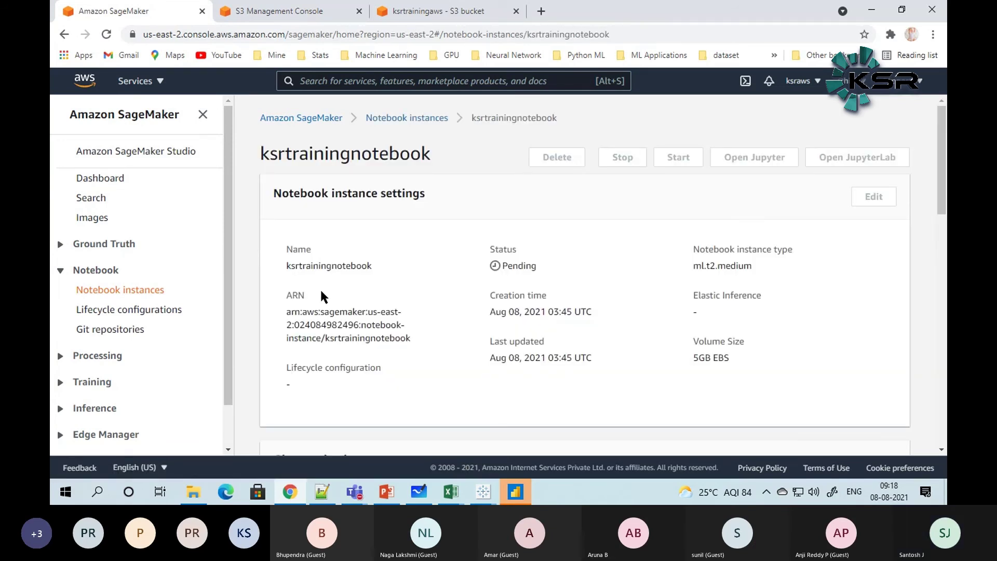
double_click(514, 266)
click(558, 276)
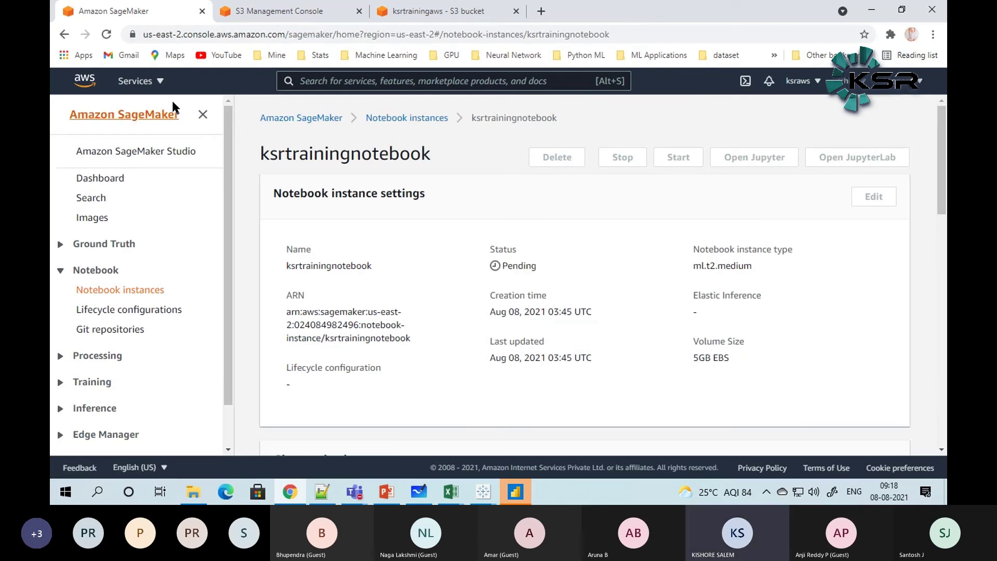
double_click(502, 264)
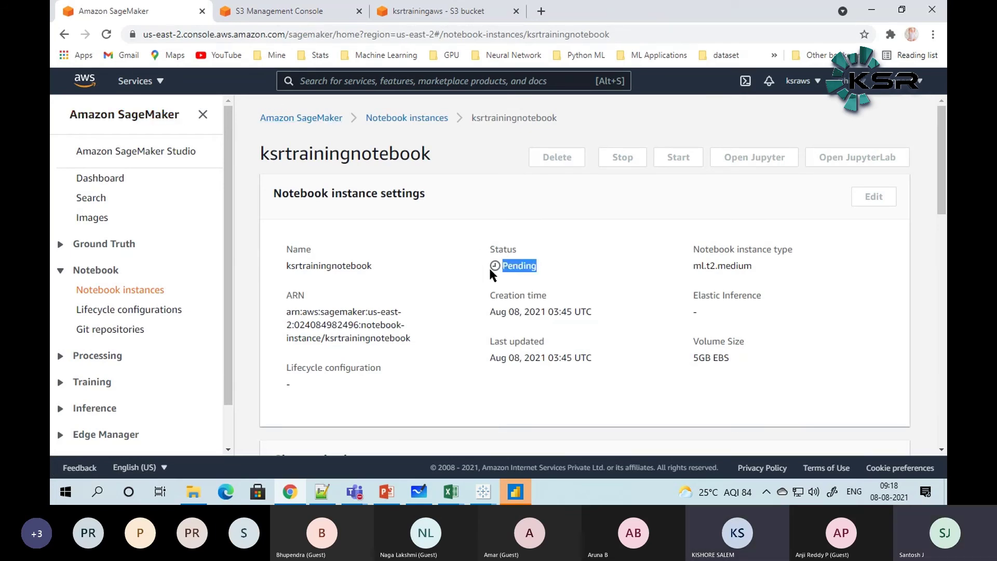
click(65, 34)
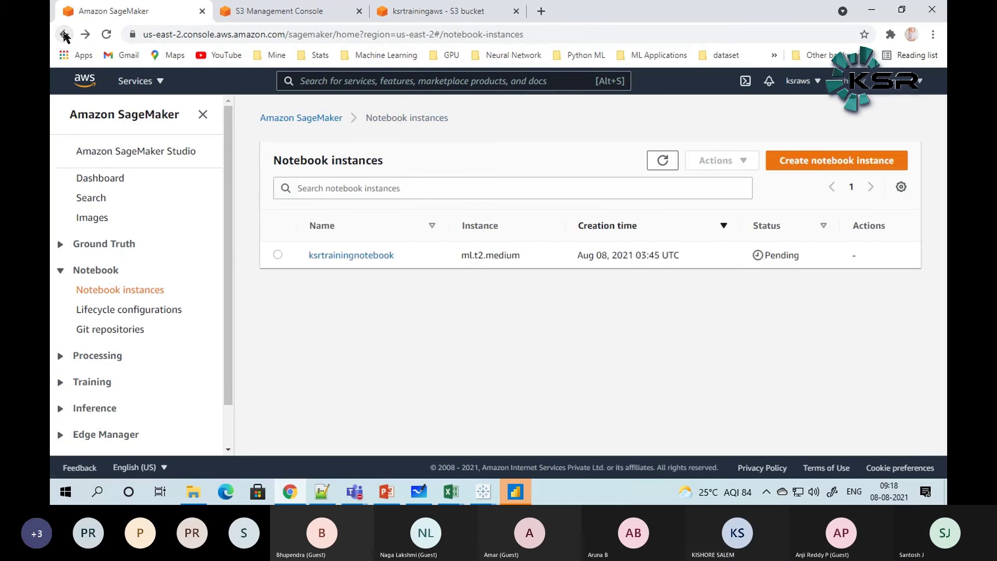
Step: Keep reloading the notebook instances list until ksrtrainingnotebook is in service, and highlight its status
click(107, 34)
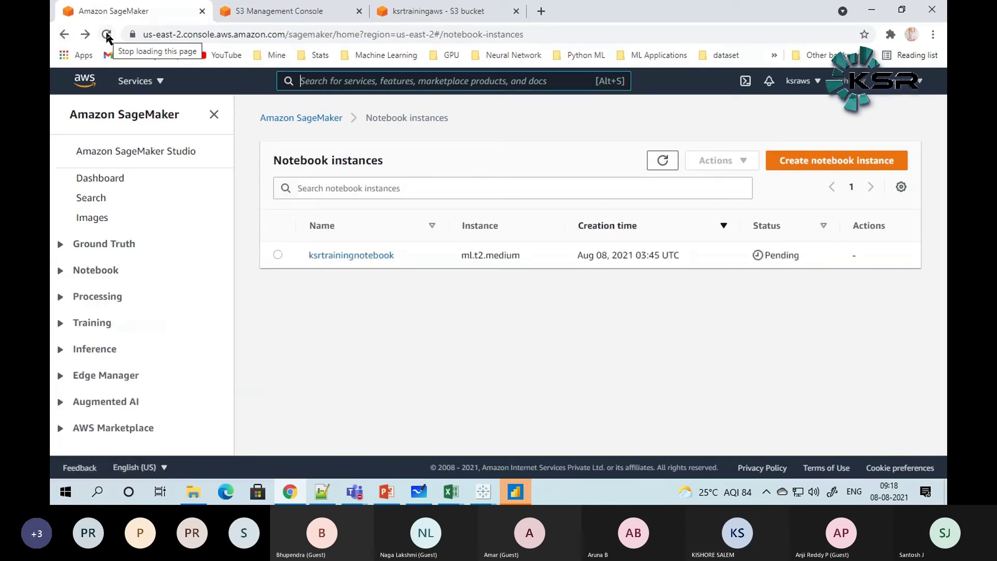
click(107, 34)
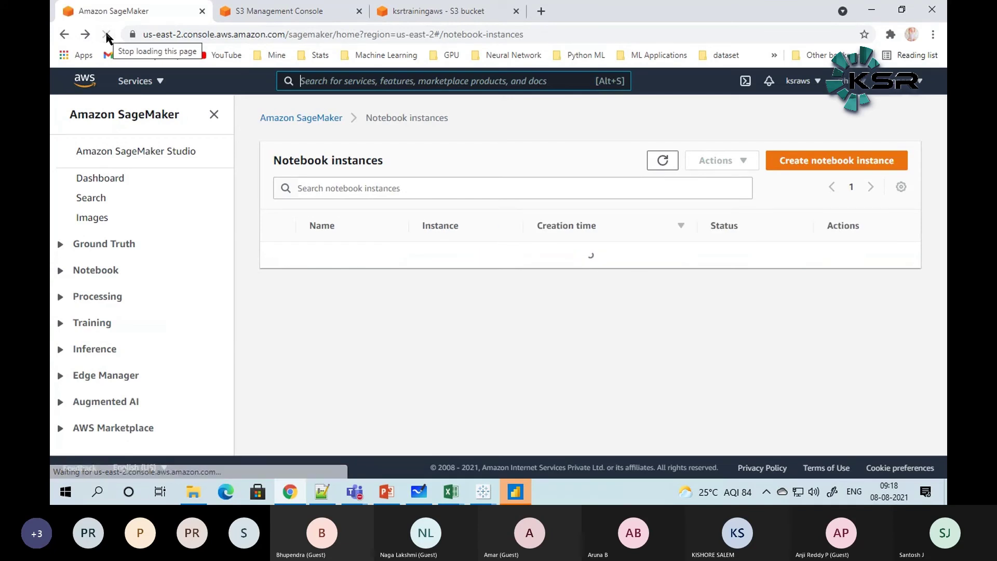
click(106, 35)
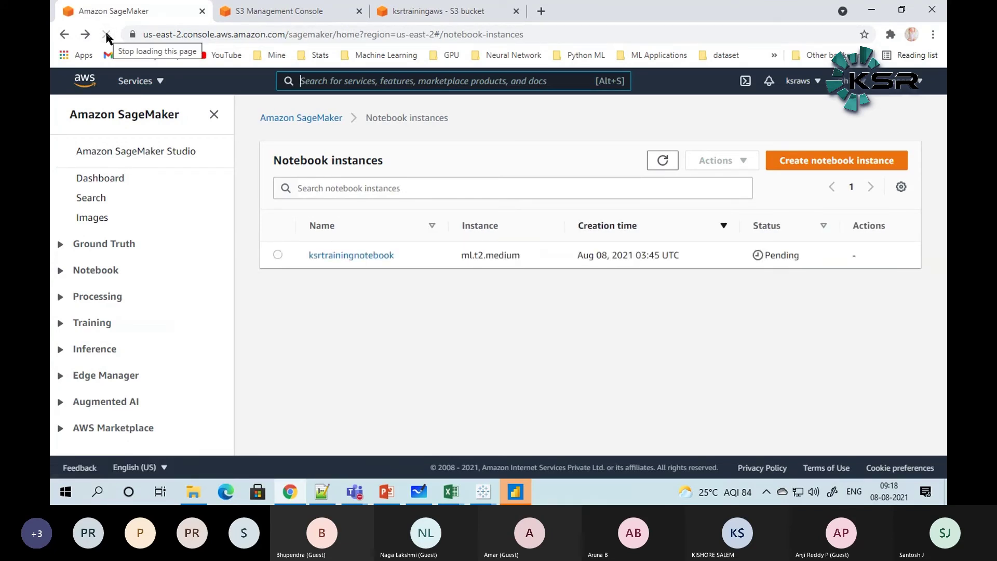
click(107, 34)
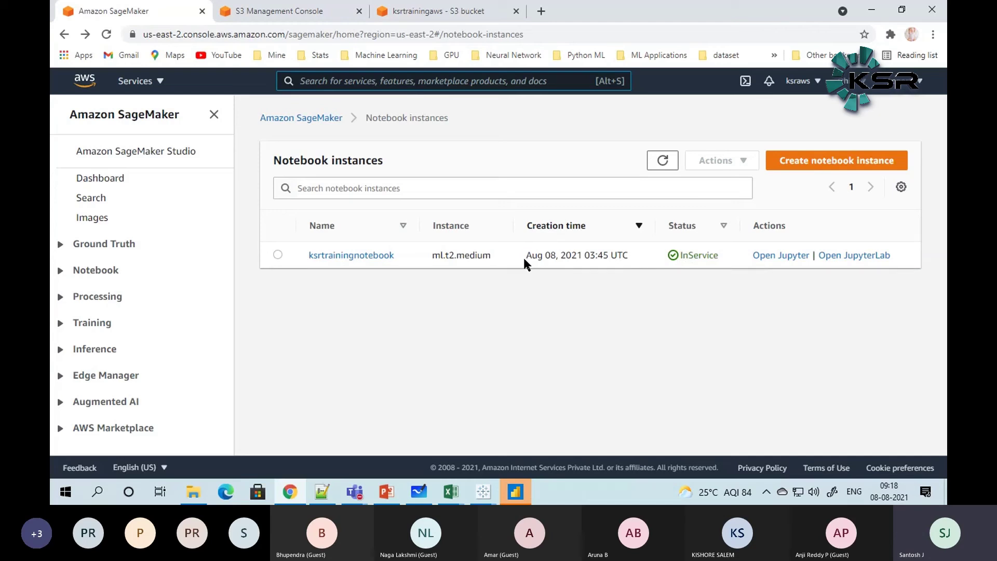
double_click(688, 255)
click(699, 290)
double_click(703, 258)
click(702, 290)
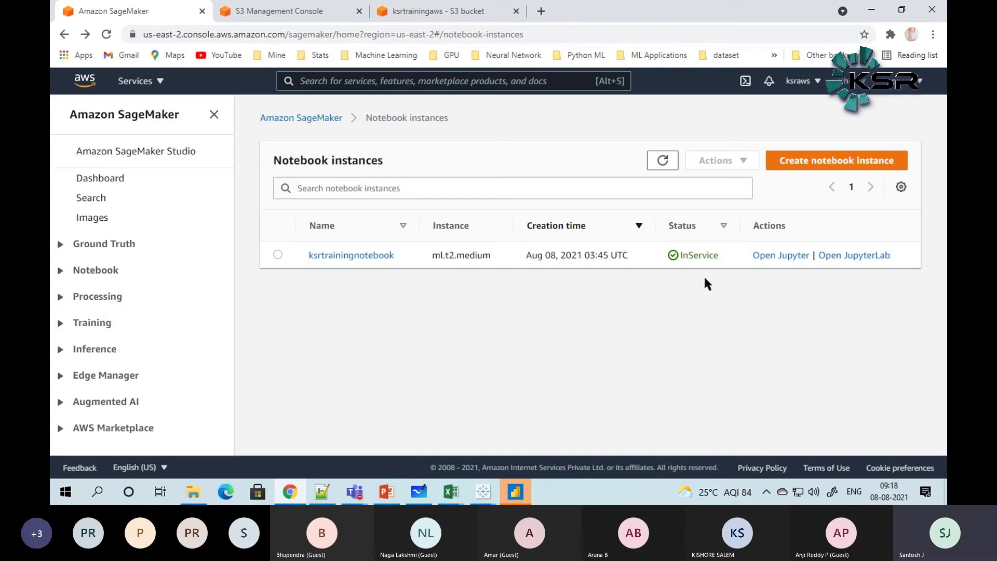
double_click(698, 256)
click(663, 307)
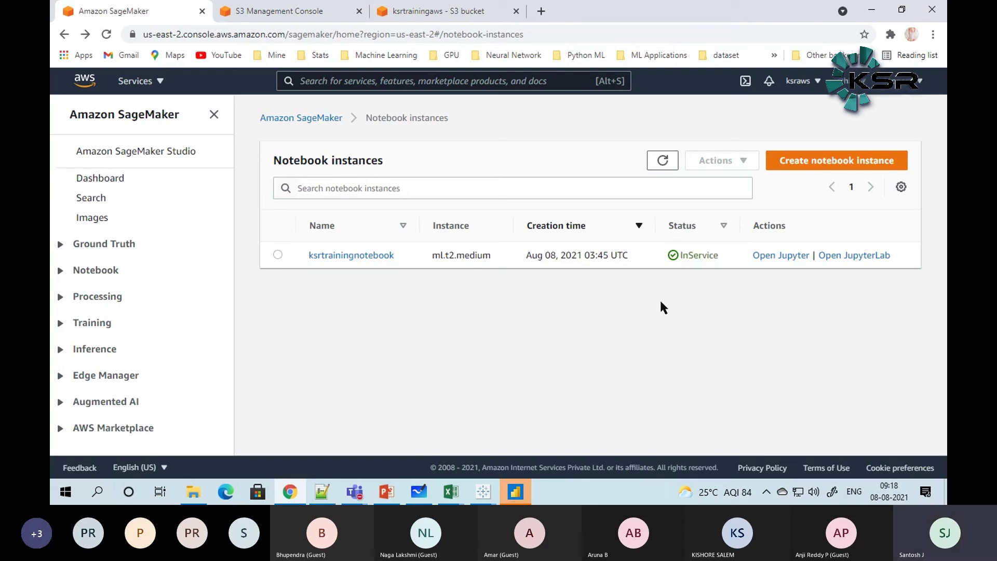
Step: Expand the Notebook navigation section and open Jupyter for the ksrtrainingnotebook instance
click(60, 270)
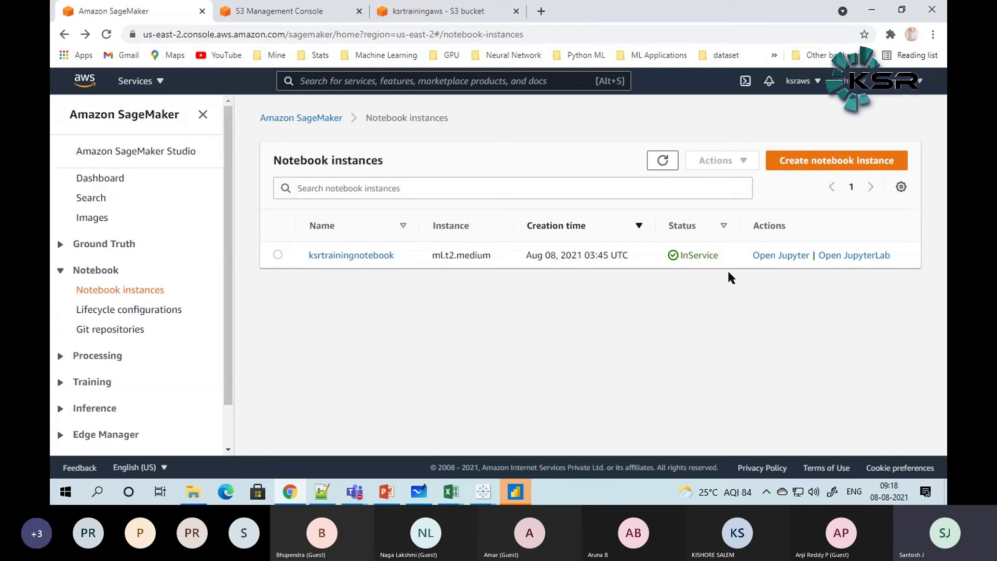
click(779, 256)
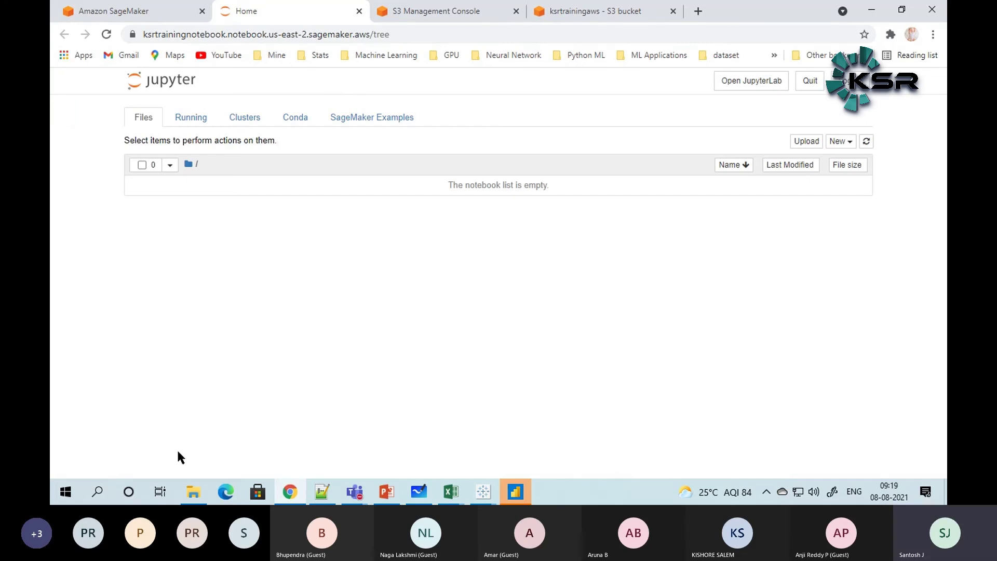
Step: Search Windows for "ju" and launch the local Jupyter Notebook (Anaconda3)
click(97, 491)
text(j)
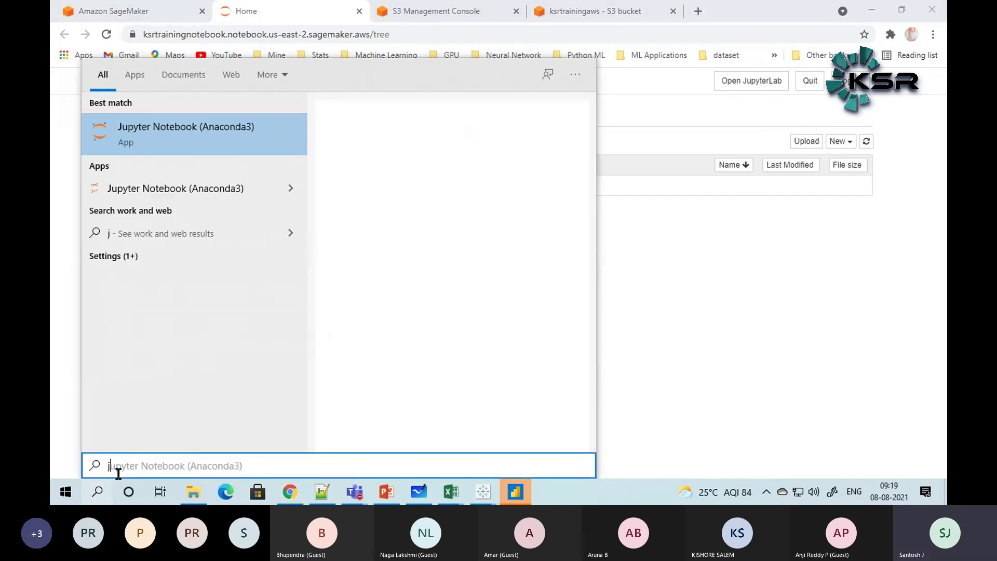
text(u)
click(207, 129)
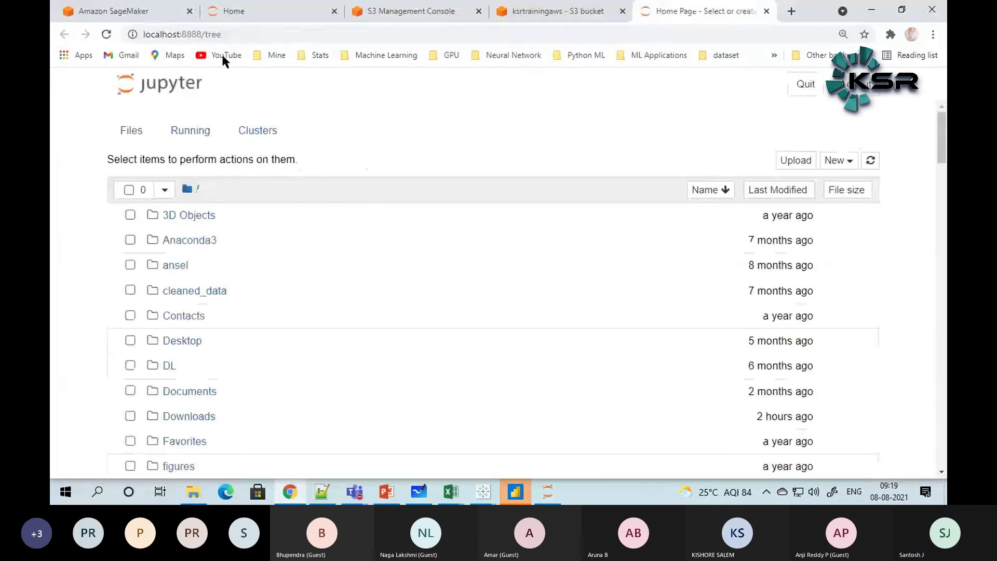
Step: Create a new Python 3 notebook in the local Jupyter and highlight the localhost part of its address
click(852, 162)
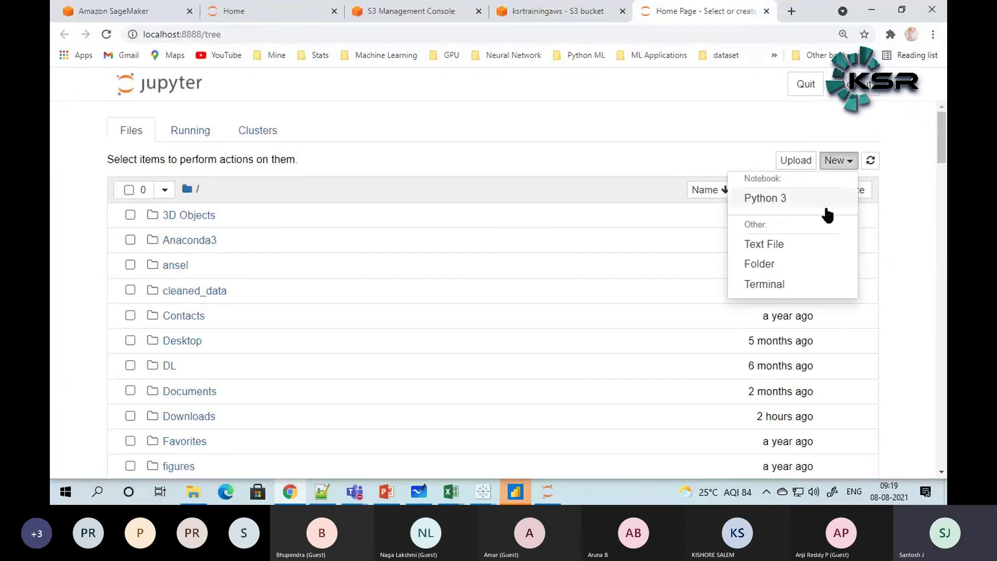
click(775, 198)
drag(180, 35, 144, 35)
click(176, 35)
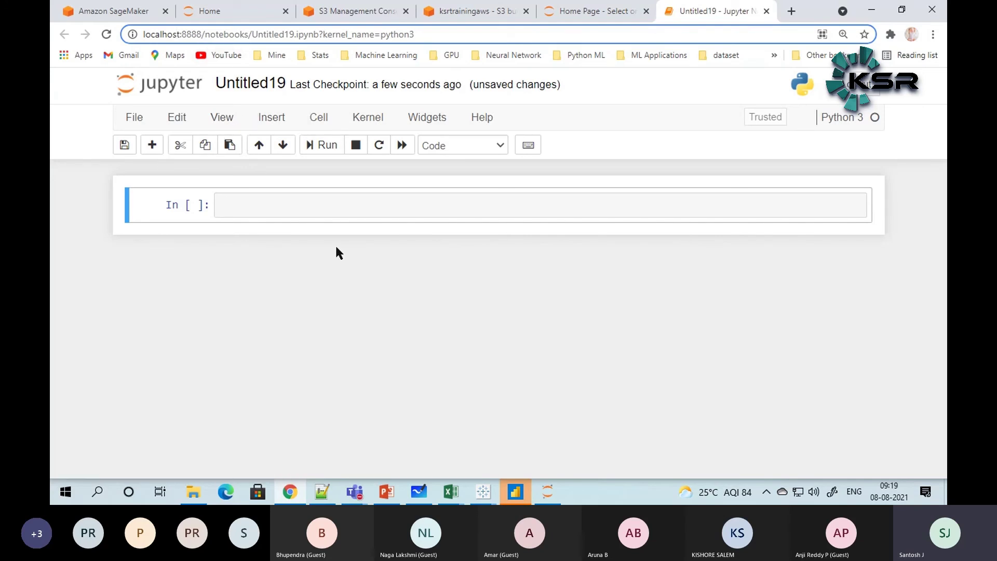
double_click(170, 34)
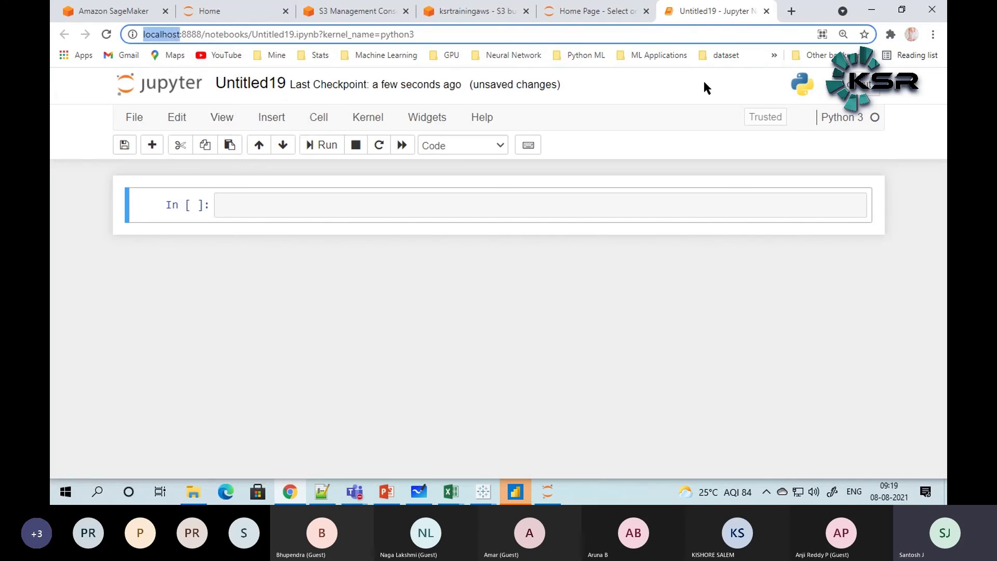
Step: Close the local notebook and the local Jupyter home page, and return to the SageMaker Jupyter home page
click(767, 11)
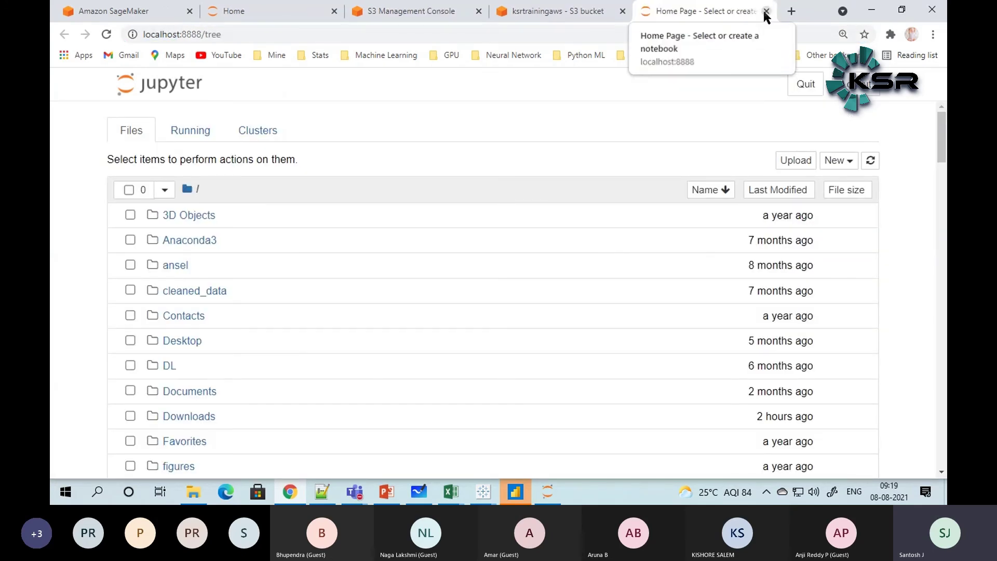
click(767, 11)
click(311, 13)
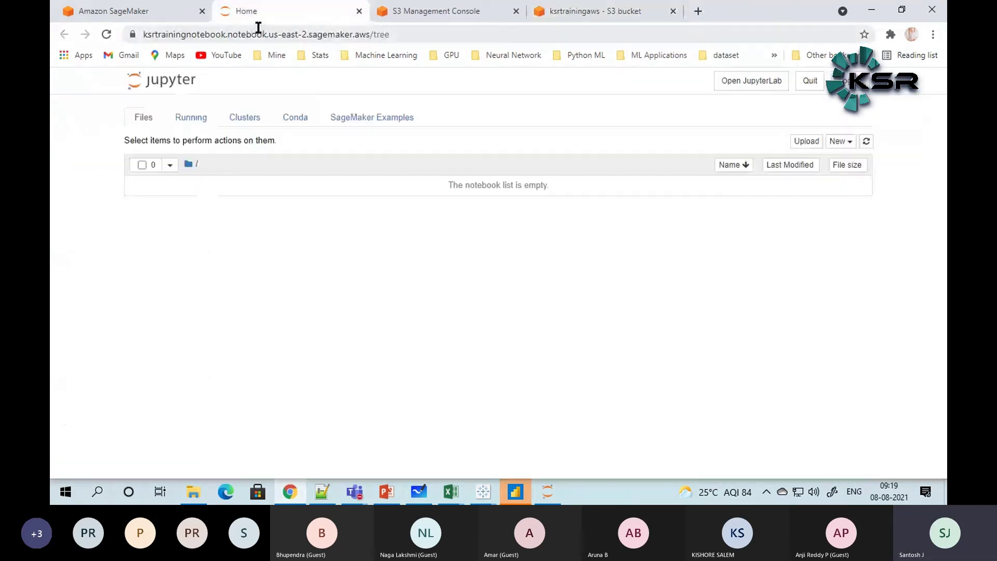
Step: Examine the instance name, notebook, sagemaker and aws parts of the SageMaker Jupyter page's web address
drag(145, 32, 241, 39)
double_click(275, 34)
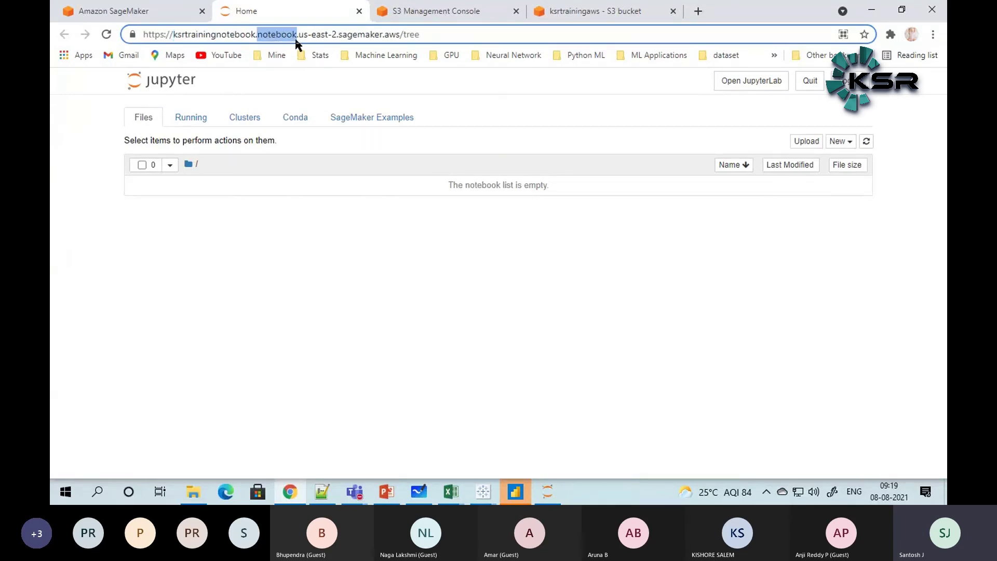
double_click(352, 35)
double_click(393, 34)
click(423, 35)
Step: Create a new notebook with the conda_python3 kernel on the SageMaker instance
click(847, 140)
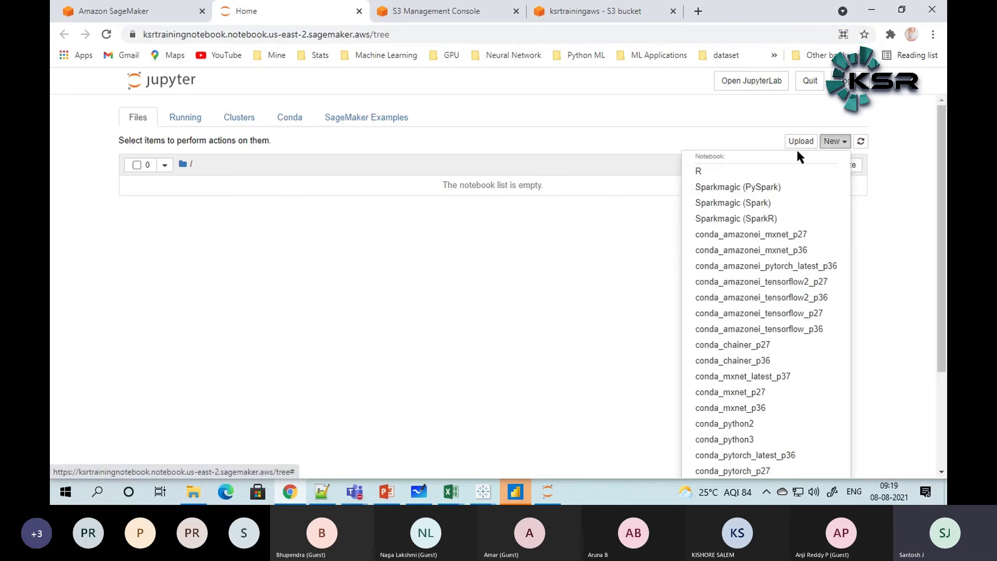
scroll(757, 239, down, 2)
scroll(743, 395, up, 1)
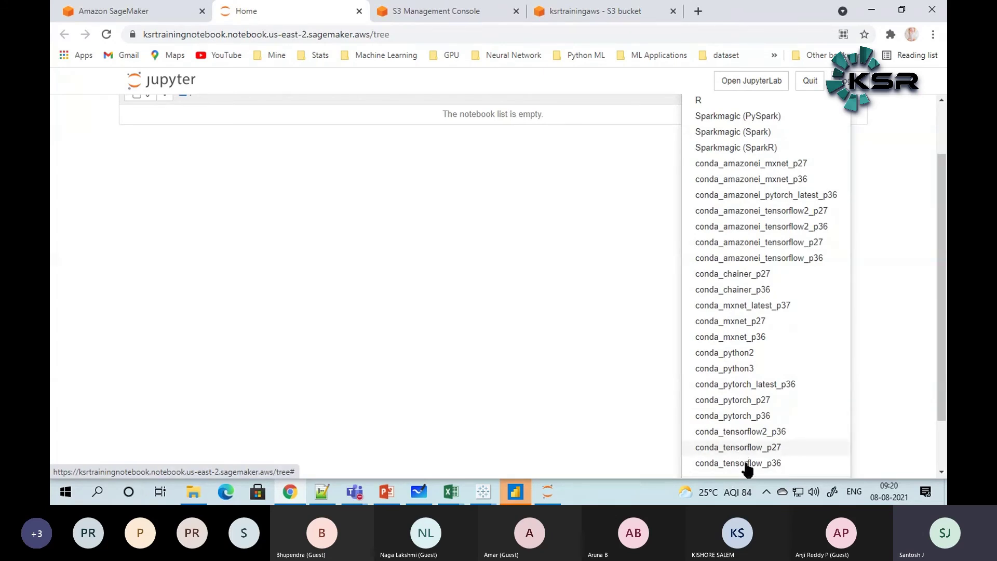
click(740, 370)
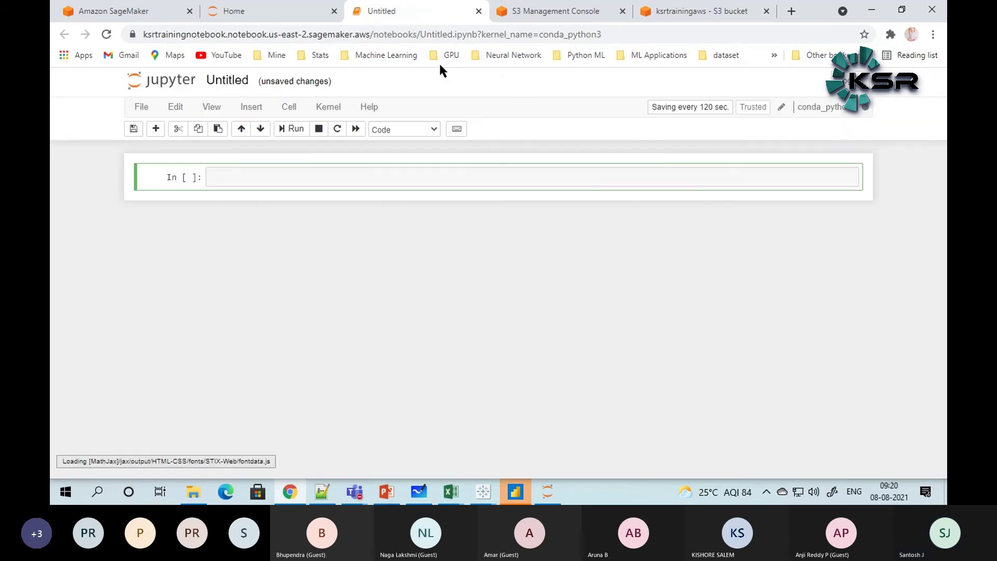
Step: Check the new SageMaker notebook's web address and place the cursor in its first empty code cell
double_click(336, 36)
click(634, 34)
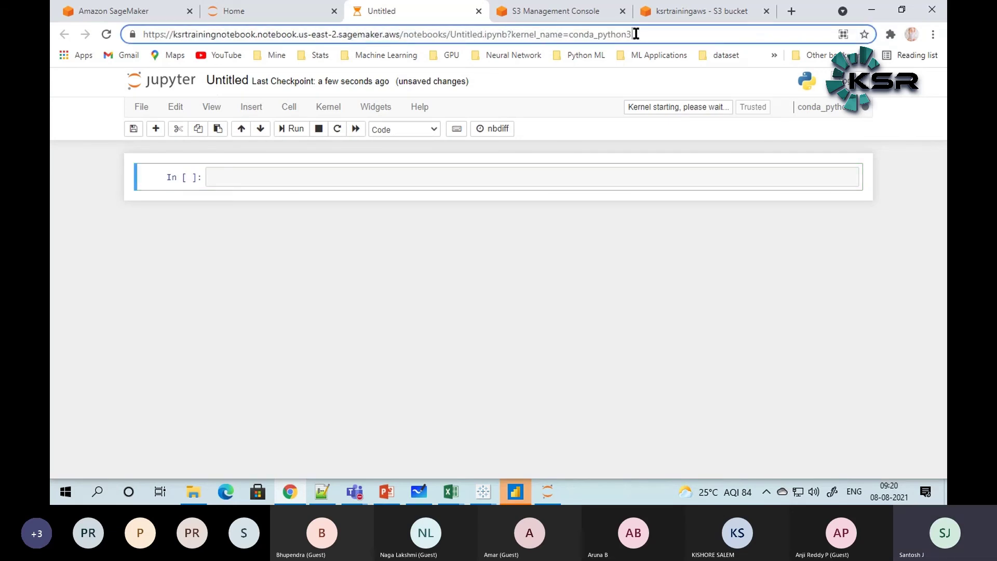
click(306, 171)
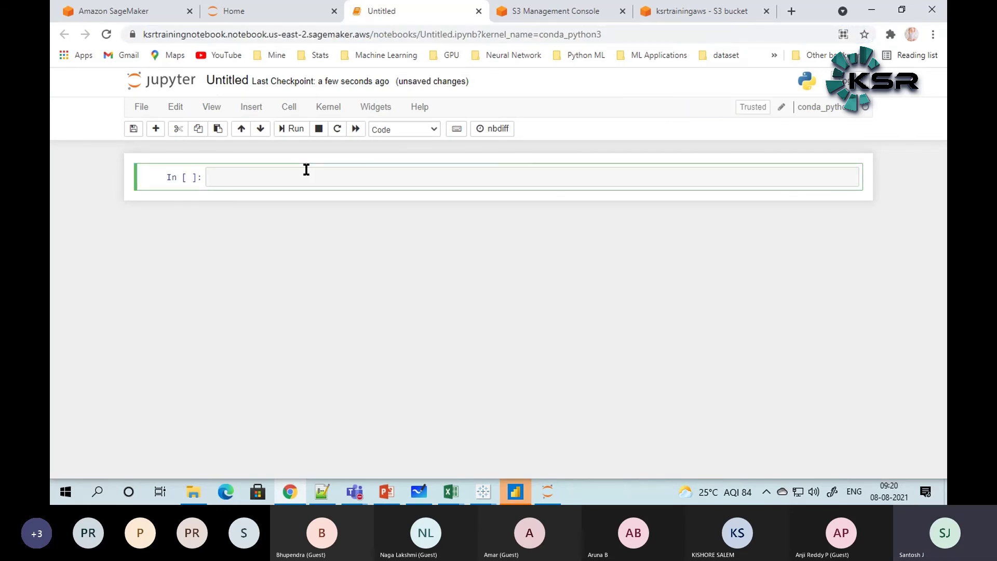
Step: Import pandas as pd and numpy as np in the first cell and run it
text(import pandas as pd)
key(Return)
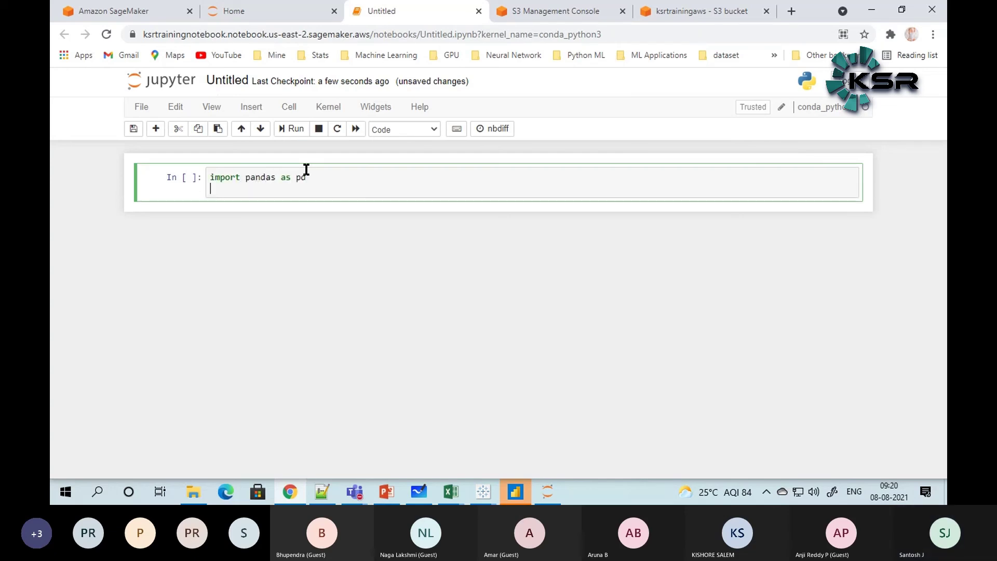
text(import numpy as np)
key(shift+Return)
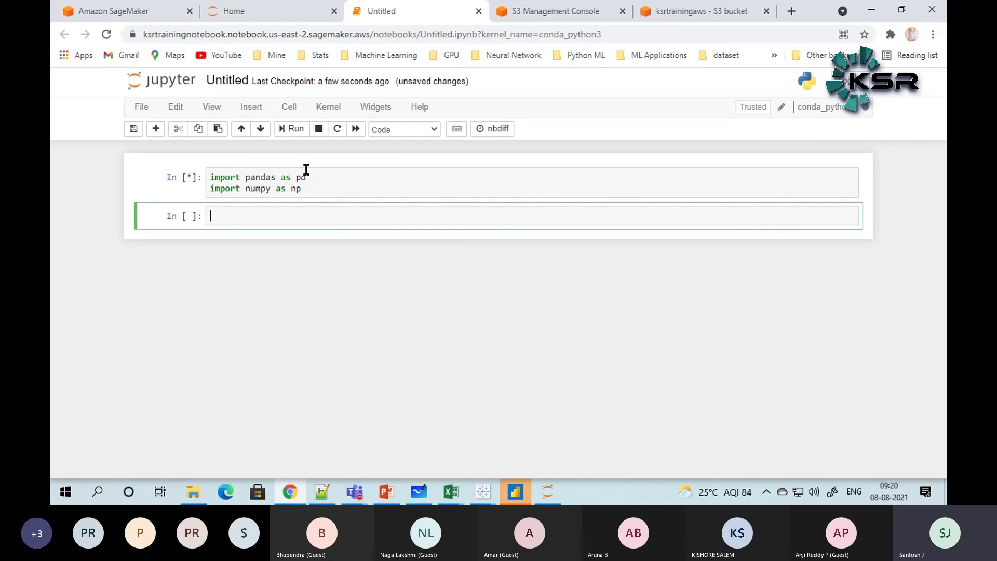
Step: Start the statement data = pd.read_csv(" ") in the second cell, leaving the path between the quotes blank
text(data = pd.)
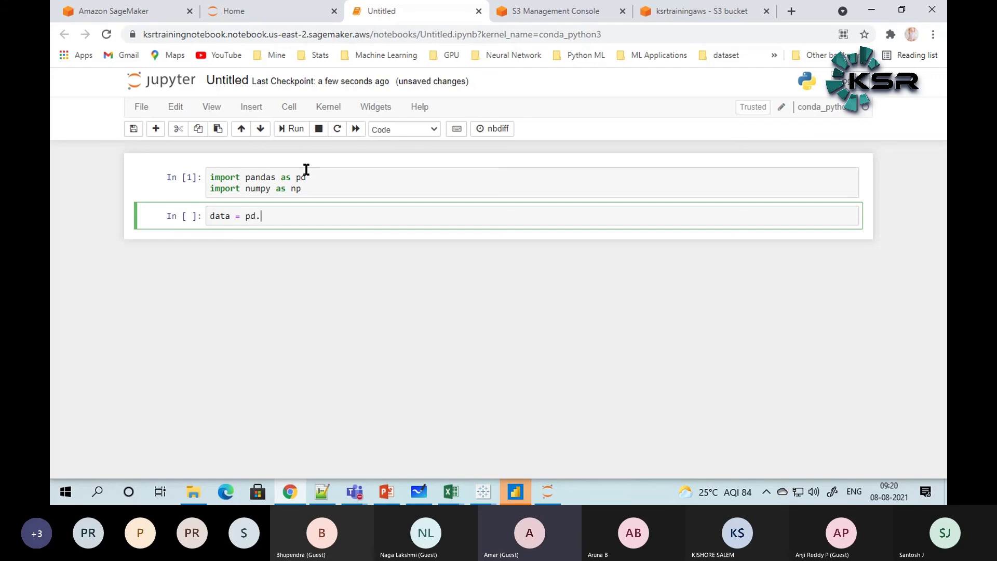
text(read)
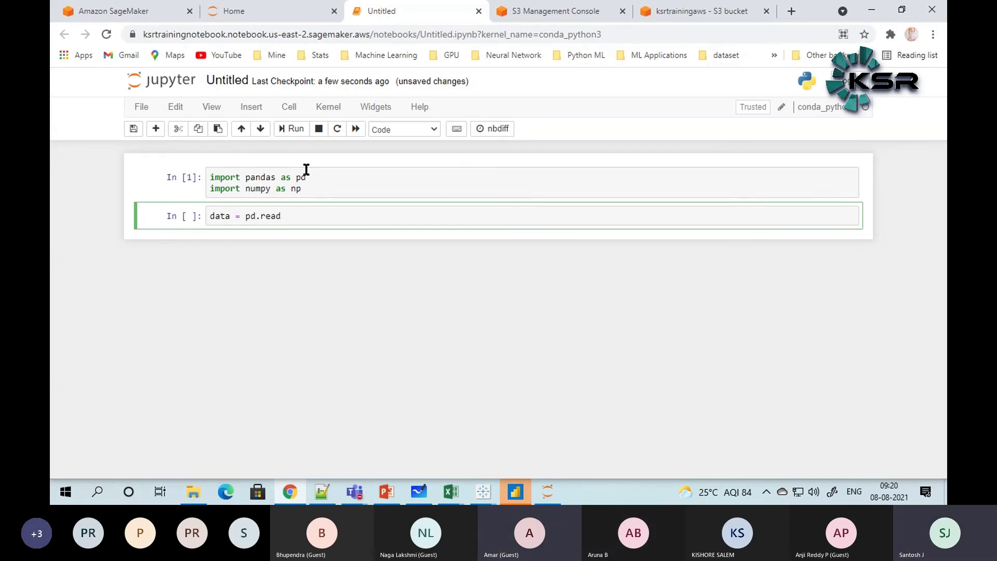
text(sv((")
key(BackSpace)
key(BackSpace)
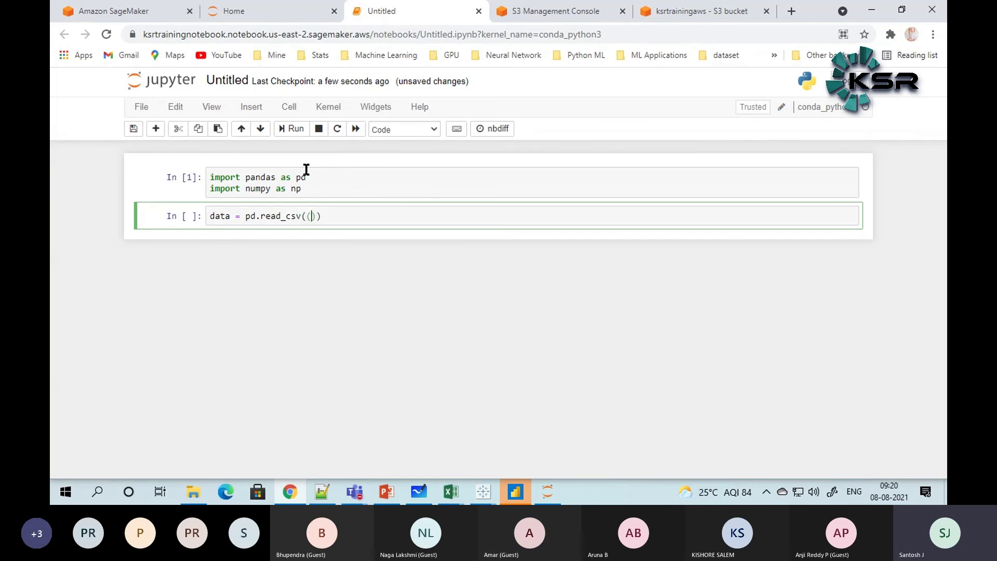
text(")
click(311, 216)
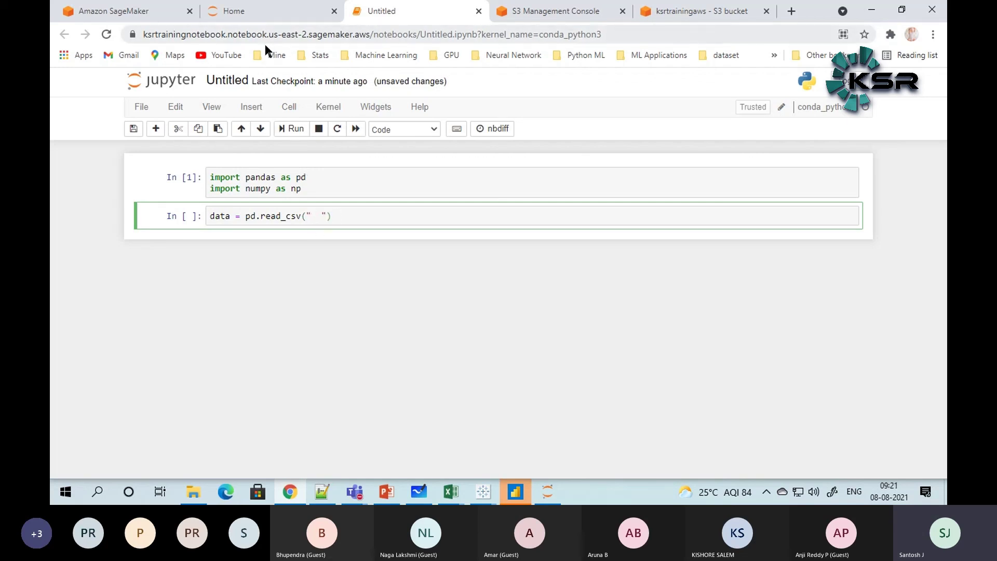
Step: Switch to File Explorer, open the local Data folder and show its full path
click(192, 493)
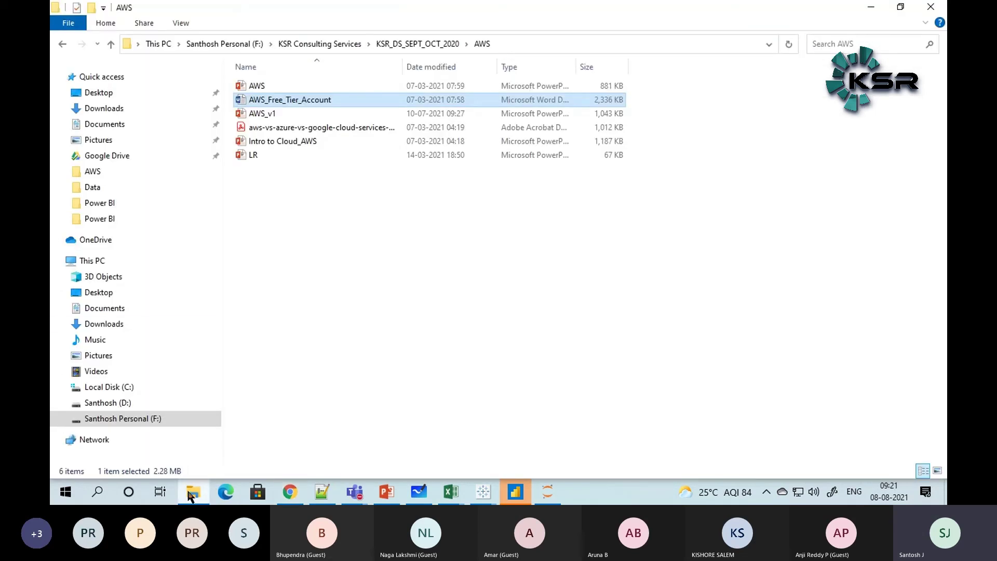
click(118, 188)
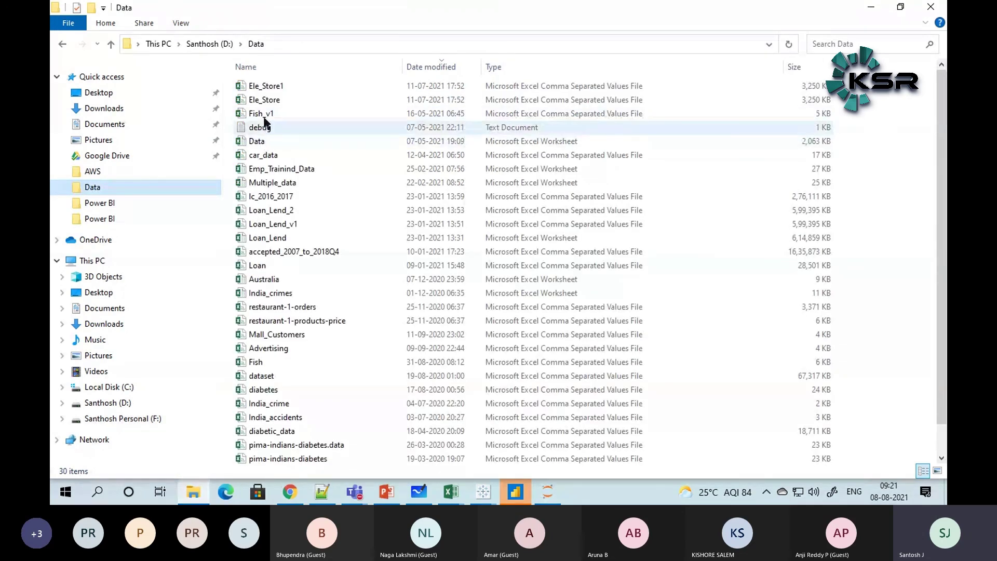
click(288, 43)
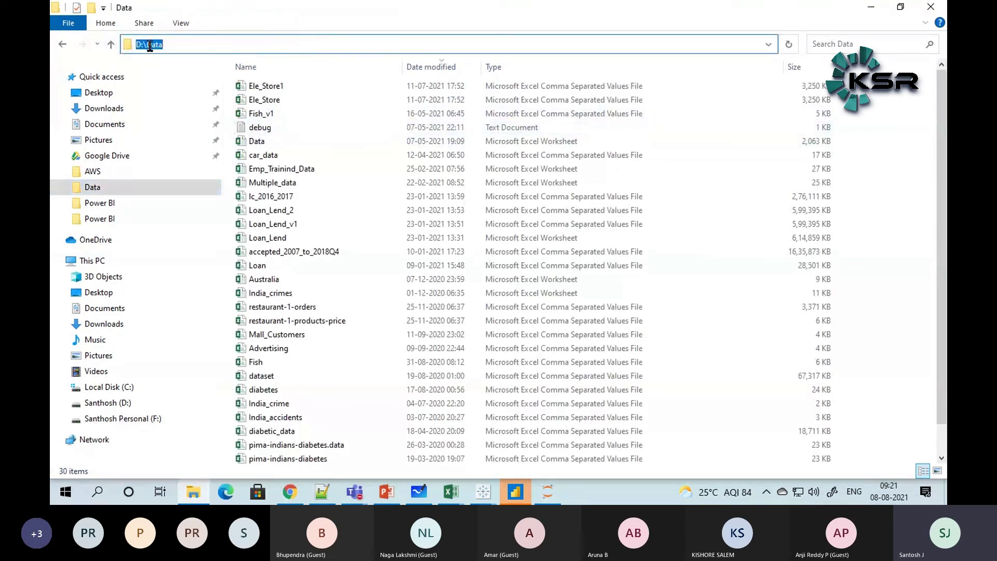
Step: Return to Chrome, open car_data.csv in the ksrtrainingaws S3 bucket and copy its S3 URI
click(297, 488)
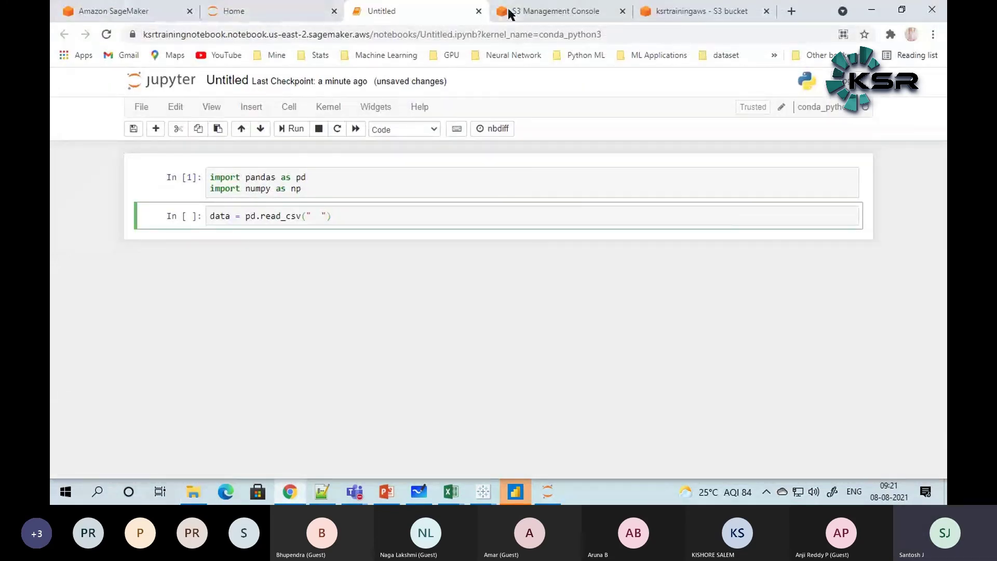
click(674, 12)
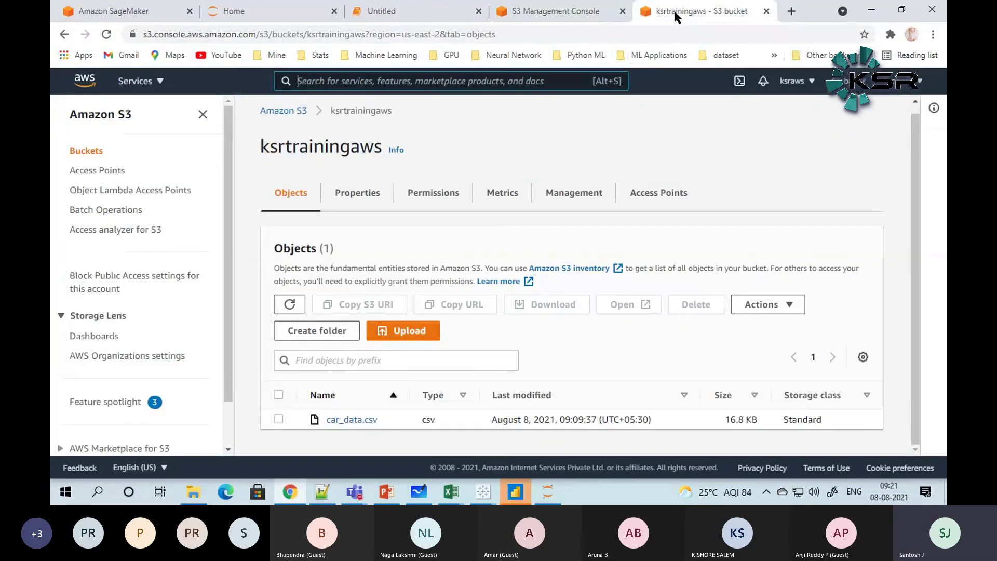
click(358, 420)
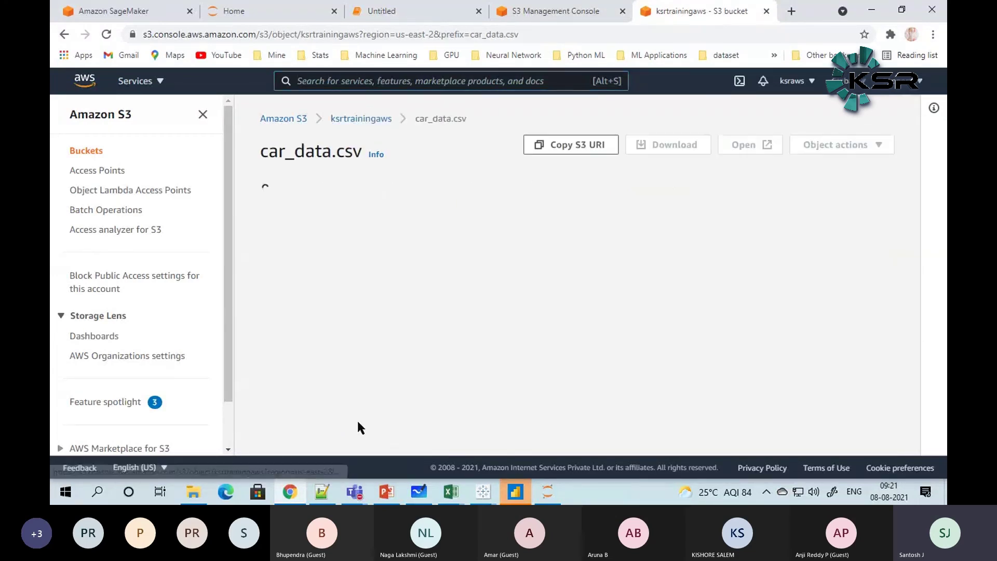
click(581, 151)
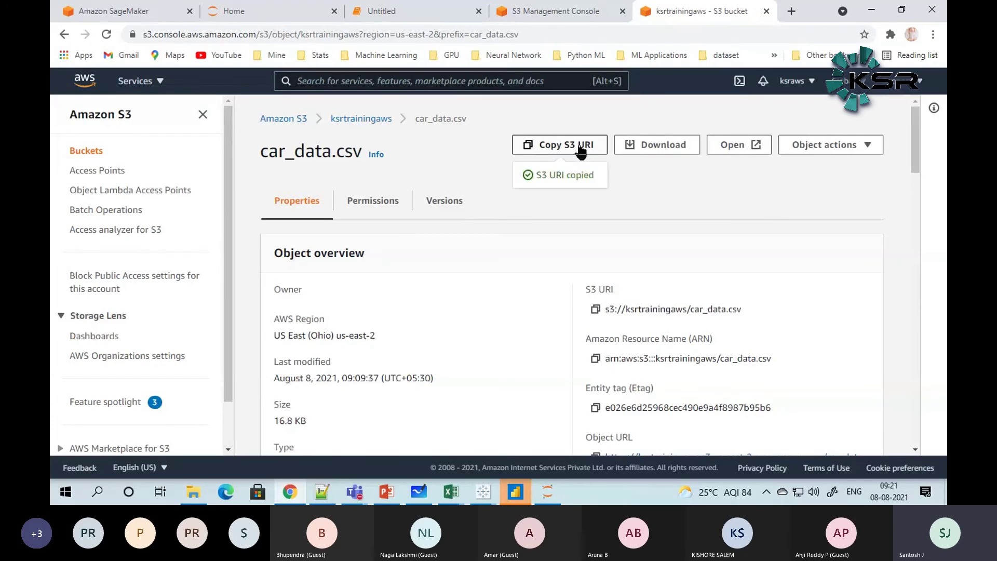
Step: Switch to Notepad++ and add s3://ksrtrainingaws/car_data.csv two lines below the existing S3 path
click(322, 492)
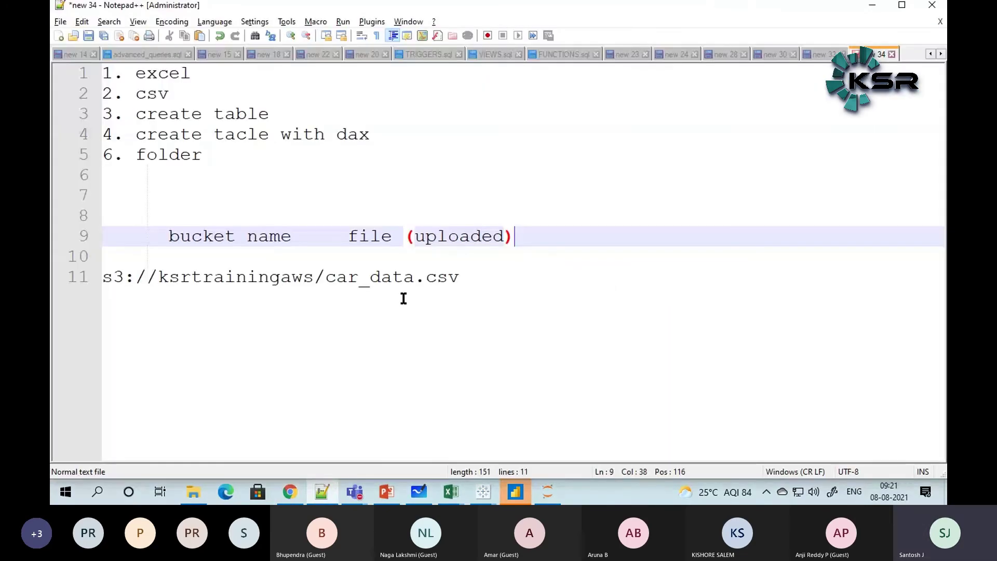
click(479, 280)
key(Return)
key(Return)
text(s3://ksrtrainingaws/car_data.csv)
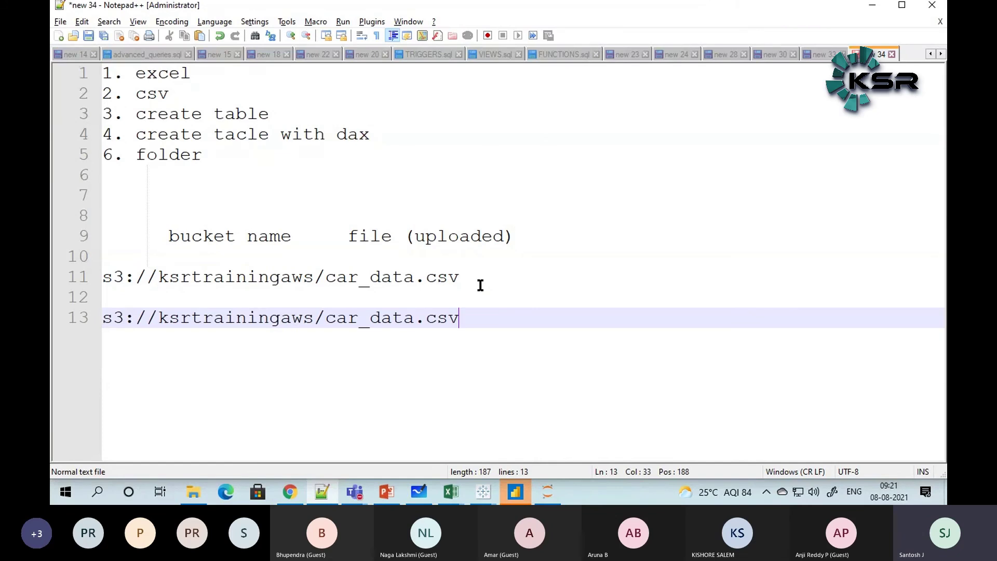
Step: Examine the s3 prefix, bucket name and file name parts of the newly added path
double_click(115, 321)
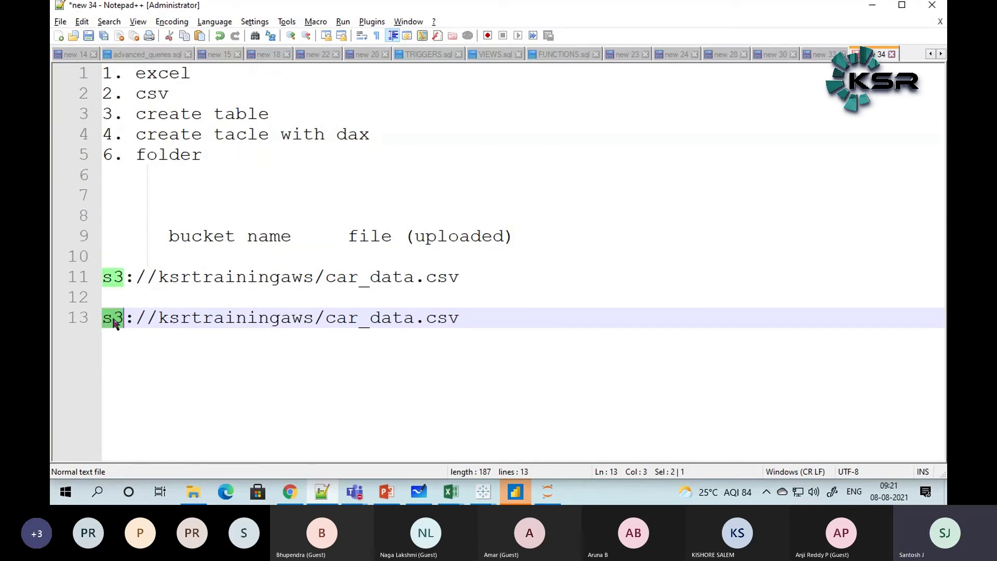
double_click(201, 318)
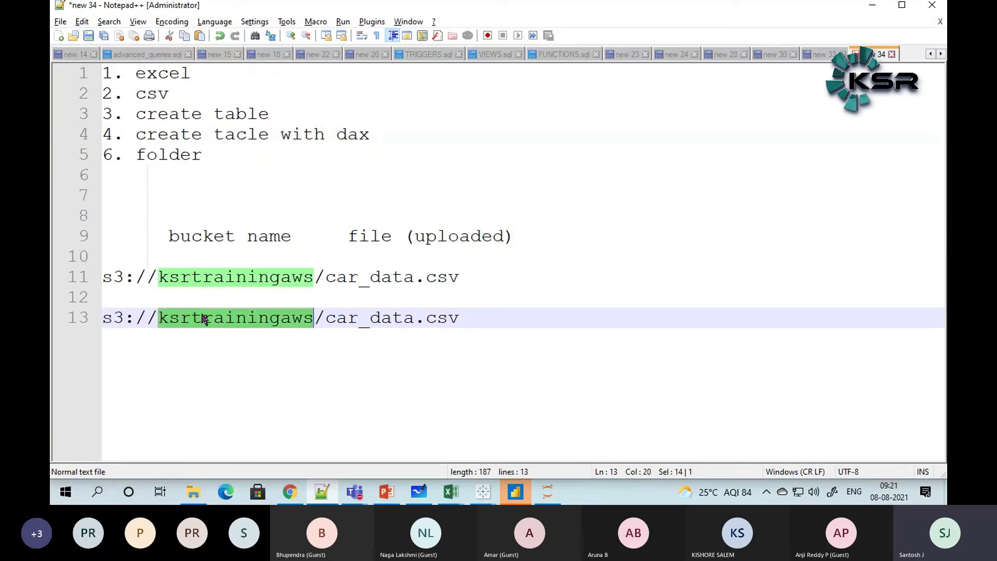
double_click(371, 326)
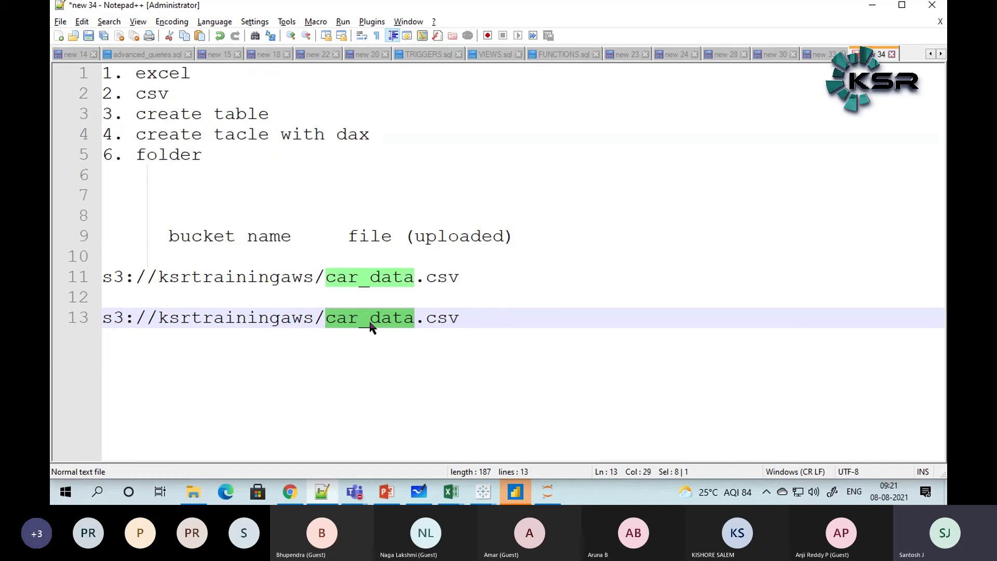
Step: Return to the Untitled notebook in Chrome, set the read_csv path to s3://ksrtrainingaws/car_data.csv and run the cell
key(alt+Tab)
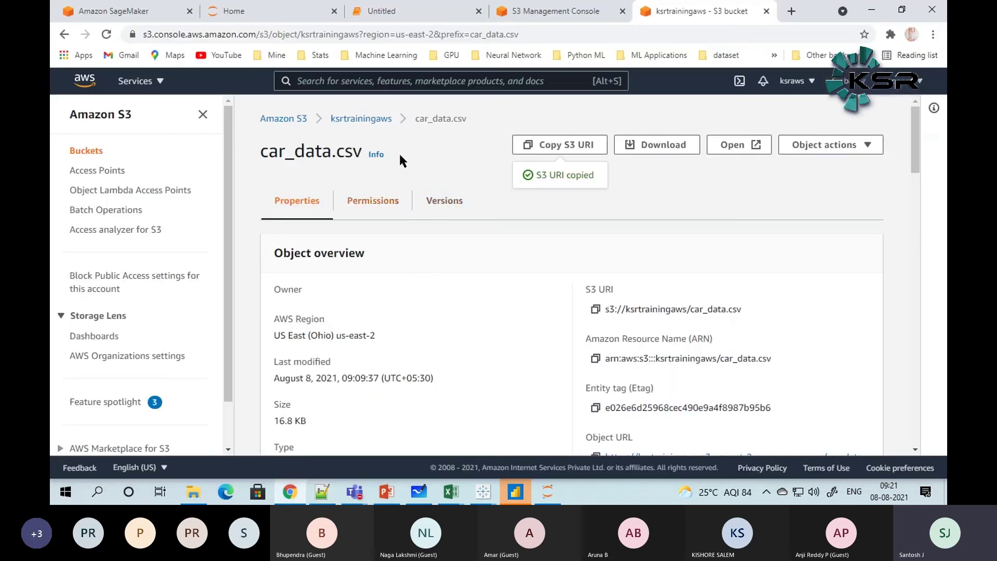
click(433, 21)
drag(321, 208, 313, 213)
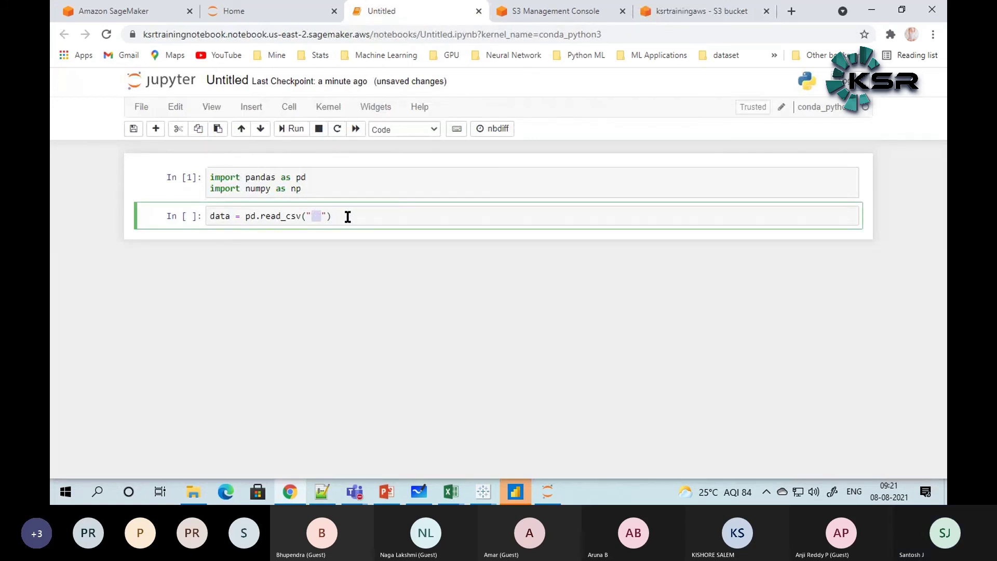
text(s3://ksrtrainingaws/car_data.csv)
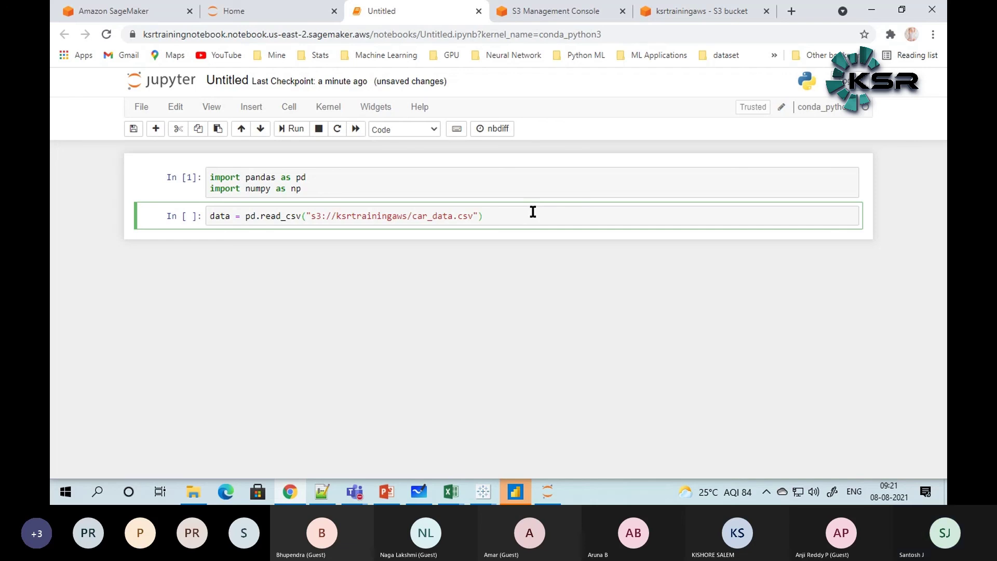
key(shift+Return)
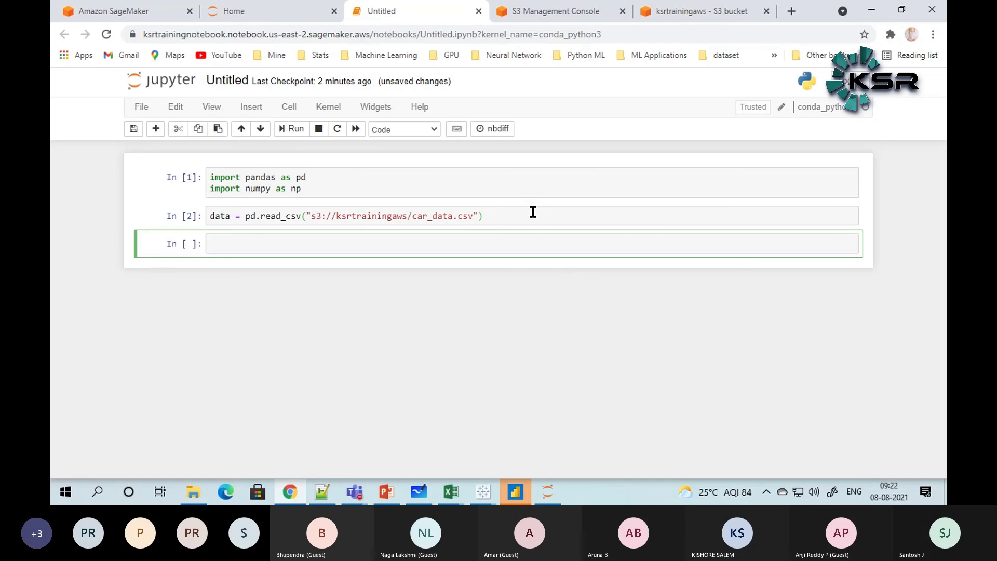
Step: Run data.shape in the third cell to get the dataset's dimensions
text(dat)
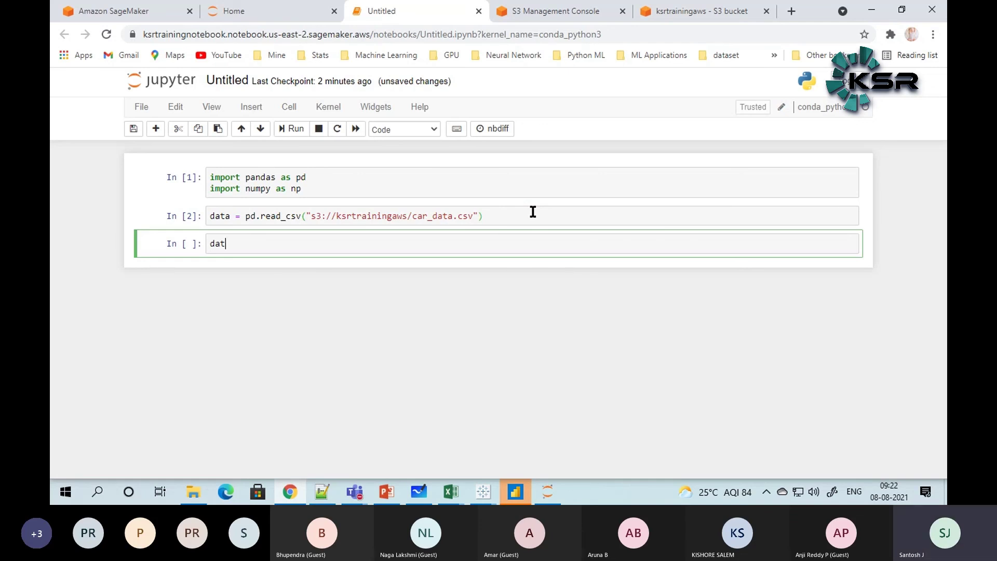
text(a.shape)
key(shift+Return)
Step: Run data.head() in the fourth cell to preview the dataset's first rows
text(darta)
key(BackSpace)
key(BackSpace)
key(BackSpace)
text(ta.head()
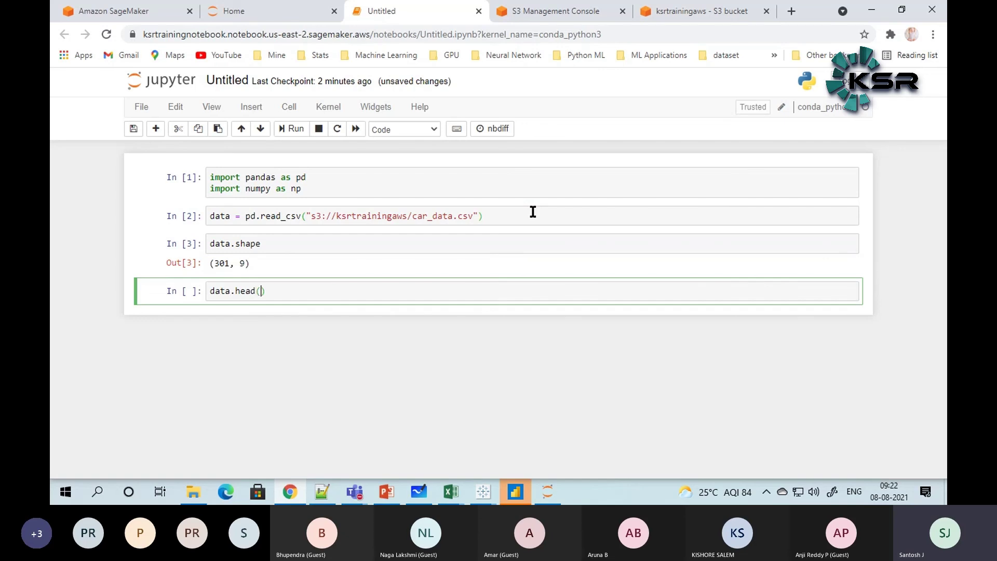
key(shift+Return)
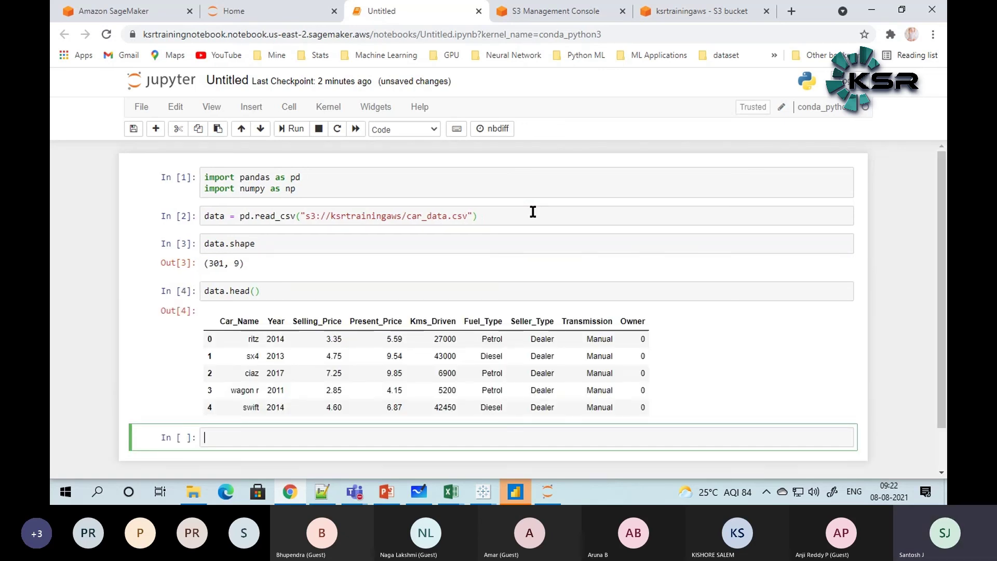